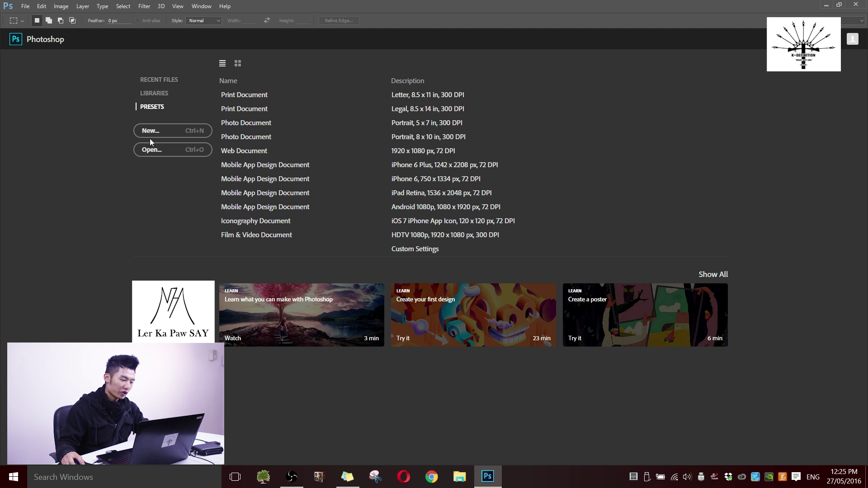
Step: Start a new document and choose Custom as its document type
left_click(174, 136)
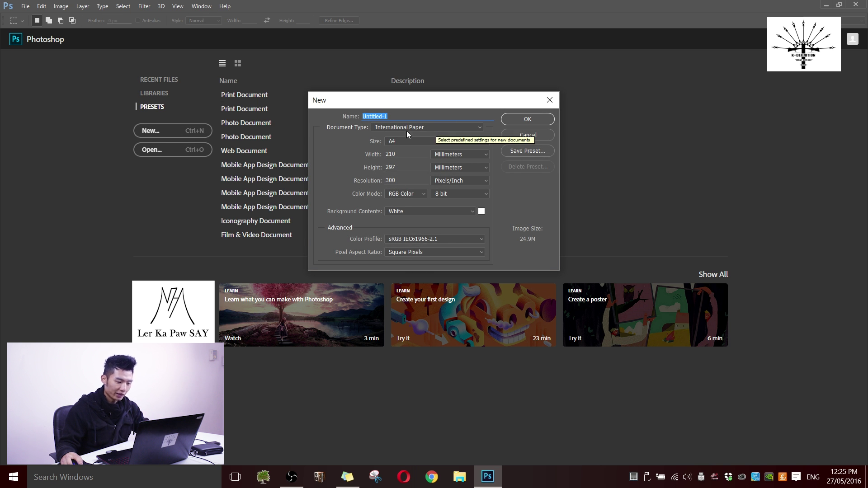
left_click(405, 142)
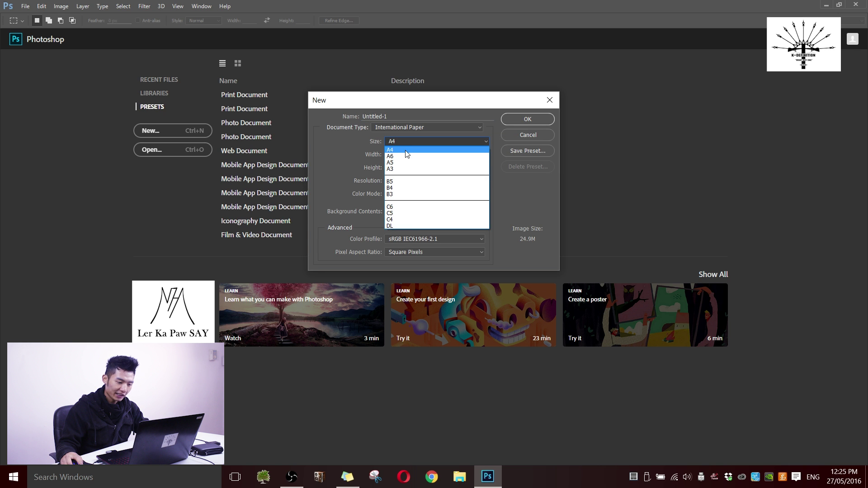
left_click(355, 147)
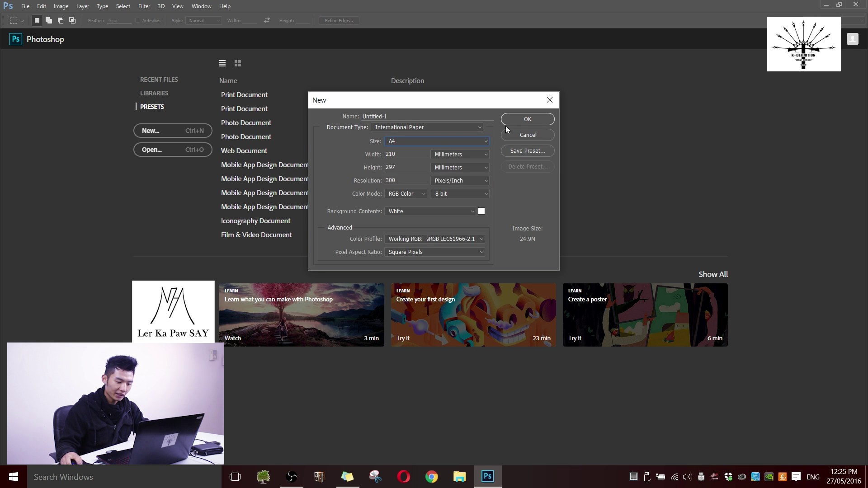
left_click(452, 127)
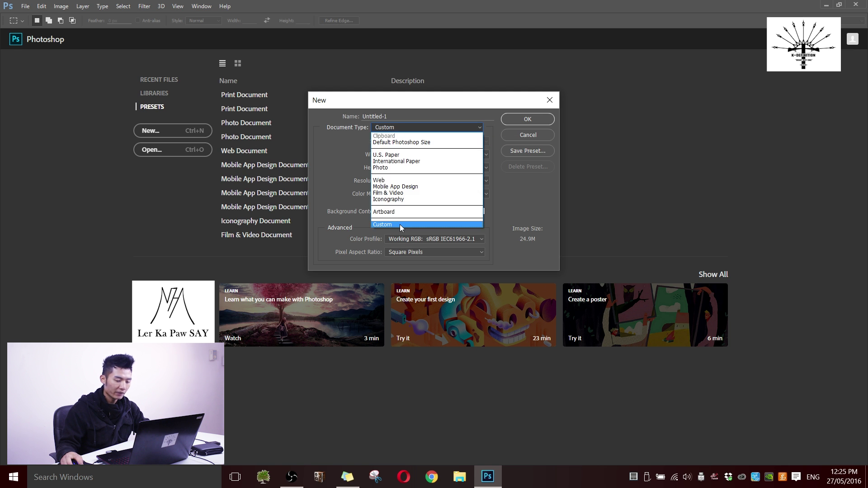
left_click(400, 224)
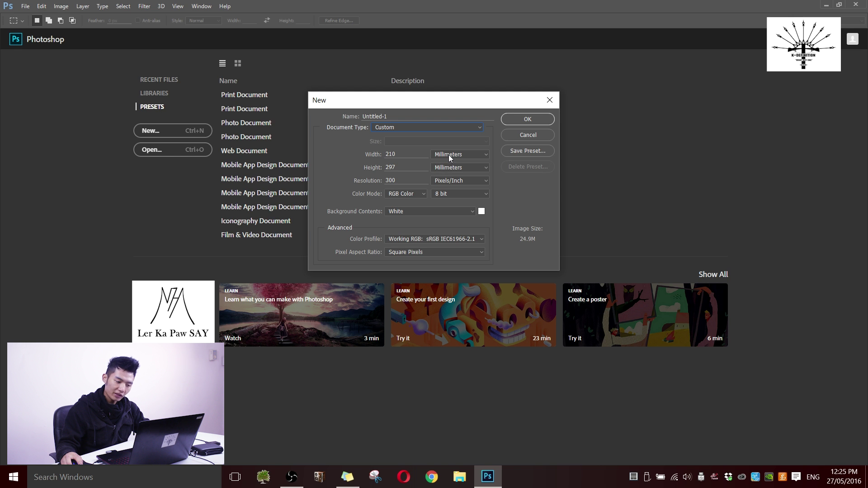
Step: Create the new document at 15 centimeters wide and 10 centimeters high, and close it
left_click(449, 155)
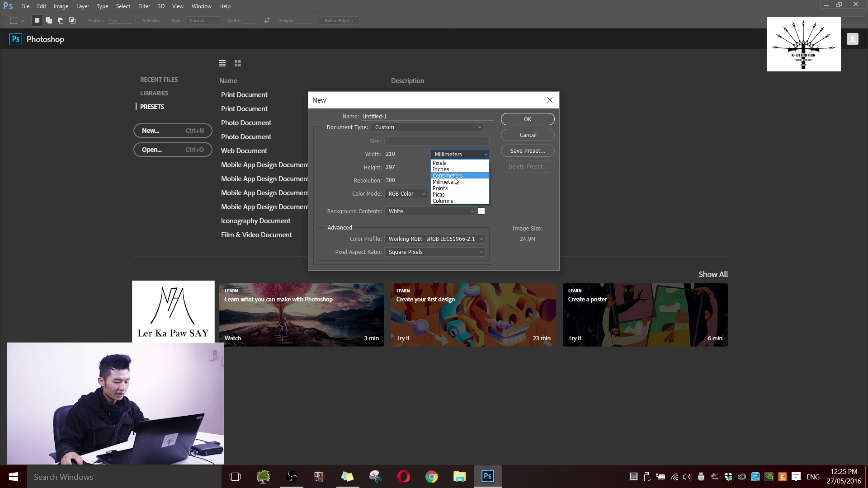
left_click(455, 176)
left_click_drag(411, 153, 343, 154)
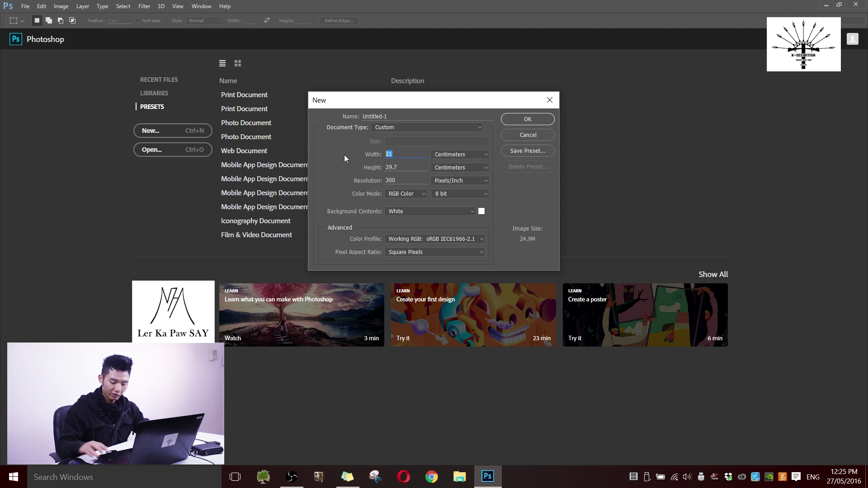
type("15")
left_click_drag(410, 168, 344, 167)
type("10")
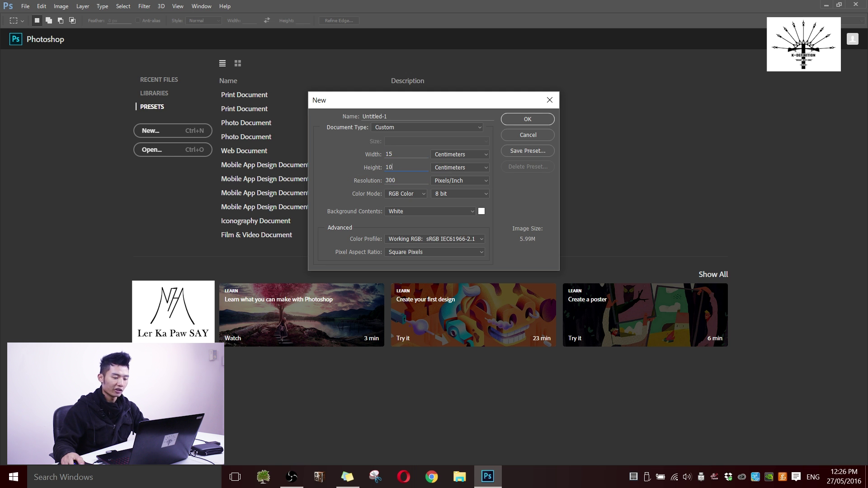
left_click(537, 120)
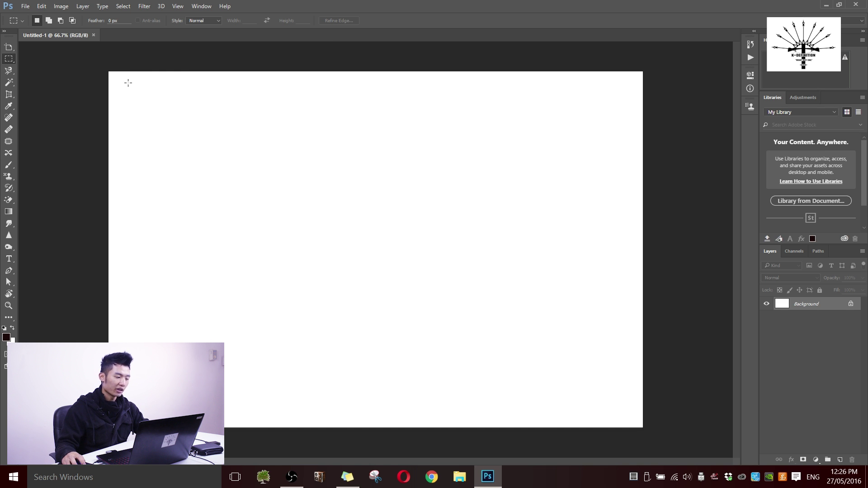
left_click(94, 35)
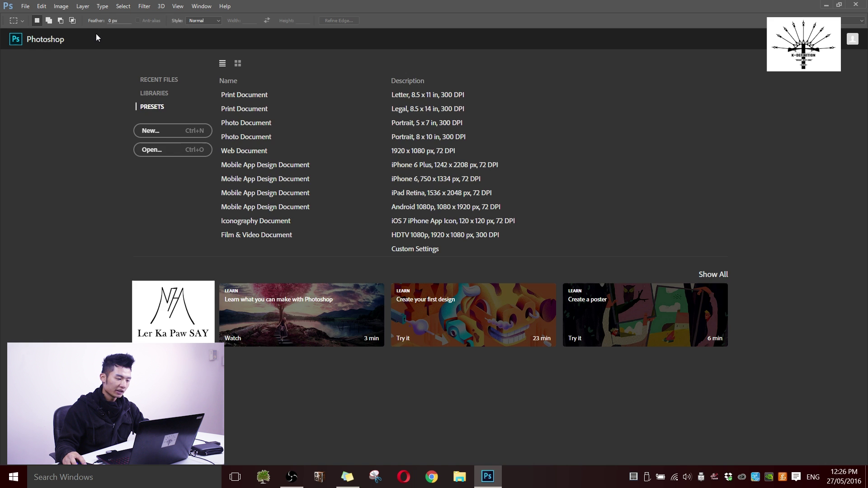
Step: Open the portrait photo IMG_0673.jpg from its folder on the Desktop
left_click(170, 151)
left_click_drag(236, 48, 420, 66)
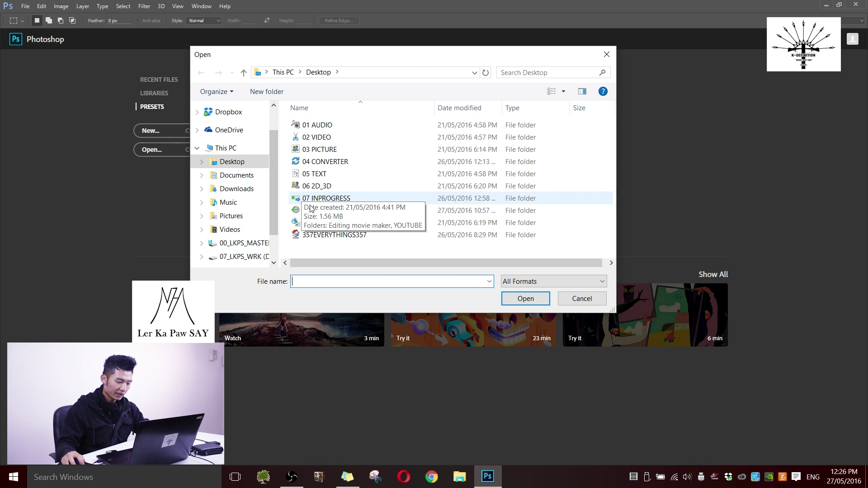
double_click(325, 210)
left_click(321, 137)
left_click(525, 298)
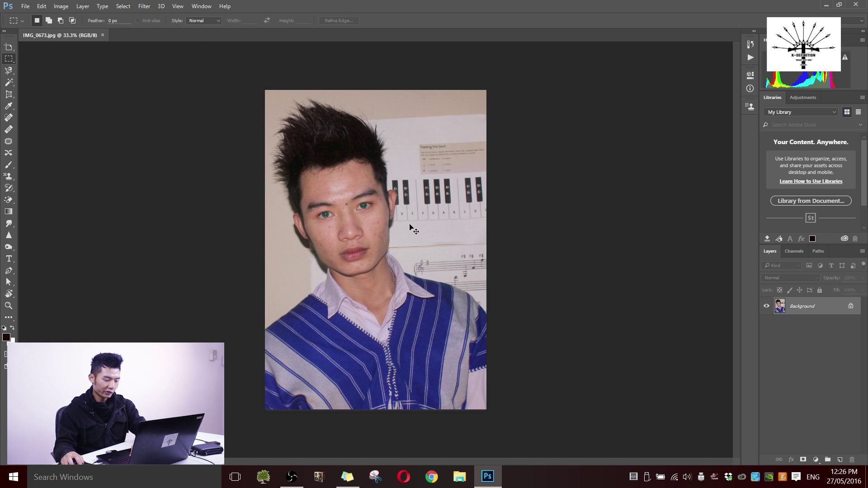
key("ctrl+plus")
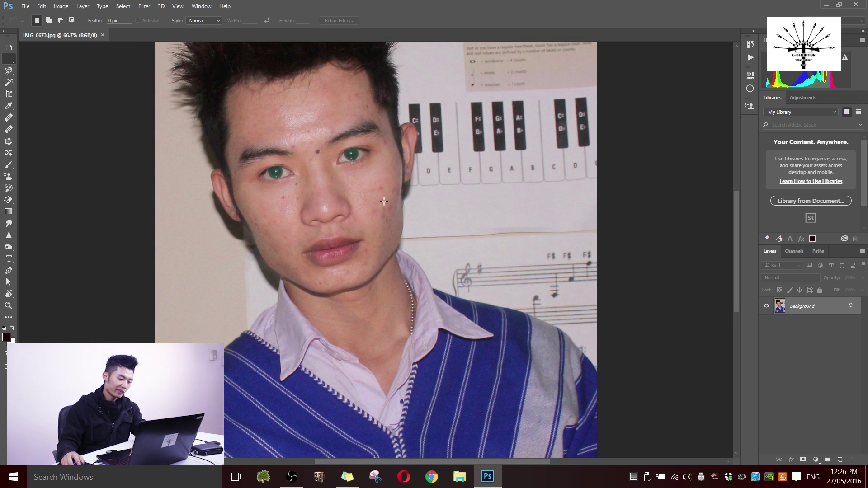
key("ctrl+plus")
key("ctrl+minus")
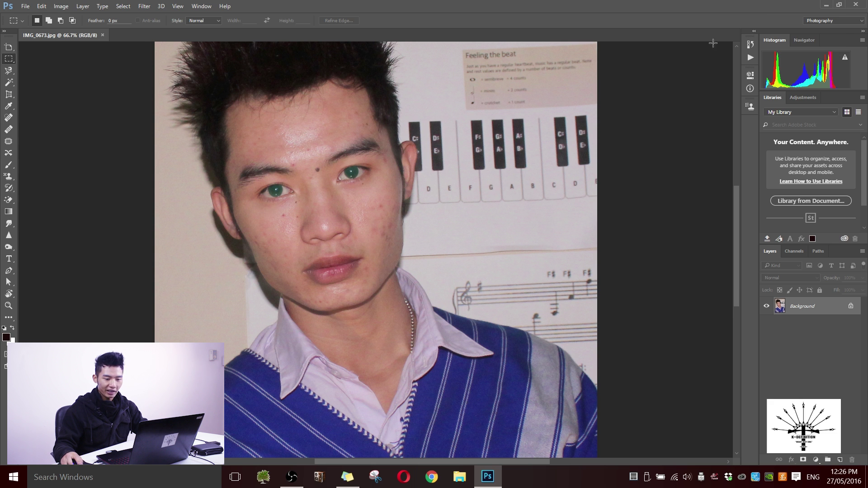
Step: Try the Essentials and Graphic and Web workspaces and return to the Photography workspace
left_click(850, 22)
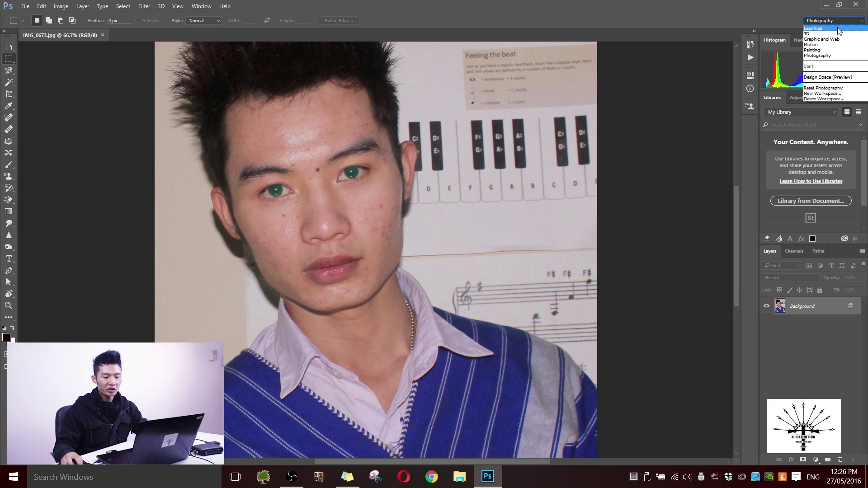
left_click(839, 29)
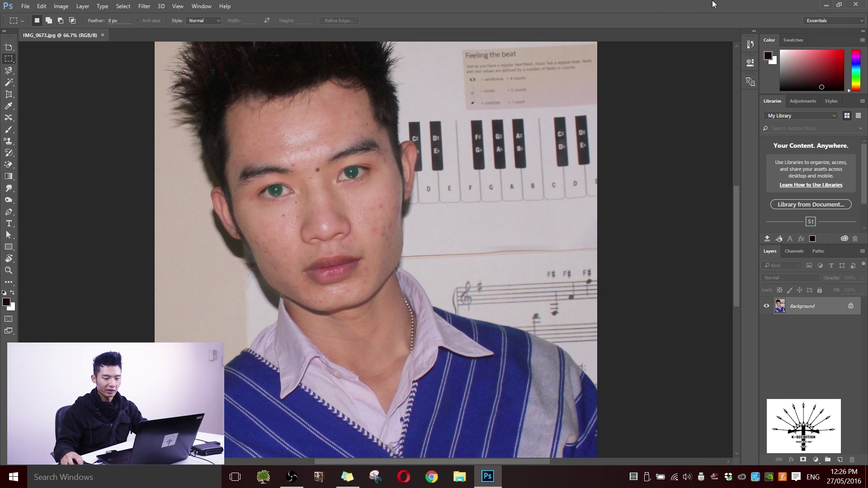
left_click(827, 21)
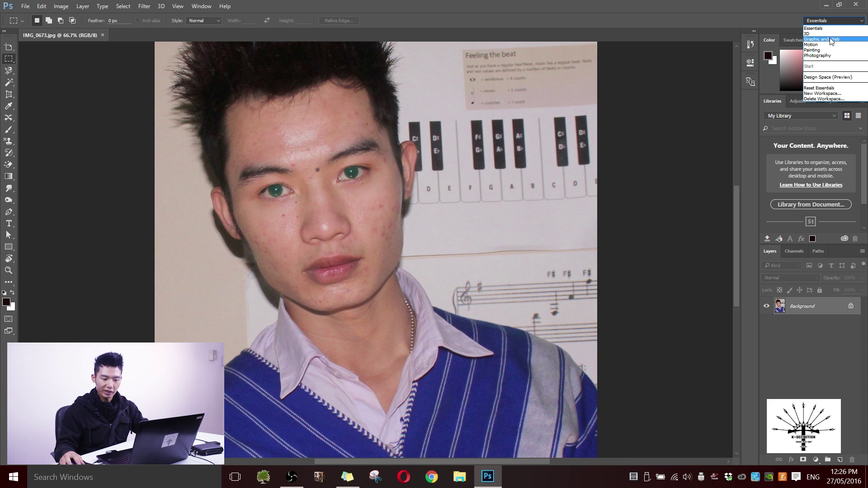
left_click(831, 39)
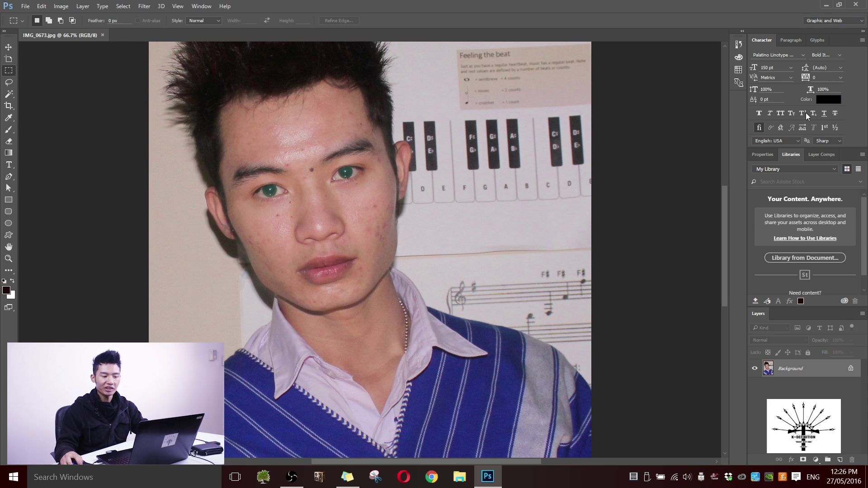
left_click(818, 23)
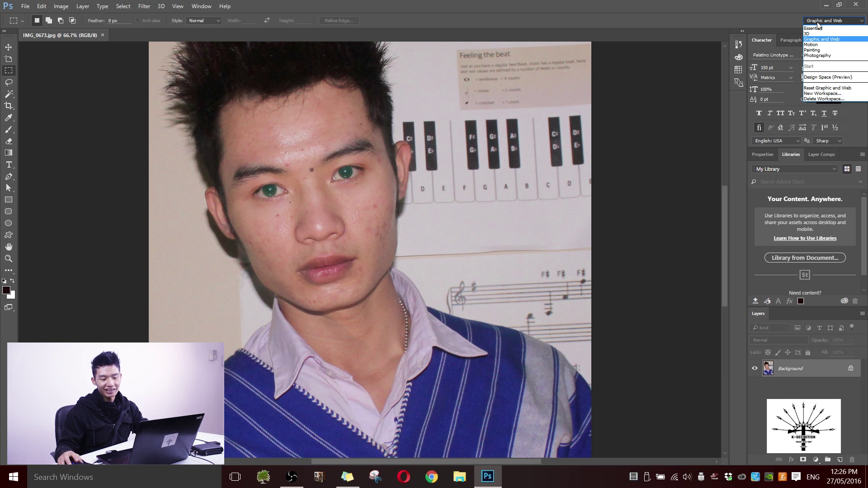
left_click(832, 56)
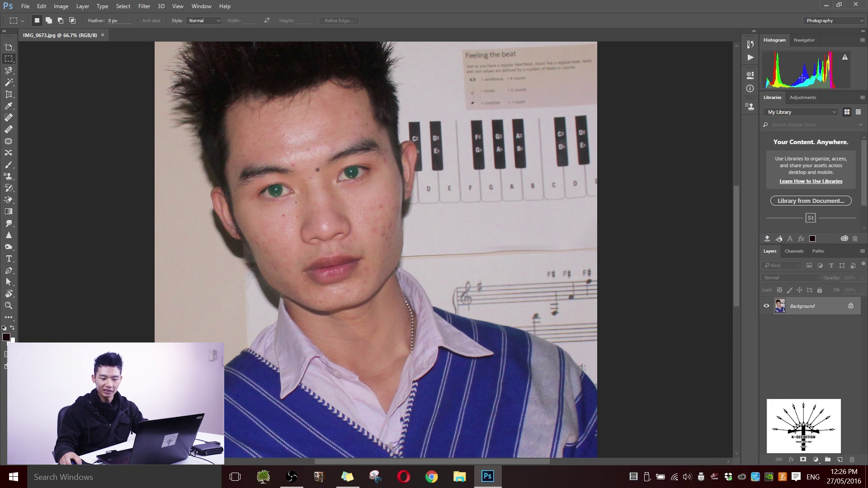
Step: Try the Painting workspace and switch back to Photography
left_click(834, 21)
left_click(836, 50)
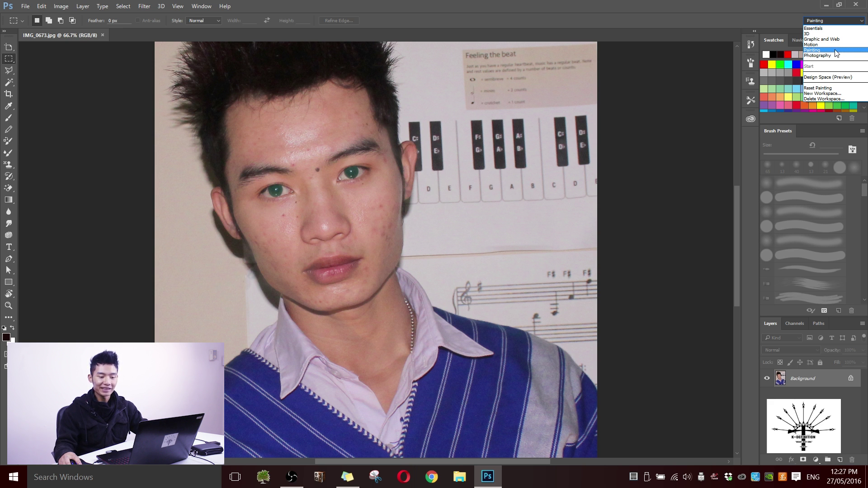
left_click(835, 50)
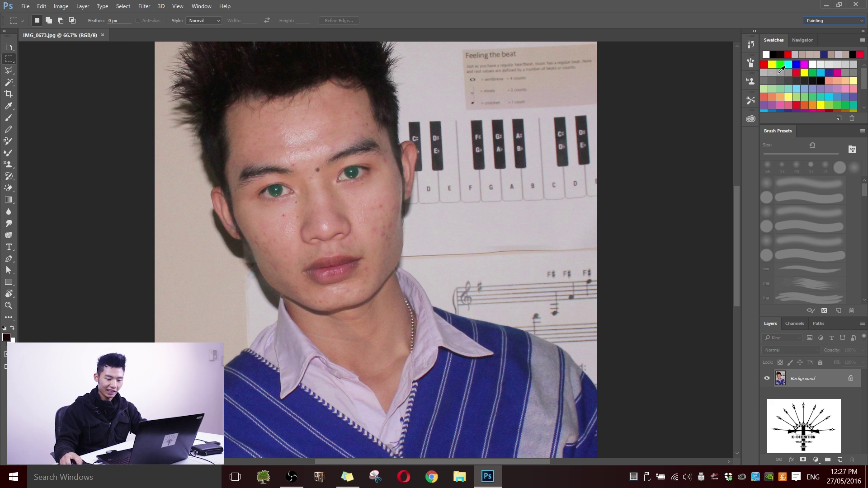
left_click(816, 20)
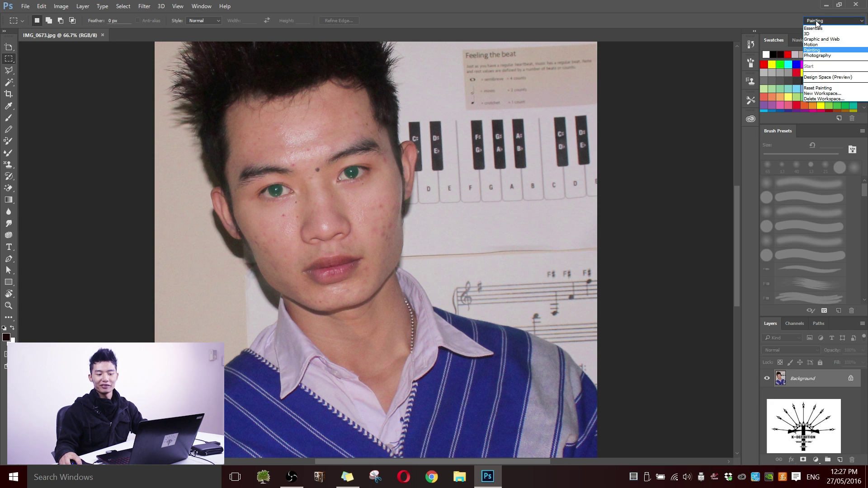
left_click(834, 55)
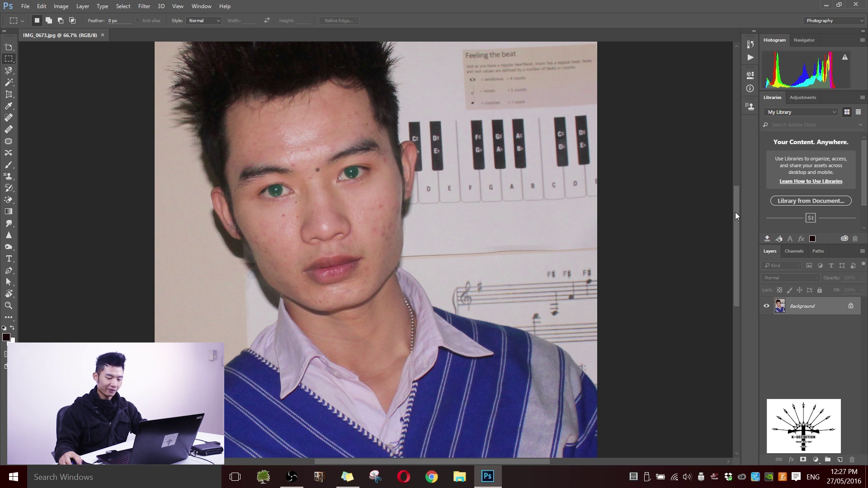
Step: Try to move the locked Background layer with the Move tool
left_click_drag(736, 217, 734, 195)
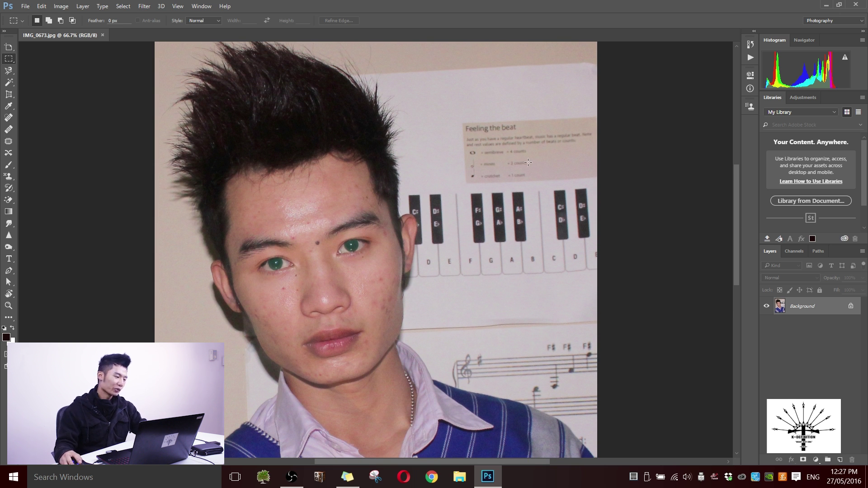
left_click(8, 47)
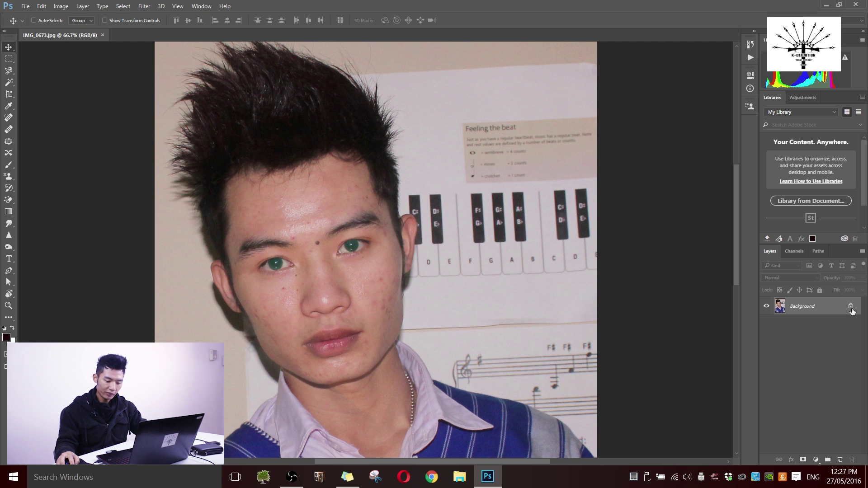
left_click_drag(273, 198, 357, 195)
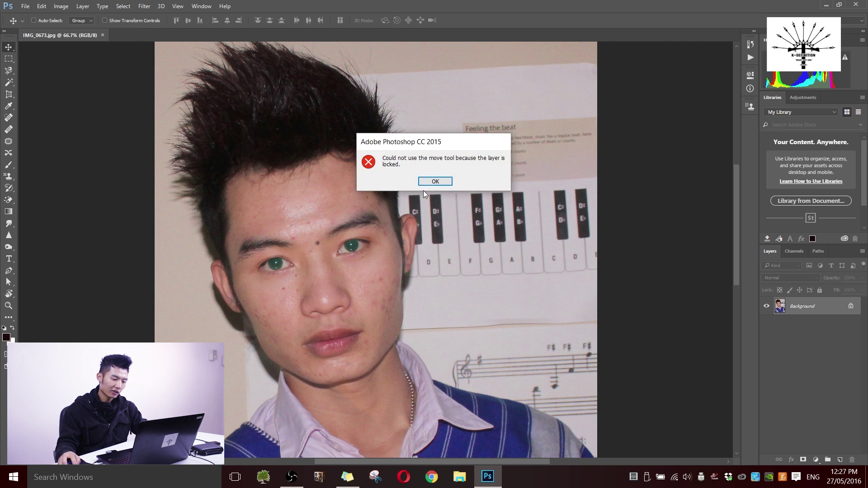
left_click(446, 179)
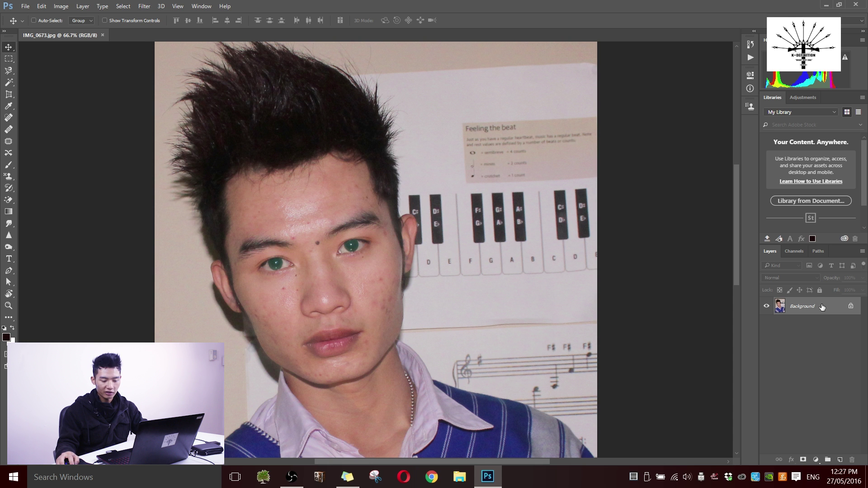
Step: Unlock the Background layer to make it a regular layer, and test locking and unlocking all its properties
left_click(852, 308)
double_click(852, 306)
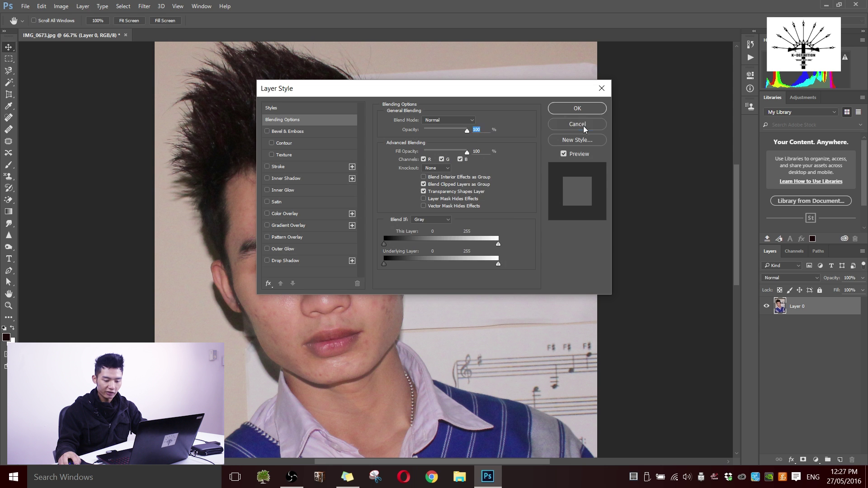
left_click(584, 125)
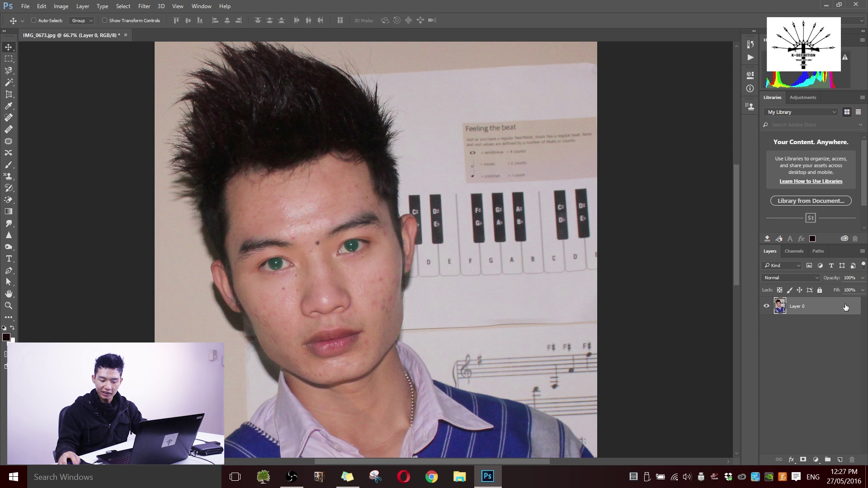
left_click(820, 290)
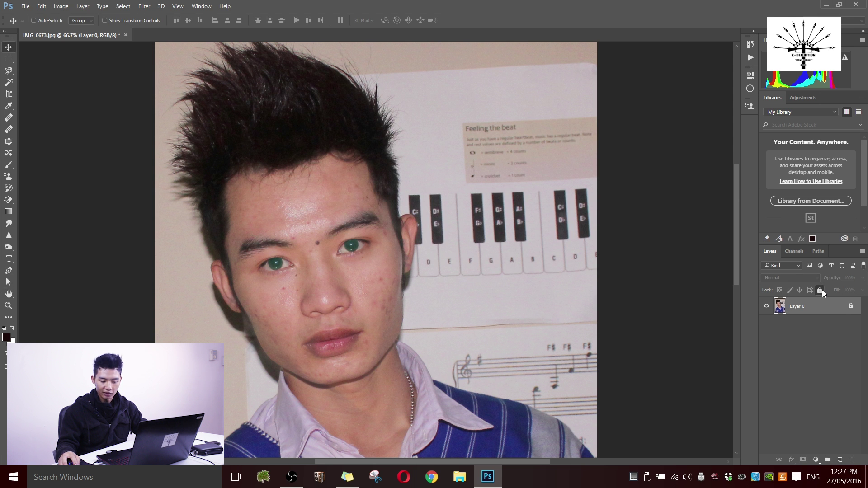
left_click(821, 290)
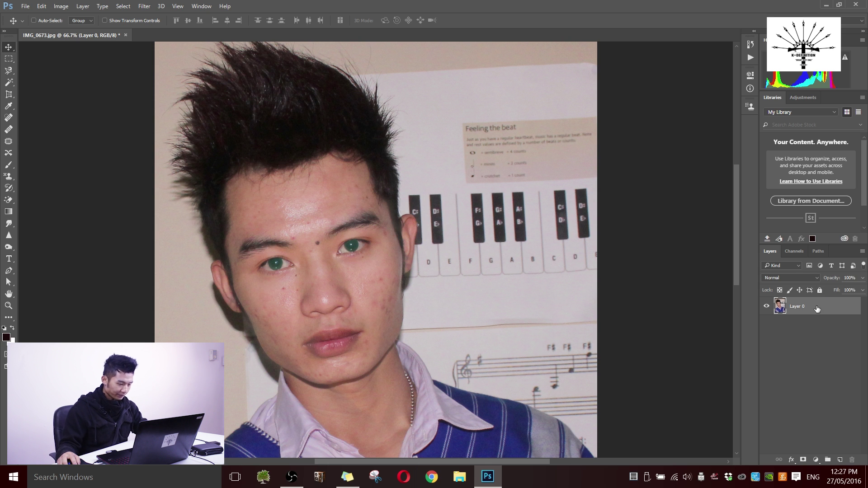
Step: Duplicate Layer 0 and select the original layer beneath the copy
key("j")
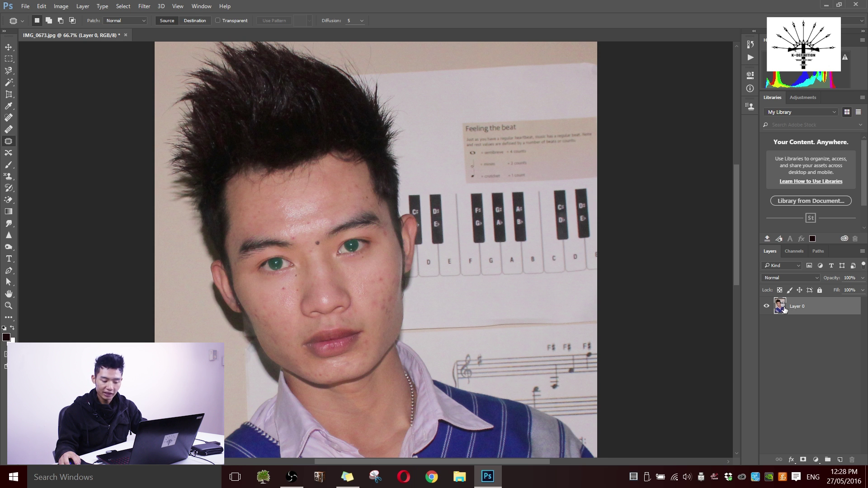
left_click_drag(781, 307, 842, 460)
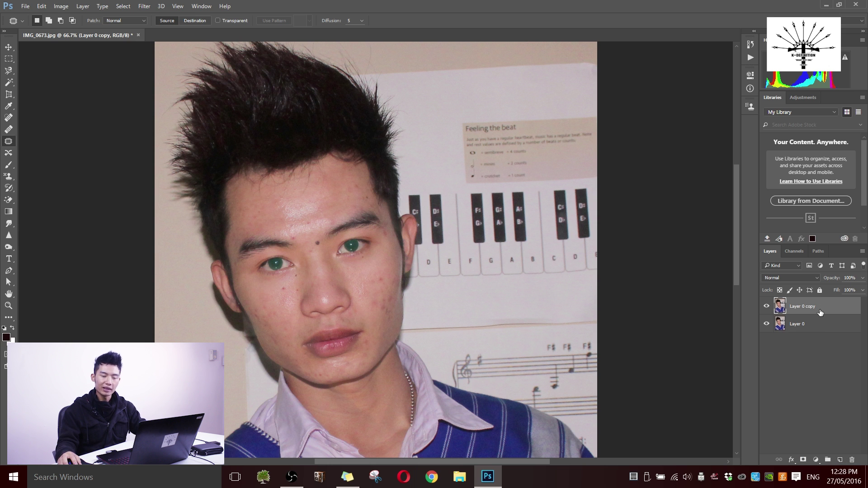
left_click(789, 324)
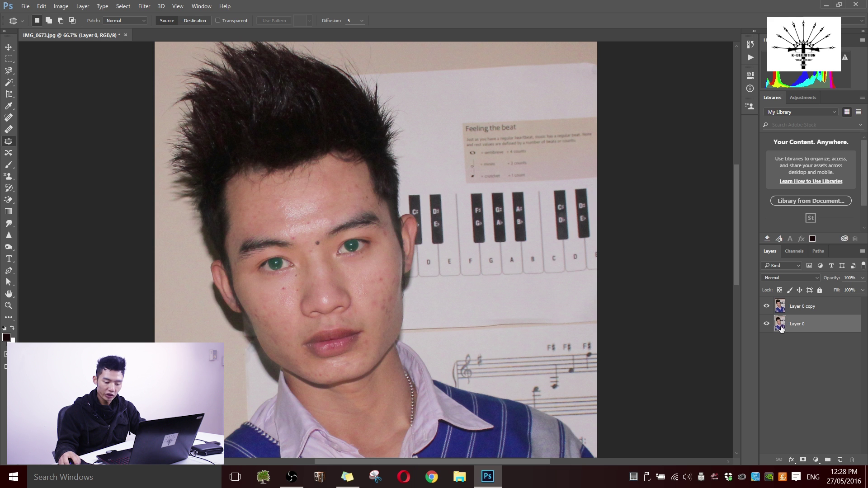
Step: Select Layer 0 copy and toggle the visibility of both layers off and back on
left_click(782, 311)
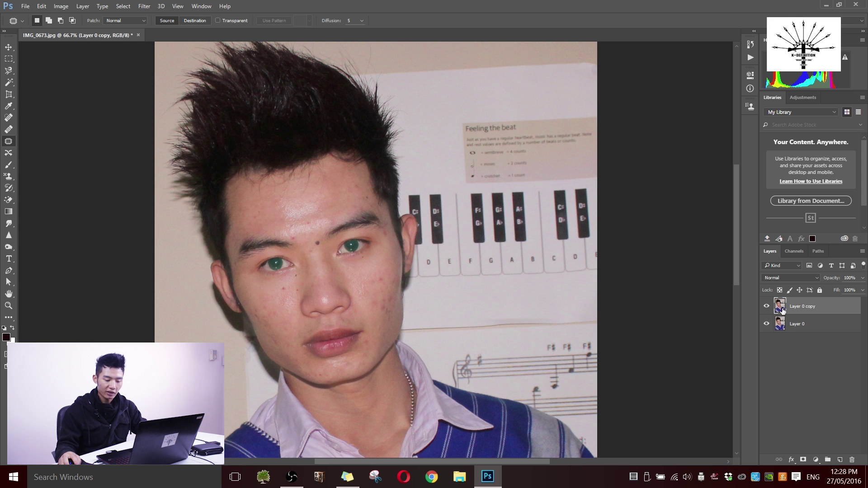
left_click(767, 308)
left_click(768, 326)
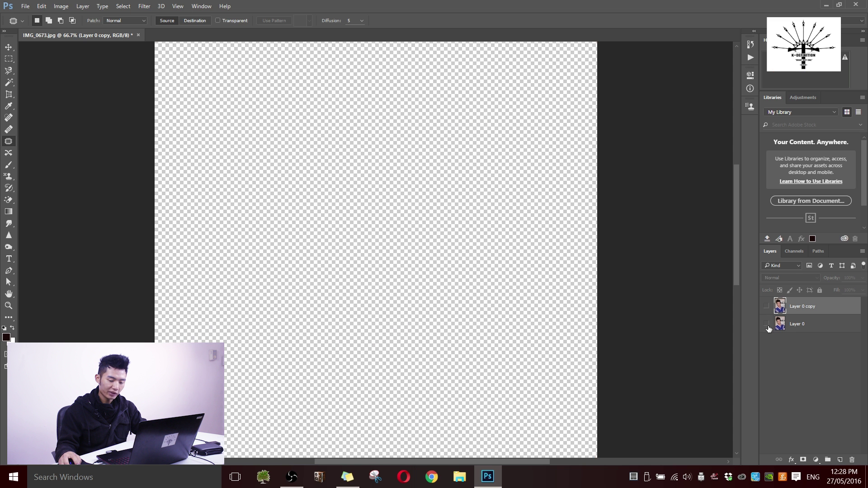
left_click(768, 324)
left_click(768, 324)
left_click(768, 324)
left_click(766, 307)
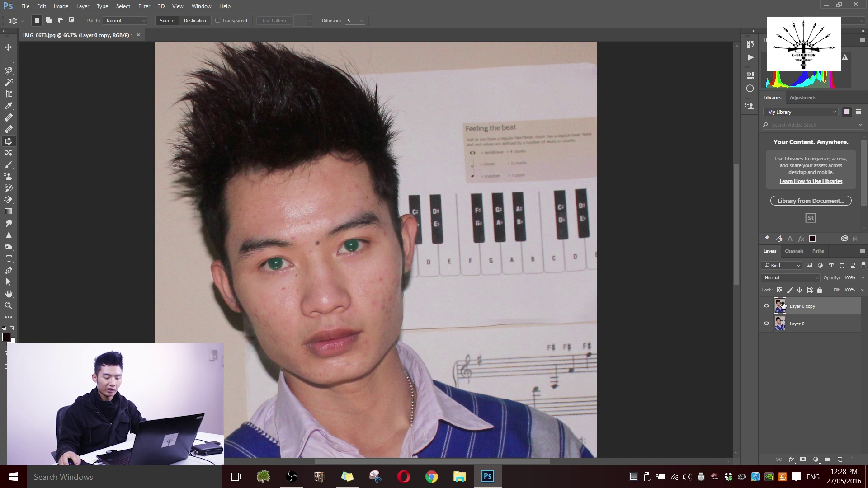
Step: Move Layer 0 copy toward the lower right of the canvas with the Move tool and hide Layer 0
left_click(9, 47)
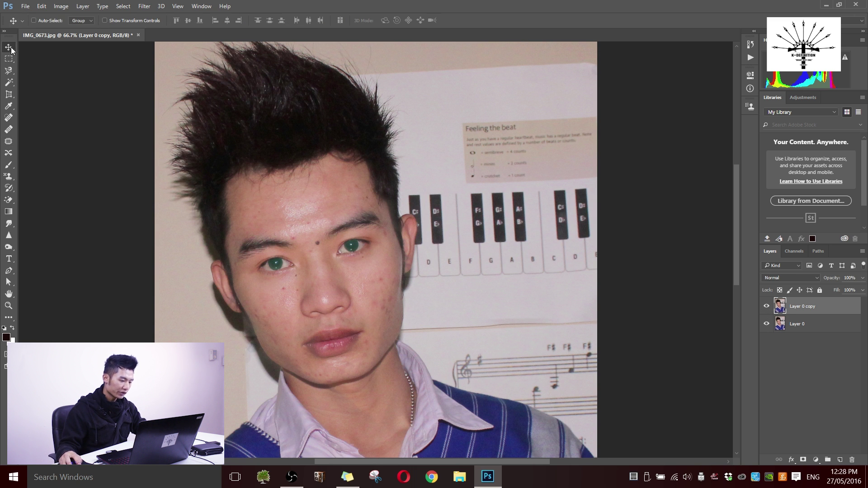
left_click_drag(312, 222, 426, 265)
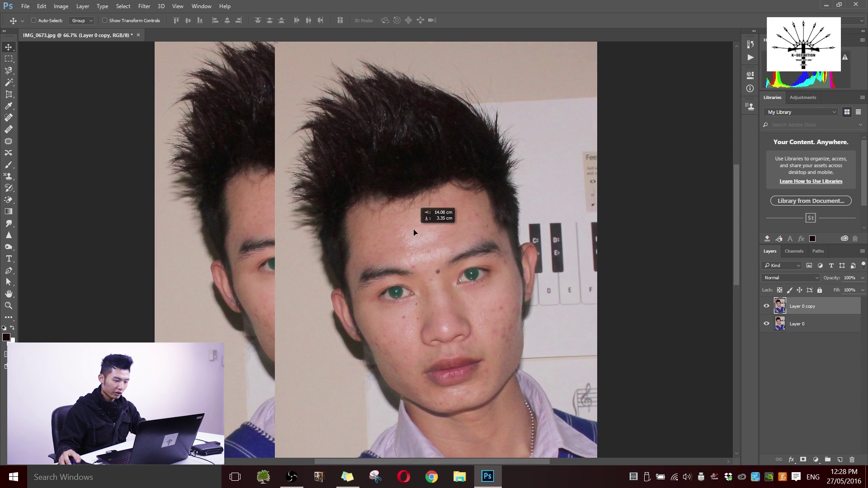
left_click(767, 325)
Step: Move Layer 0 copy back into line with the canvas edges so that it fills the whole canvas
left_click_drag(489, 241, 365, 238)
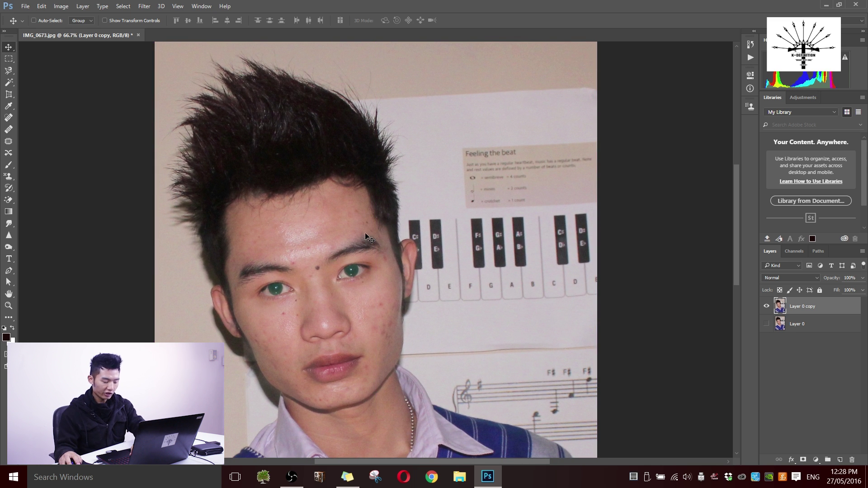
left_click(9, 306)
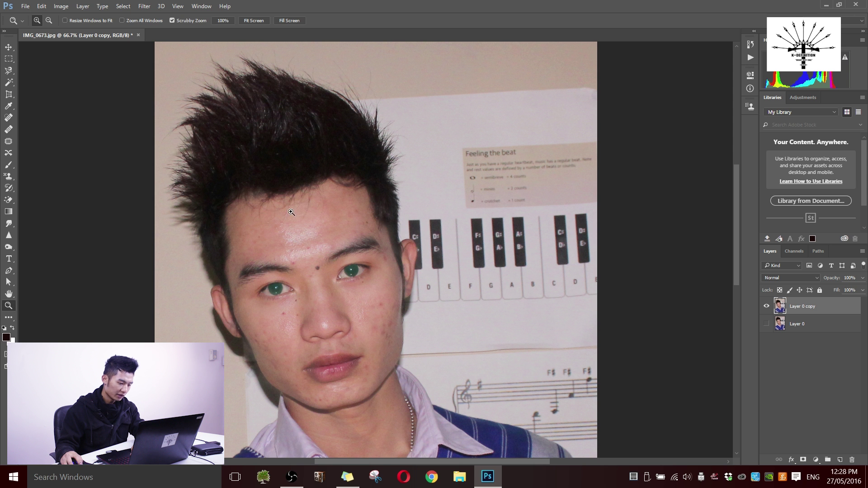
left_click(327, 207, "alt")
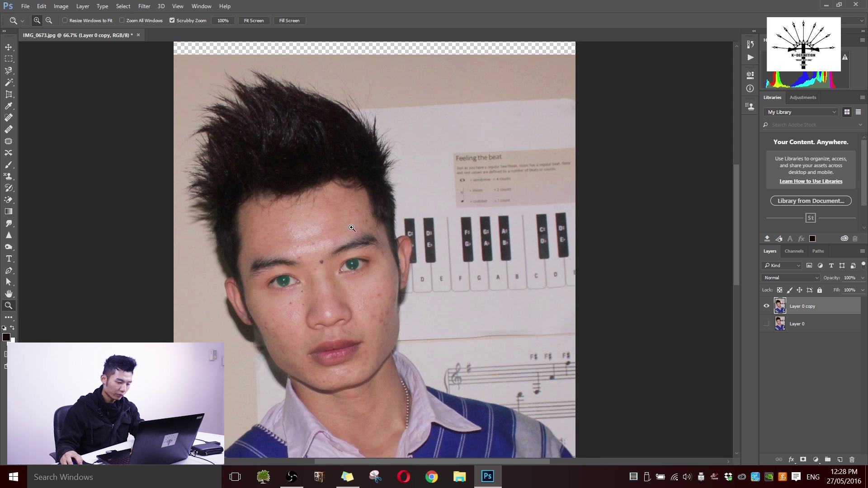
left_click_drag(346, 299, 298, 299)
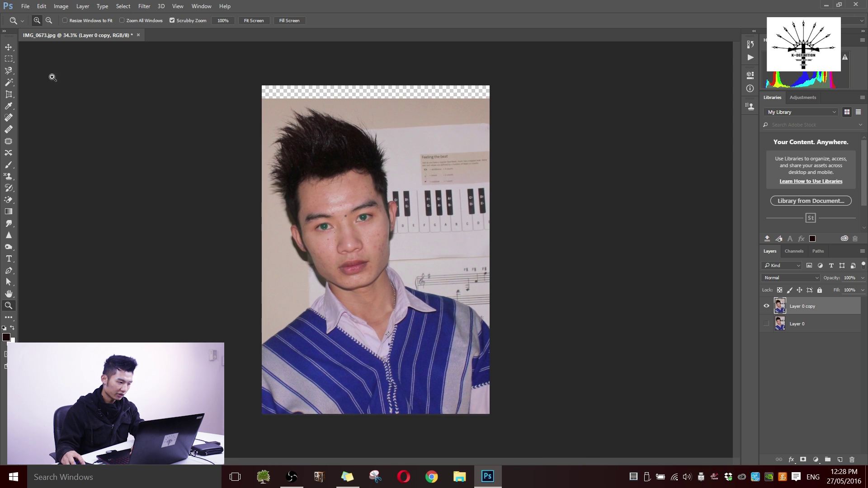
left_click(9, 47)
left_click_drag(348, 228, 353, 217)
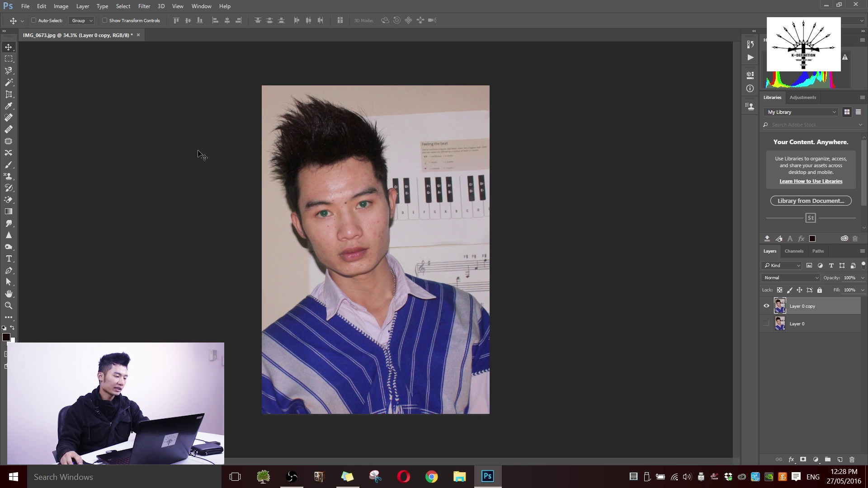
Step: Try a rectangular marquee selection across the eyes and elliptical marquee selections around the face
left_click(9, 59)
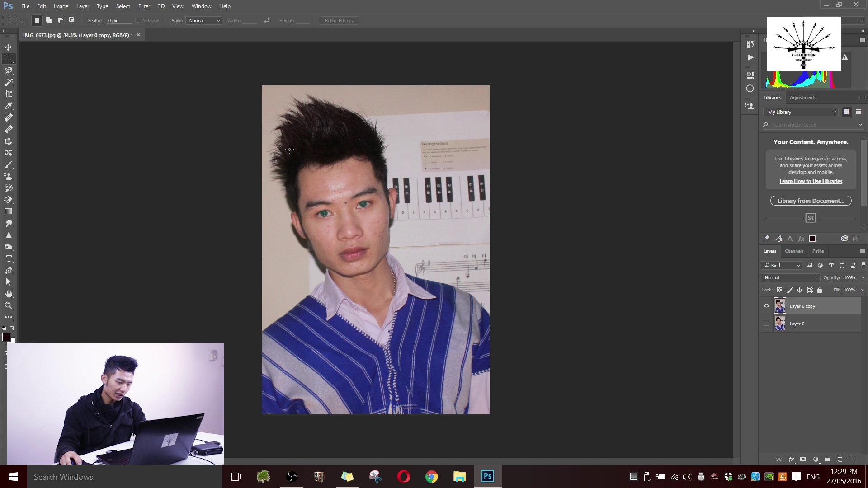
left_click_drag(304, 195, 386, 225)
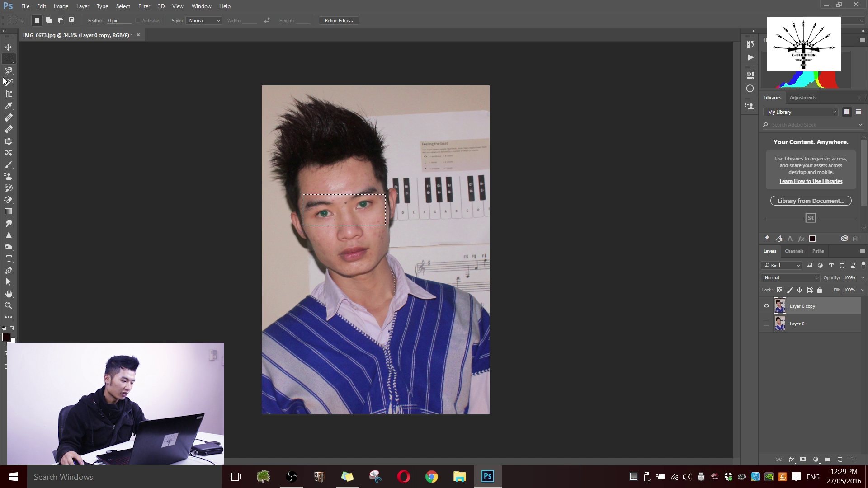
right_click(8, 60)
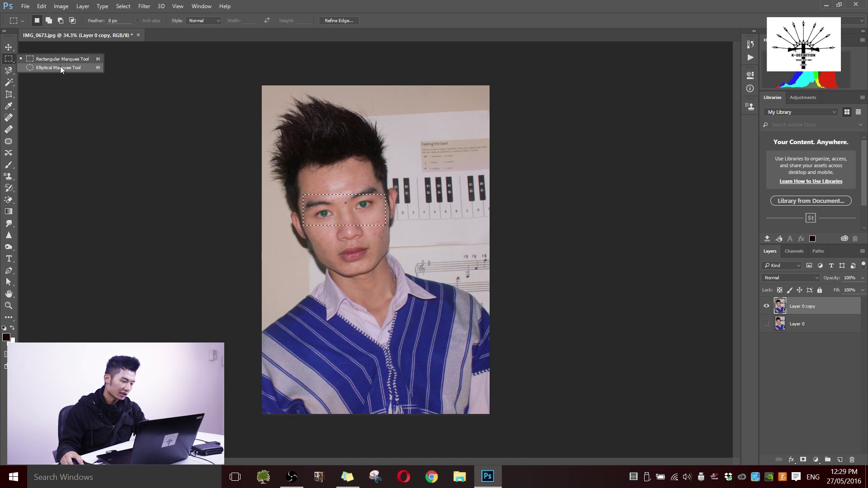
left_click(61, 68)
left_click_drag(294, 162, 384, 296)
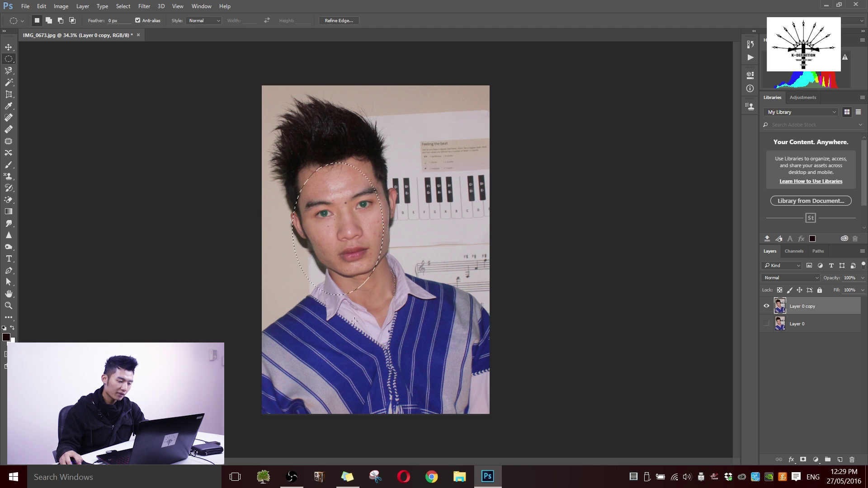
left_click(310, 164)
left_click_drag(304, 164, 503, 279)
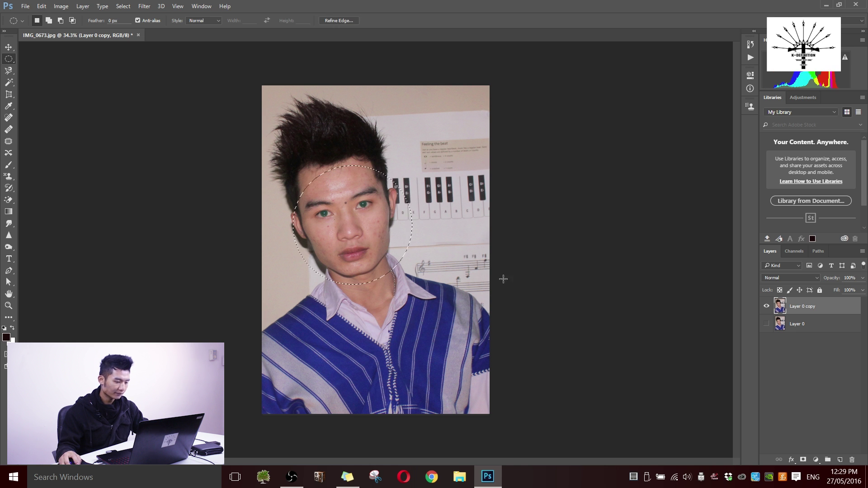
Step: Clear the elliptical selection and trace a freehand selection around the face with the Lasso tool
left_click(11, 71)
left_click(45, 71)
key("ctrl+d")
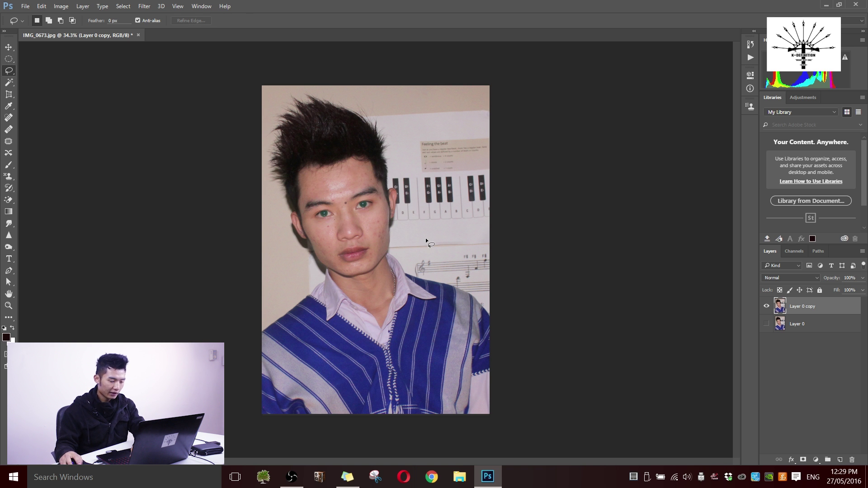
key("ctrl+plus")
key("ctrl+plus")
key("ctrl+plus")
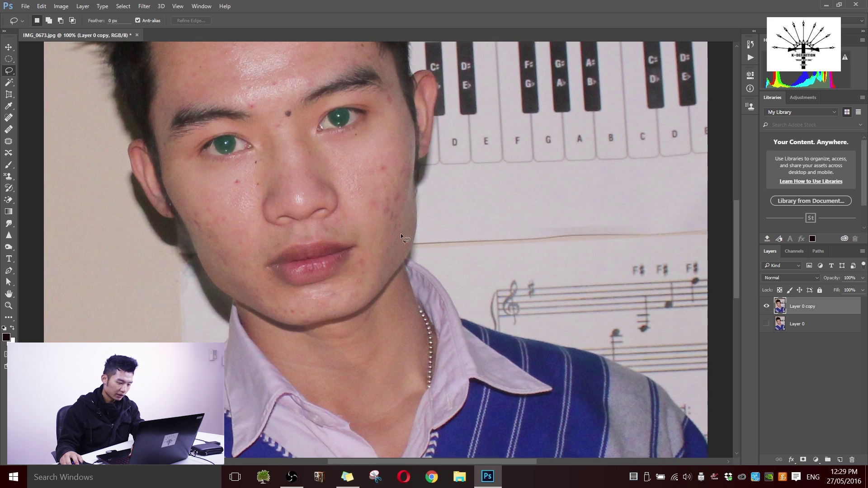
scroll(401, 233, "up", 3)
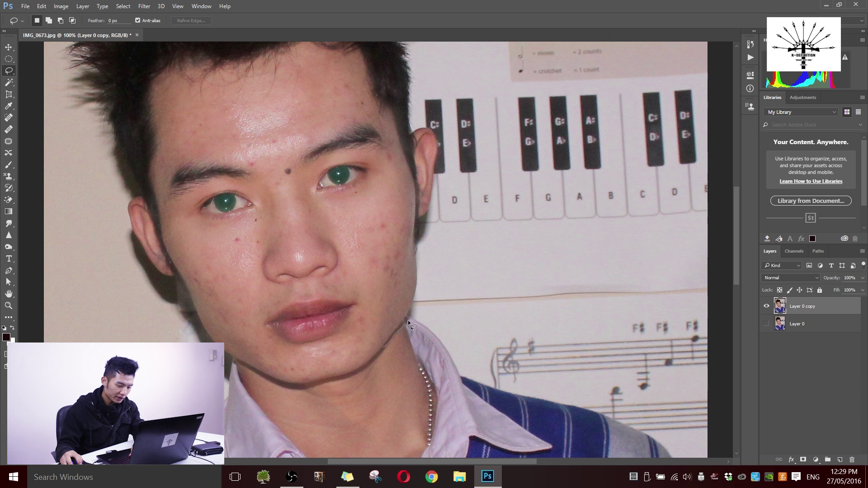
mouse_move(413, 284)
left_mouse_down()
mouse_move(393, 331)
mouse_move(413, 277)
left_mouse_up()
key("ctrl+minus")
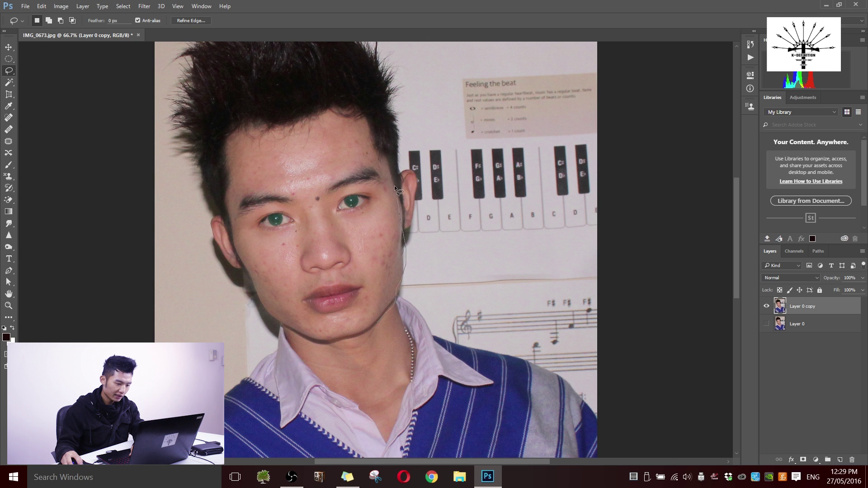
left_click_drag(225, 164, 230, 229)
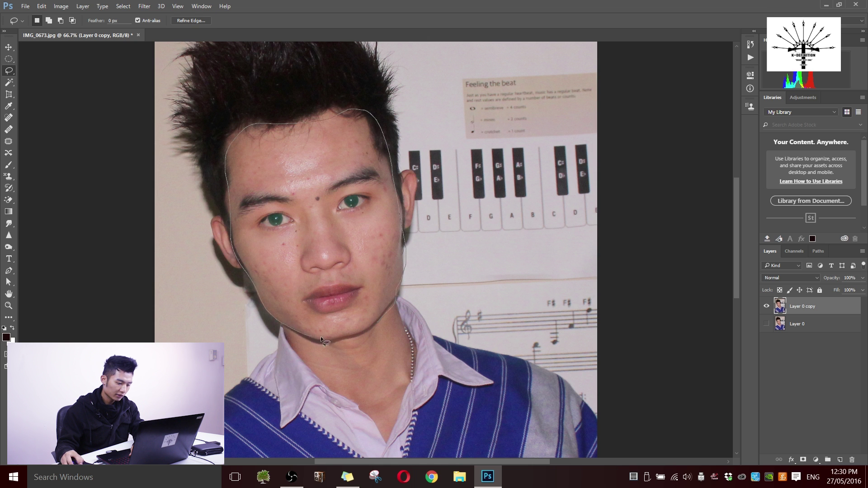
left_click_drag(372, 320, 381, 314)
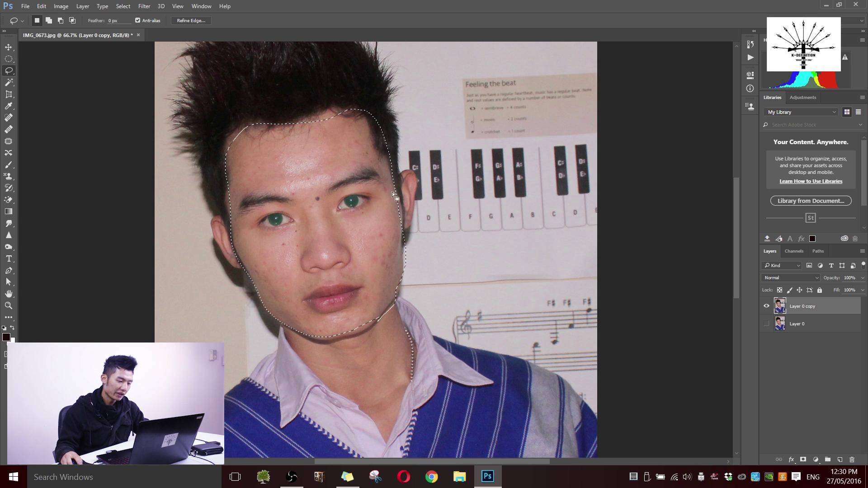
Step: Replace the freehand selection with a straight-segment outline around the face using the Polygonal Lasso tool
right_click(9, 72)
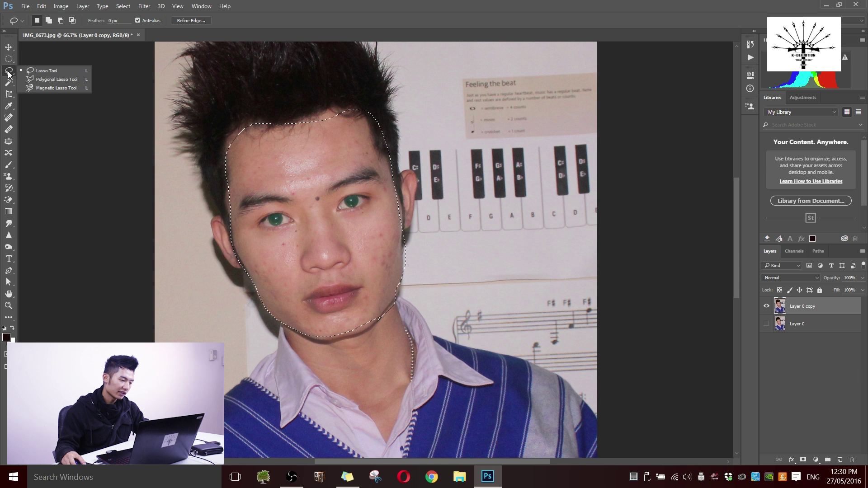
left_click(52, 79)
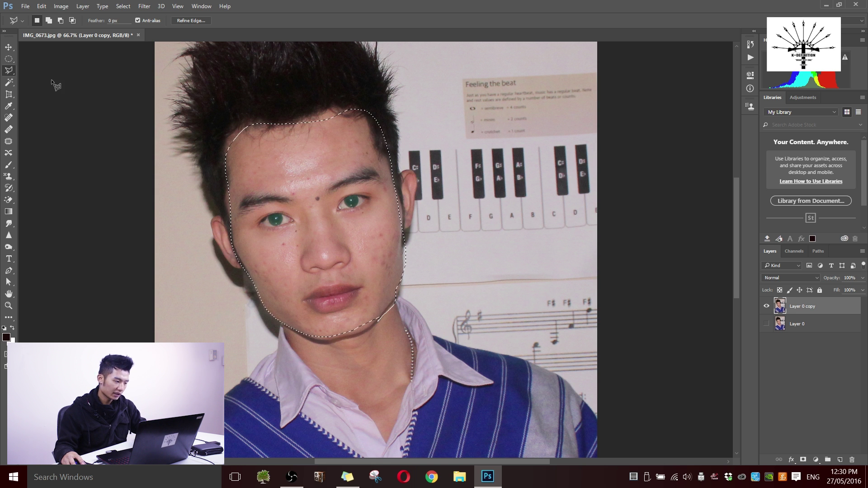
key("ctrl+d")
right_click(5, 71)
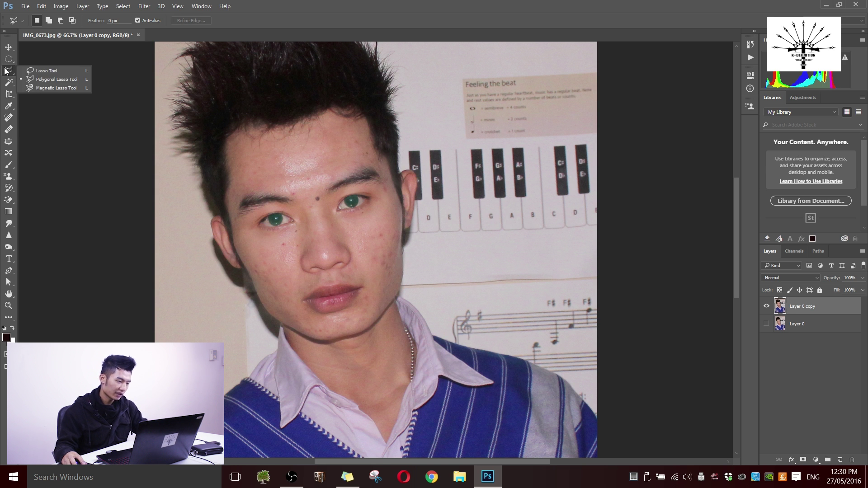
left_click(50, 81)
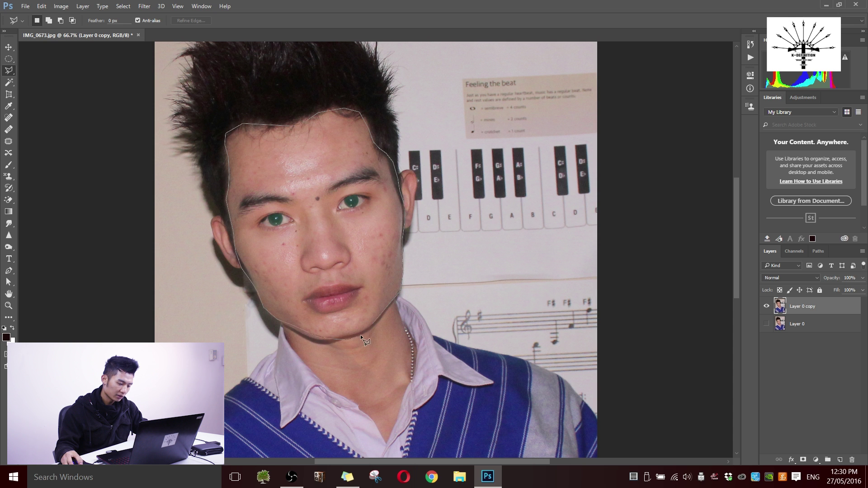
left_click(372, 323)
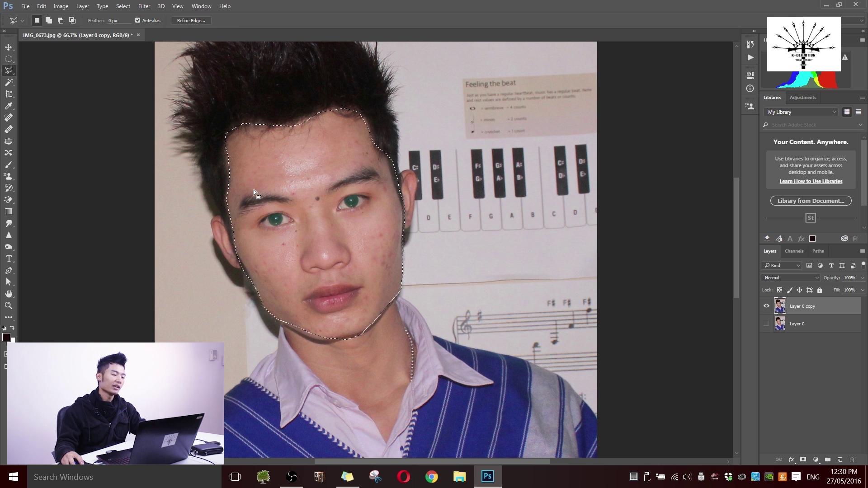
Step: Replace the polygonal selection with an edge-snapping outline around the face using the Magnetic Lasso tool
left_click(9, 70)
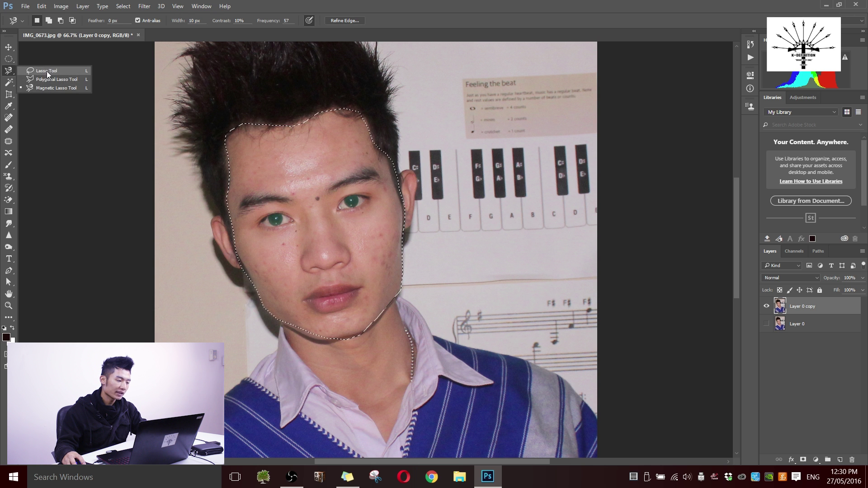
left_click(49, 88)
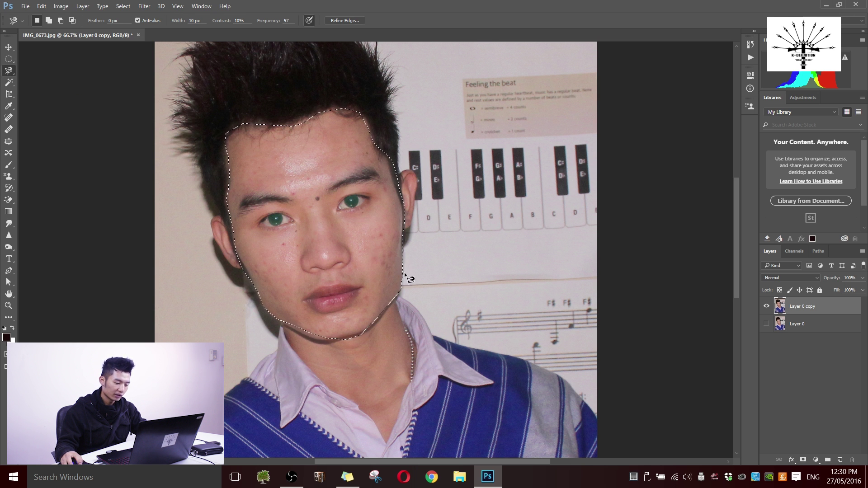
key("ctrl+d")
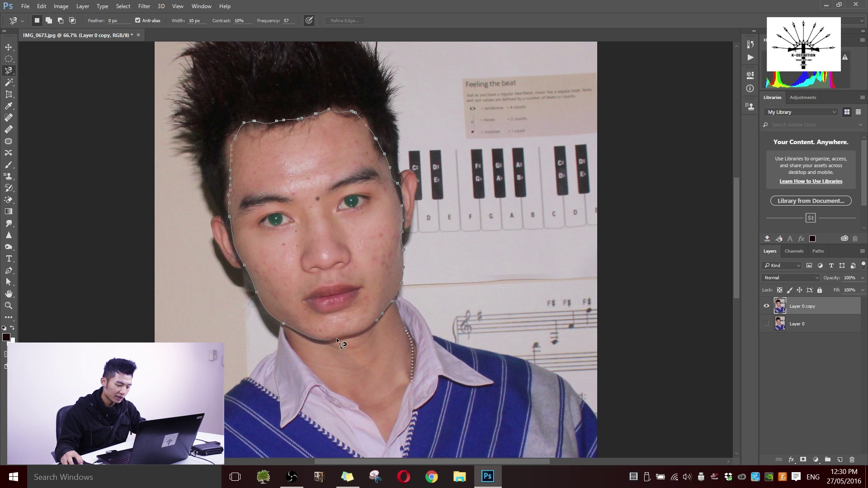
double_click(382, 327)
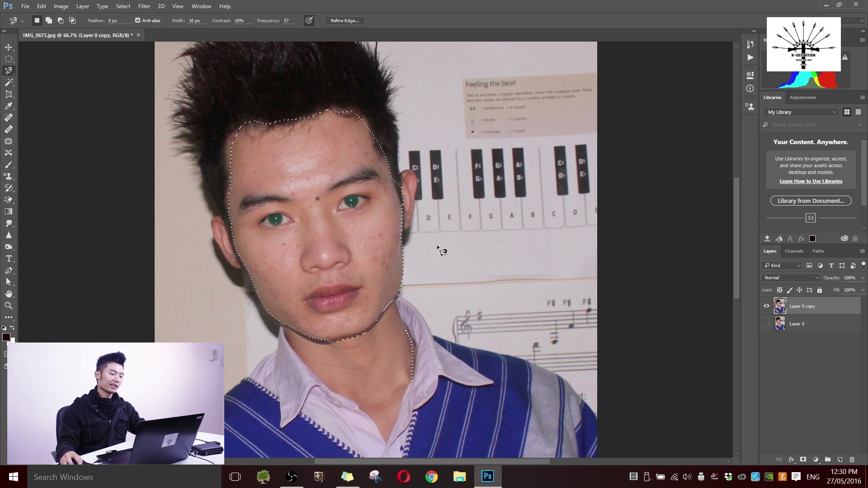
Step: Replace the lasso selection with a Quick Selection of the face, and subtract the shadow between the ear and jaw
mouse_move(9, 82)
left_mouse_down()
mouse_move(30, 84)
mouse_move(24, 74)
mouse_move(42, 82)
left_mouse_up()
key("ctrl+d")
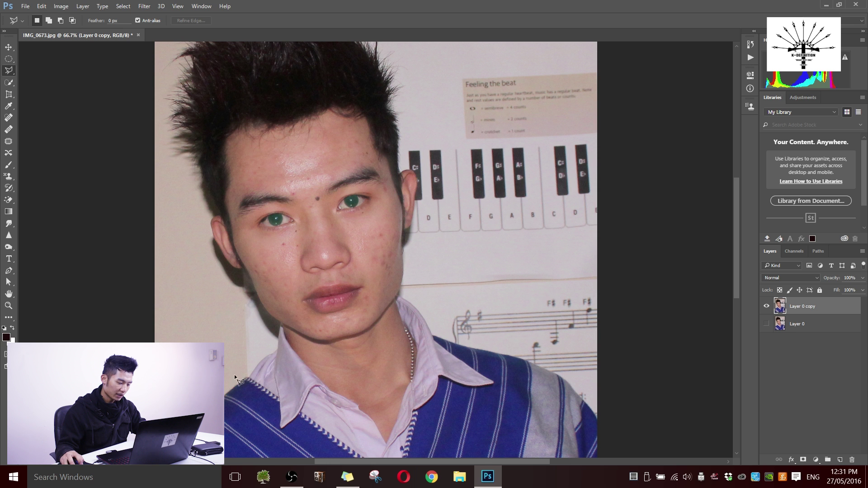
left_click_drag(8, 82, 37, 86)
left_click(36, 83)
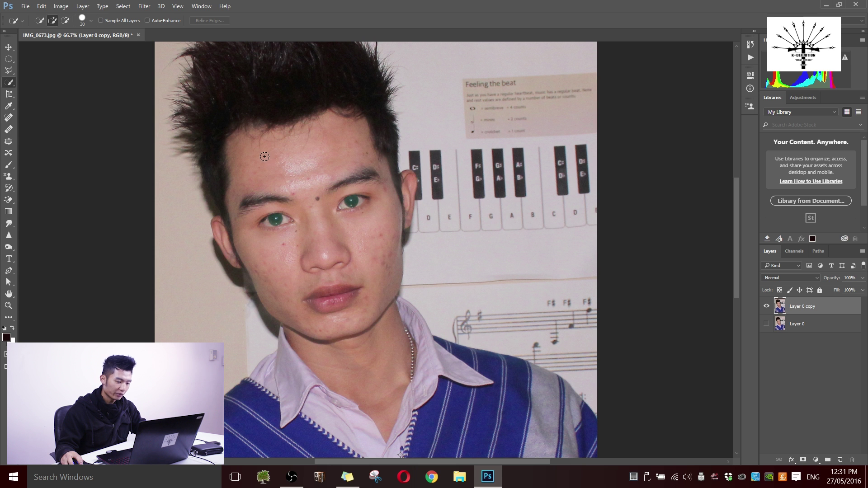
mouse_move(257, 157)
left_mouse_down()
mouse_move(295, 157)
mouse_move(323, 197)
mouse_move(333, 236)
mouse_move(335, 289)
left_mouse_up()
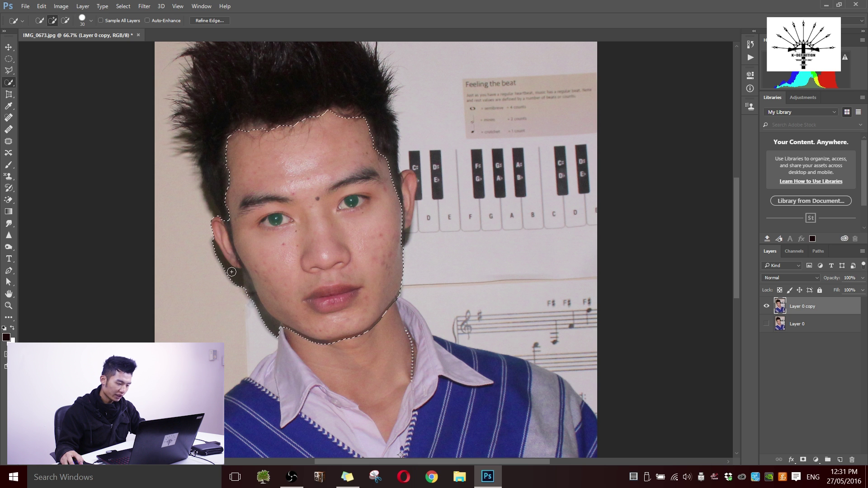
left_click(65, 21)
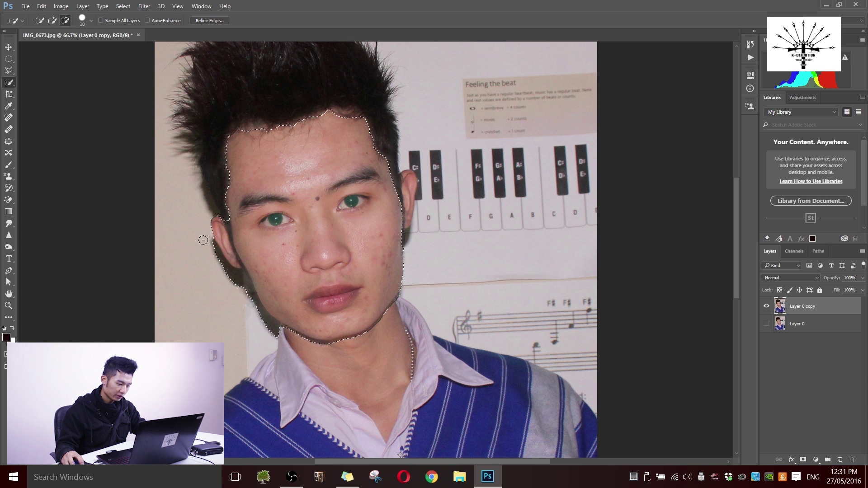
left_click_drag(239, 279, 250, 292)
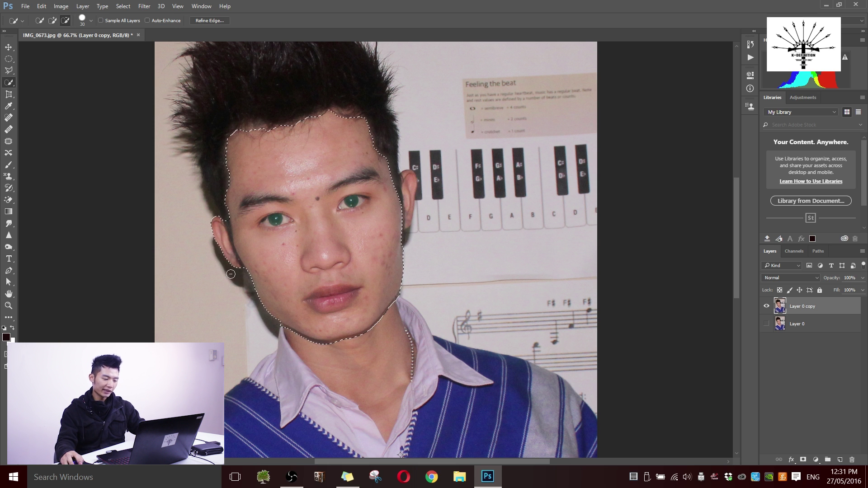
Step: Select a blue stripe on the vest with the Magic Wand tool, and replace it with a selection of the shirt collar
right_click(9, 82)
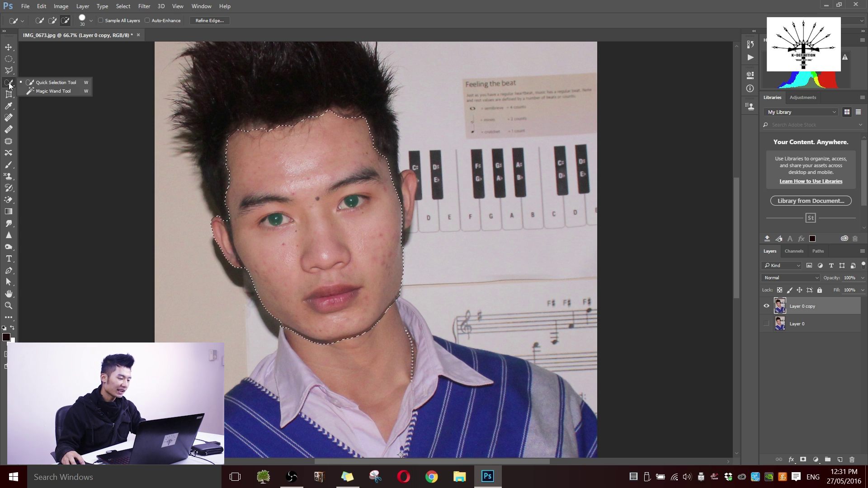
left_click(53, 90)
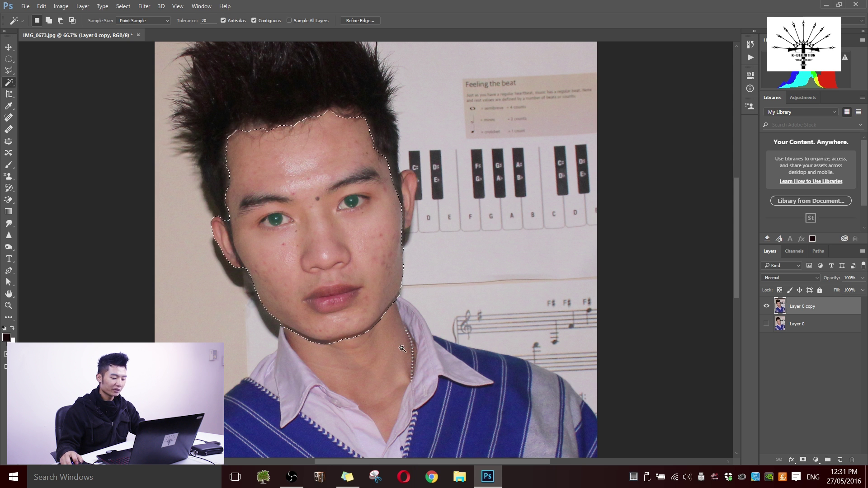
scroll(400, 337, "down", 3)
scroll(400, 337, "down", 4)
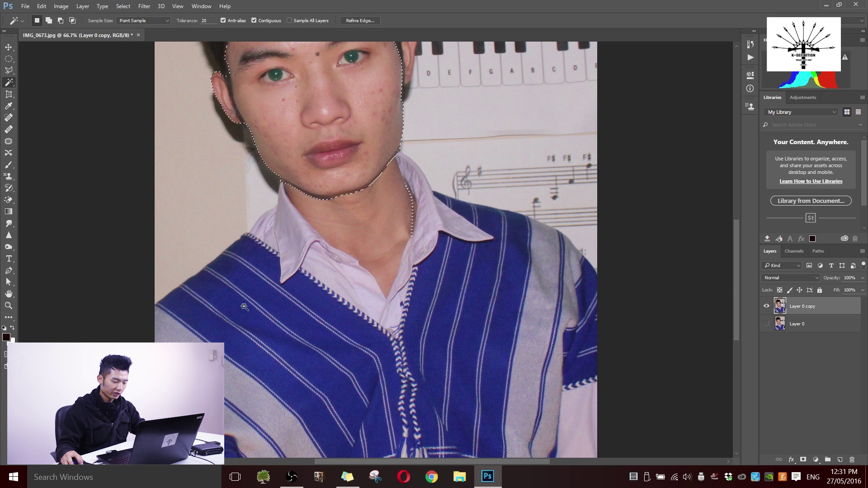
left_click(260, 293)
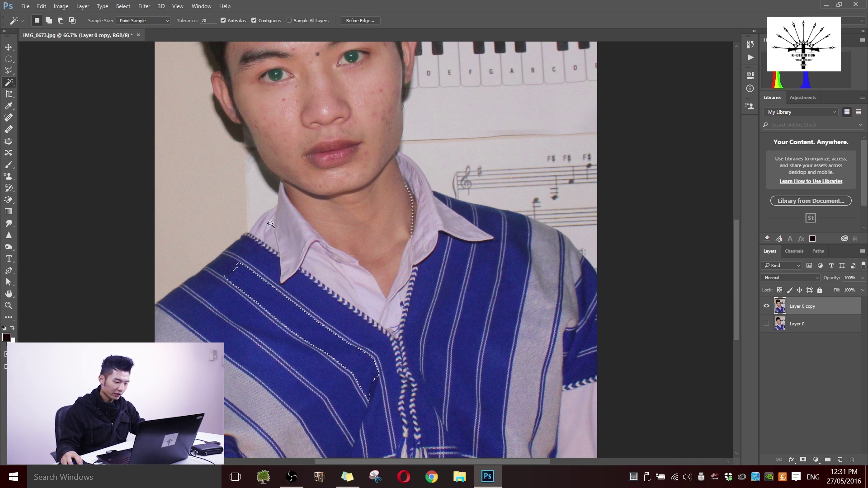
left_click(290, 236)
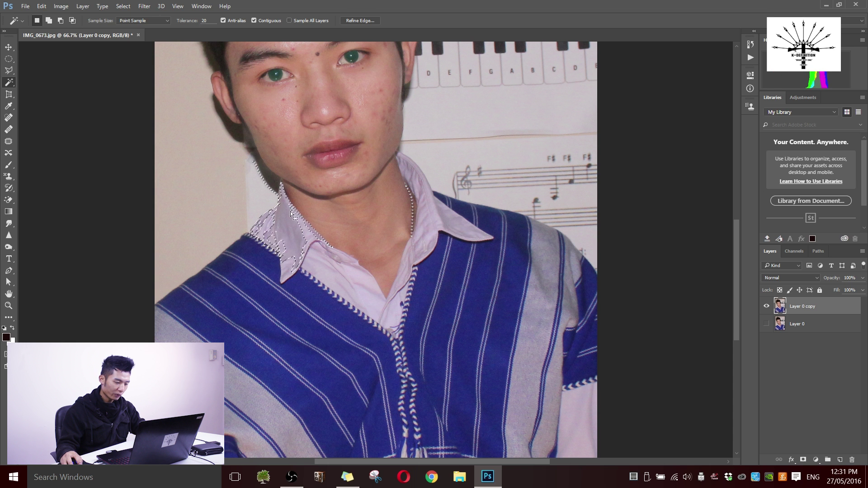
Step: Clear the collar selection and select the pale paper background beside the head with the Magic Wand tool
key("ctrl+d")
scroll(370, 298, "up", 3)
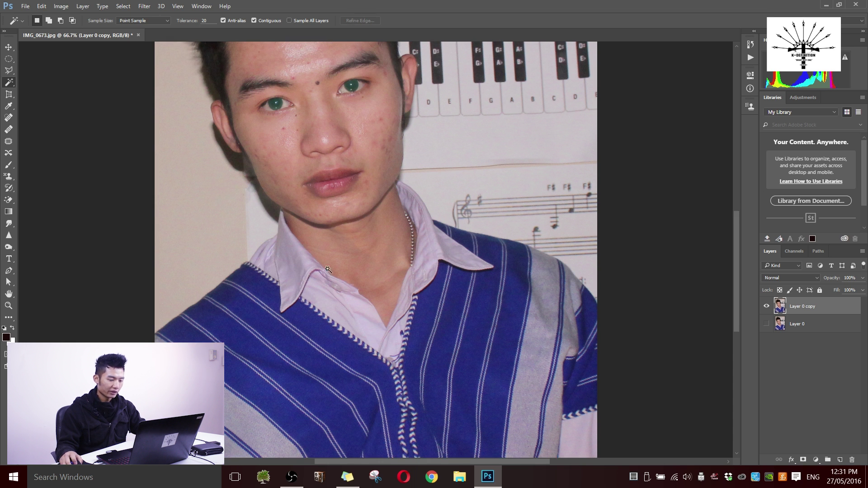
scroll(369, 298, "up", 3)
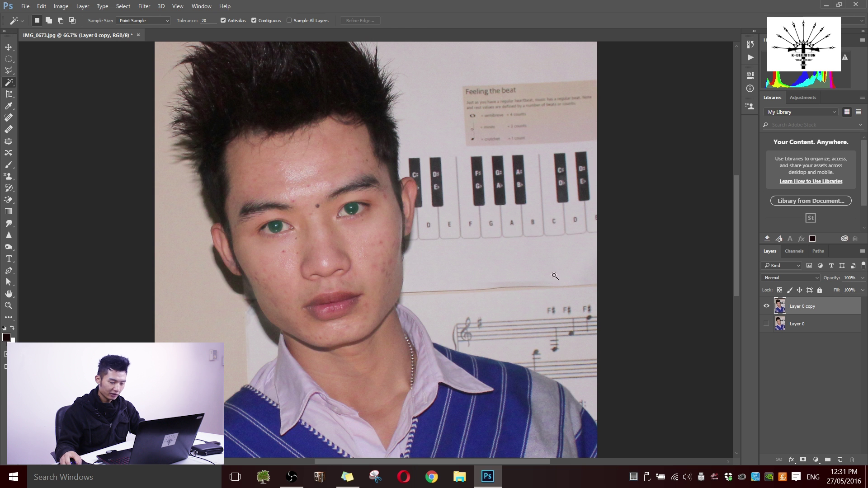
left_click(469, 266)
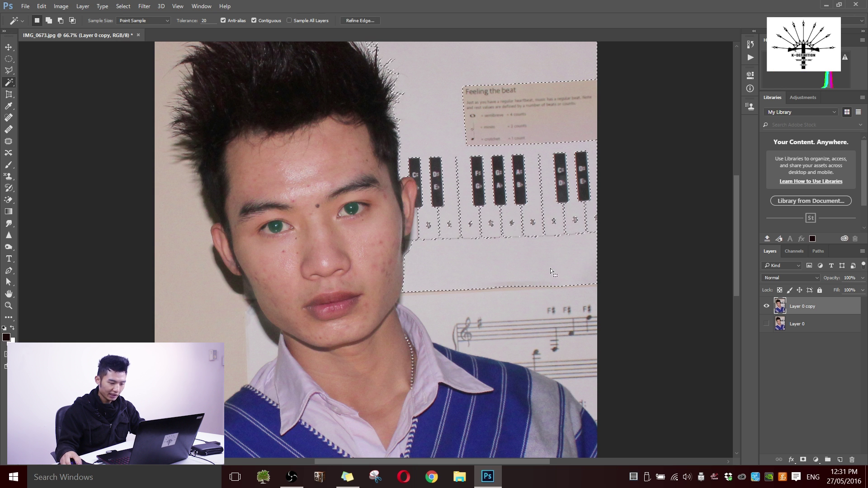
Step: Crop the photo tightly around the head and neck with the Crop tool, and undo the crop
left_click(9, 94)
left_click(41, 93)
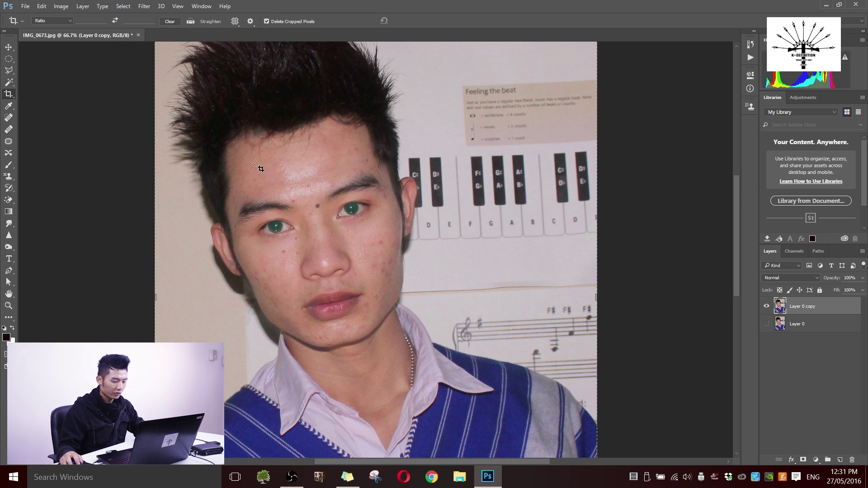
key("ctrl+minus")
key("ctrl+minus")
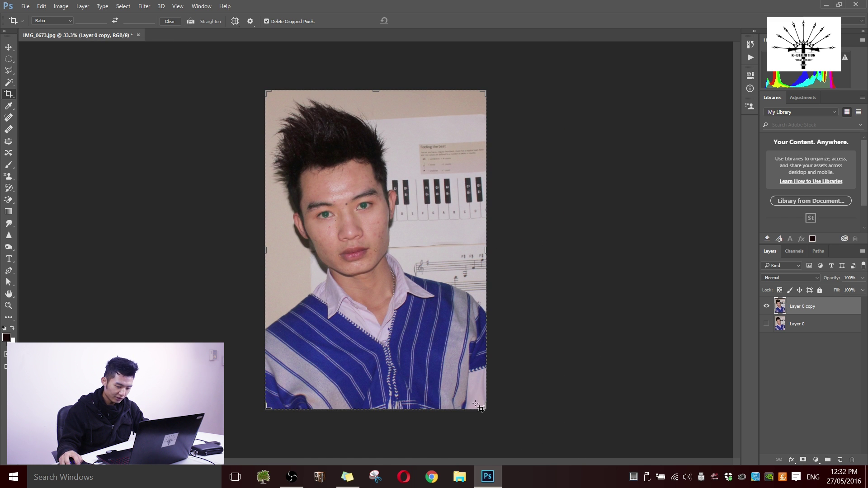
left_click_drag(483, 407, 447, 348)
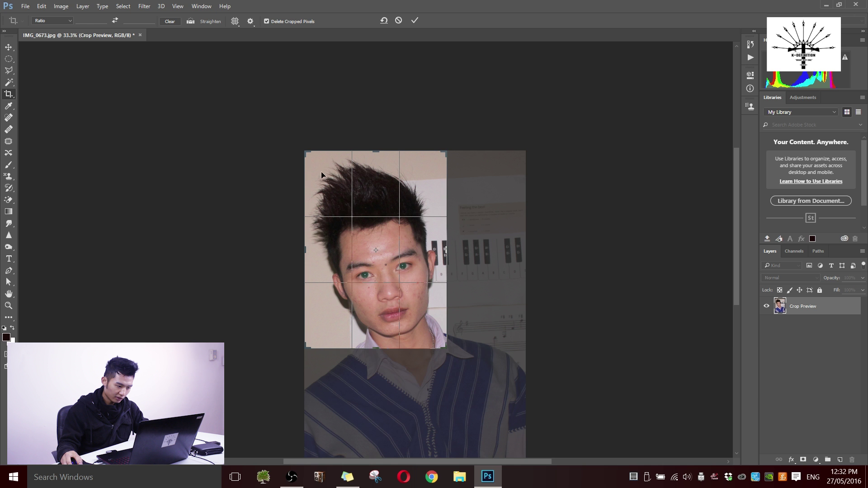
left_click_drag(305, 150, 311, 158)
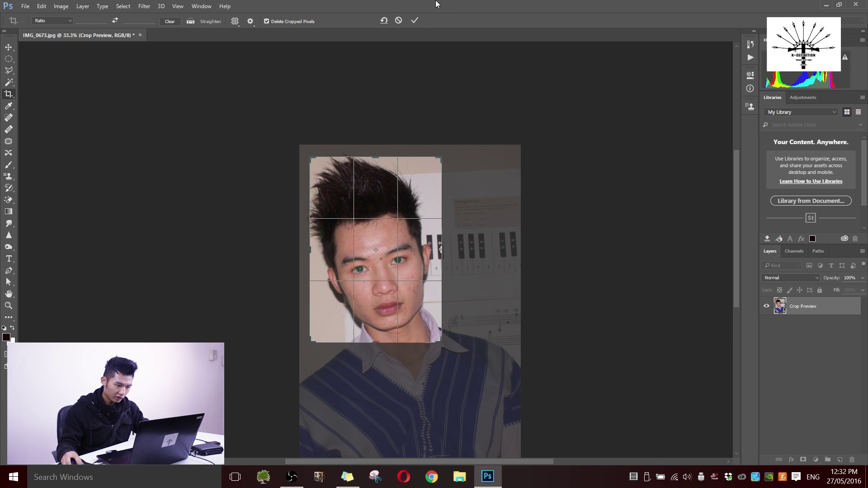
left_click(416, 21)
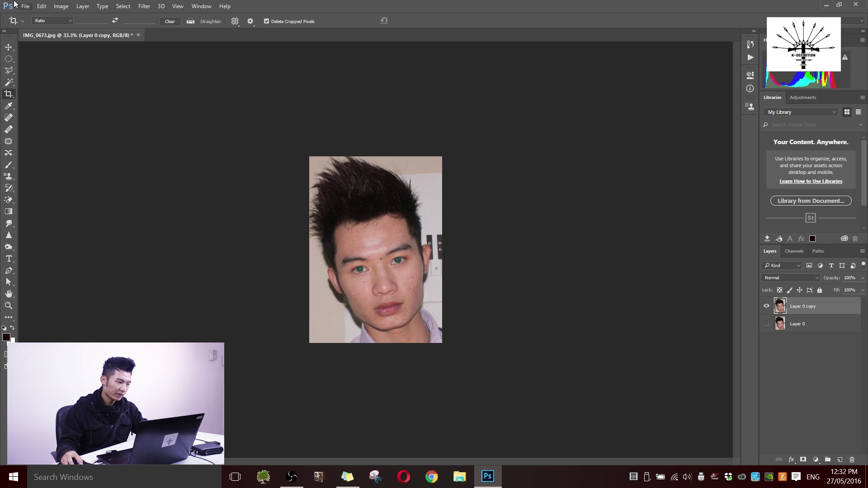
left_click(41, 6)
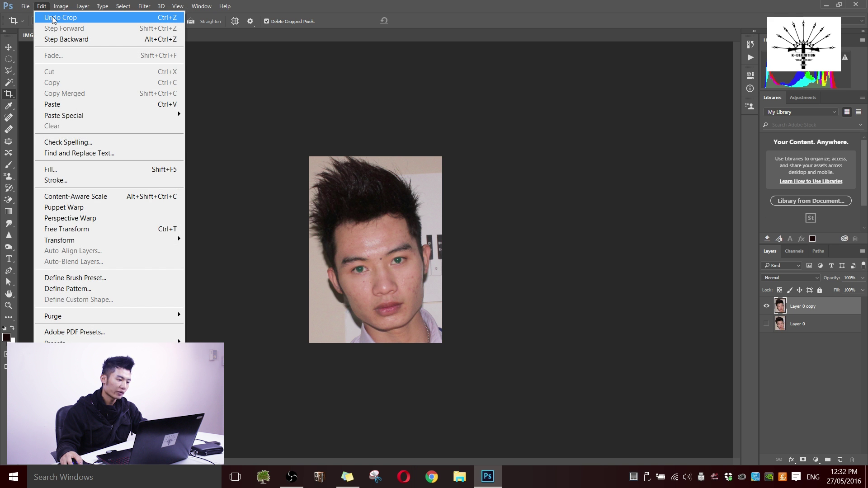
left_click(53, 18)
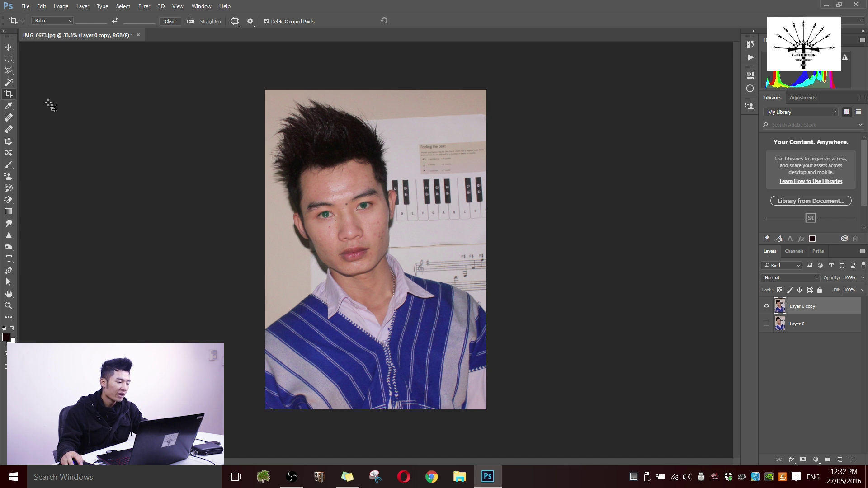
Step: Sample the pale background with the Eyedropper, check it in the Color Picker, and set the foreground colour to the vest's blue
left_click(8, 107)
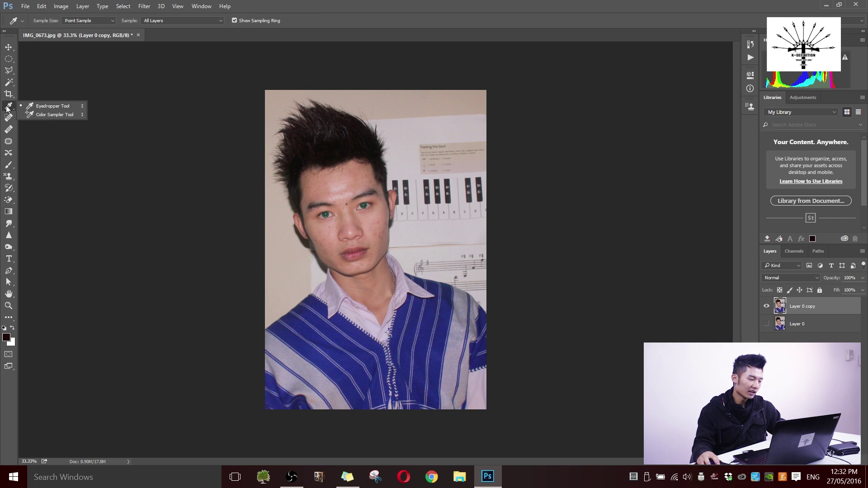
left_click(38, 106)
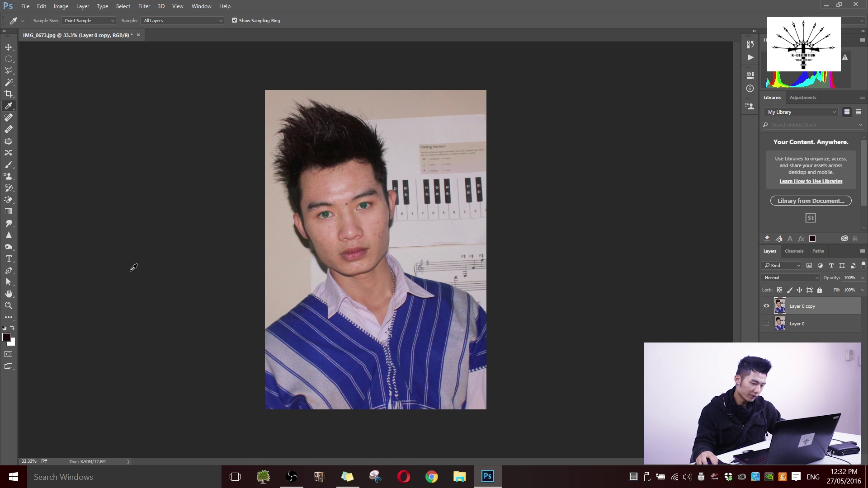
left_click(437, 122)
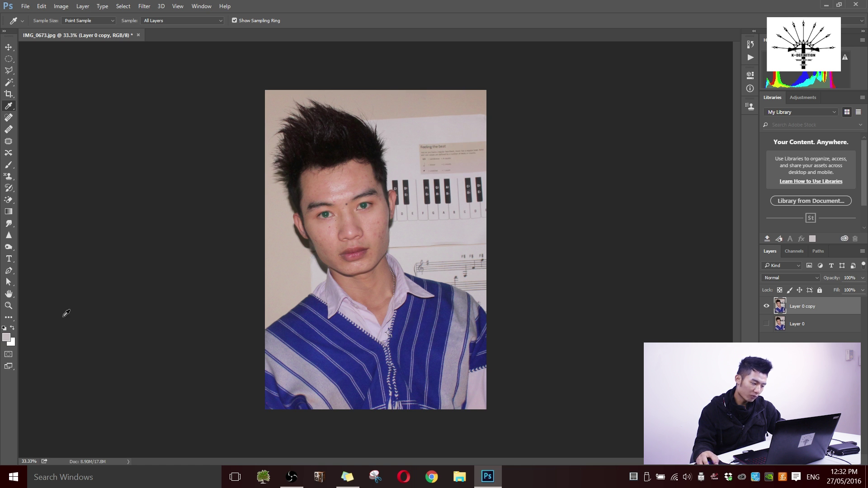
left_click(5, 338)
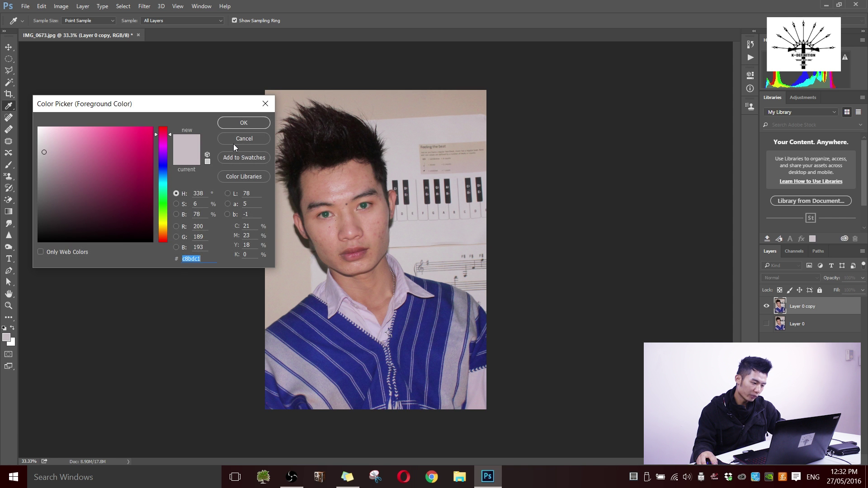
left_click(241, 123)
left_click(410, 338)
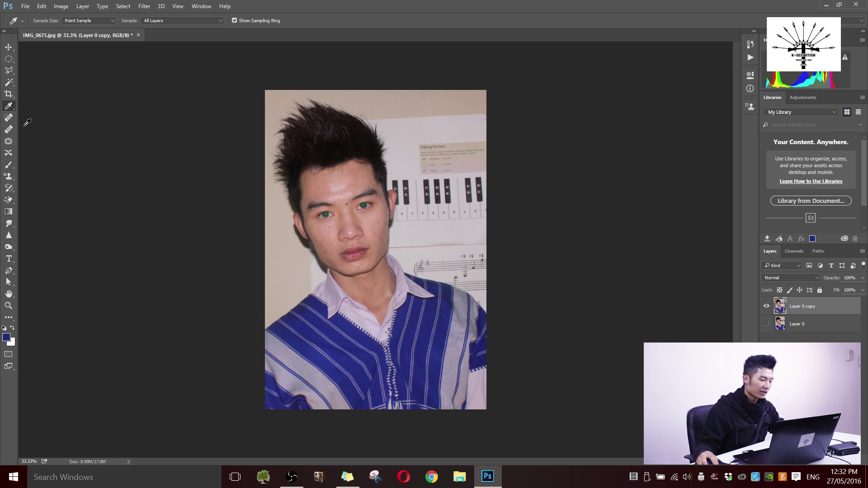
Step: Remove the blemishes on both cheeks, beside the nose and under the eye with the Spot Healing Brush
left_click(8, 118)
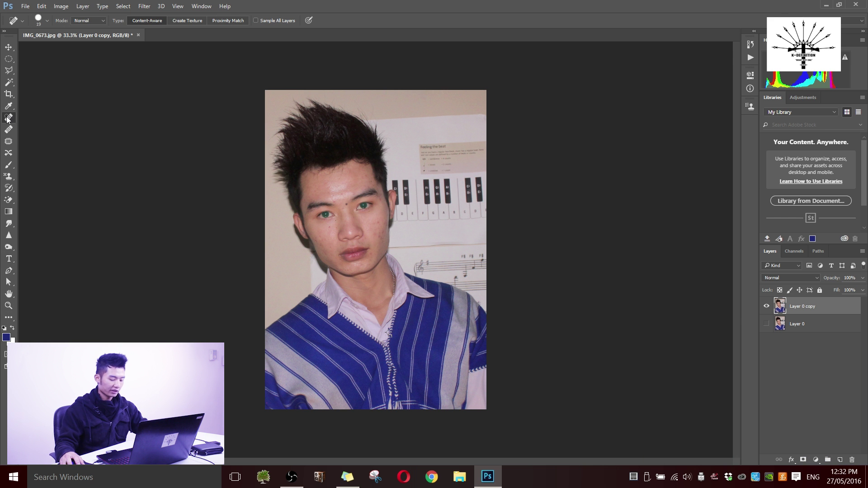
key("ctrl+plus")
key("ctrl+plus")
key("ctrl+plus")
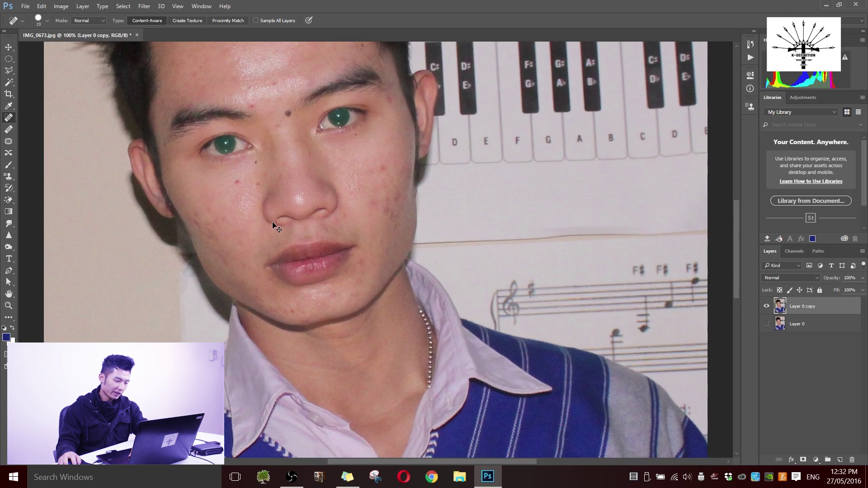
scroll(285, 225, "up", 3)
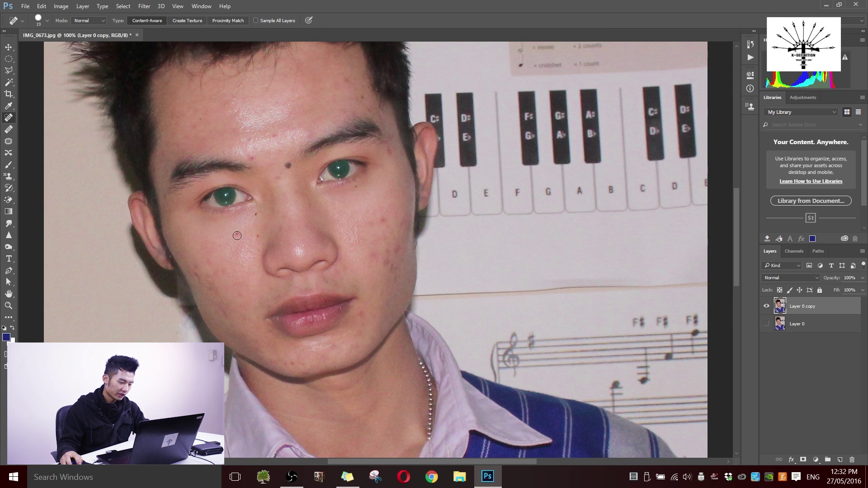
left_click(238, 238)
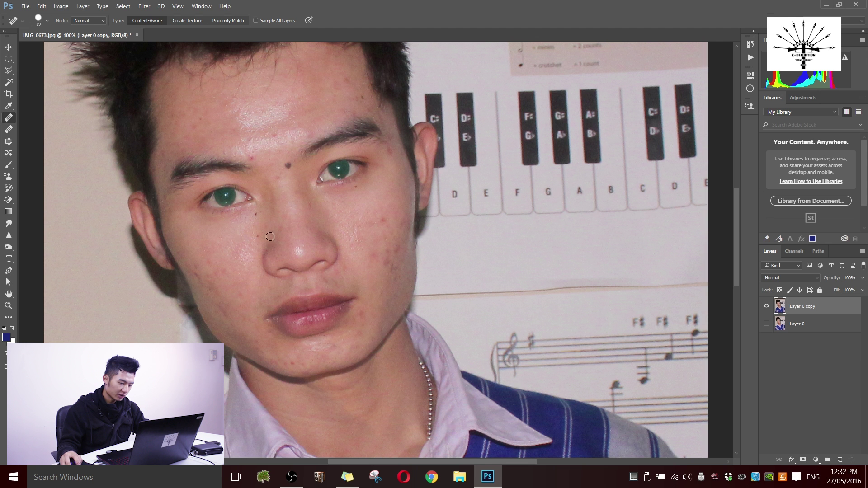
left_click(382, 220)
left_click(258, 237)
left_click(256, 214)
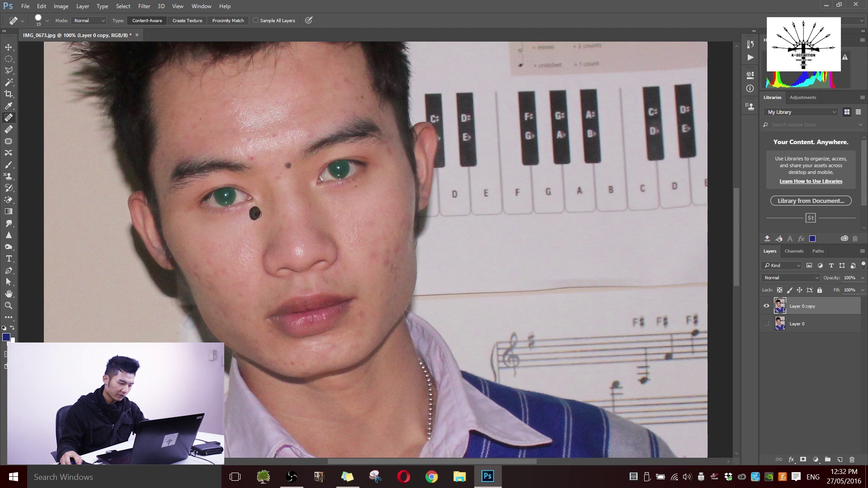
Step: Heal the mole between the eyebrows with the Spot Healing Brush, and compare before and after by undoing and redoing it
left_click(289, 166)
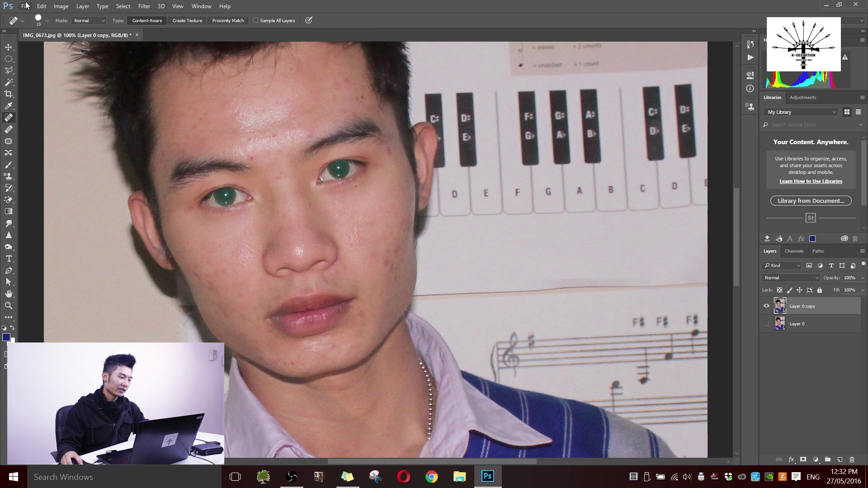
left_click(42, 6)
left_click(58, 16)
left_click(41, 6)
left_click(54, 17)
left_click(42, 6)
left_click(51, 18)
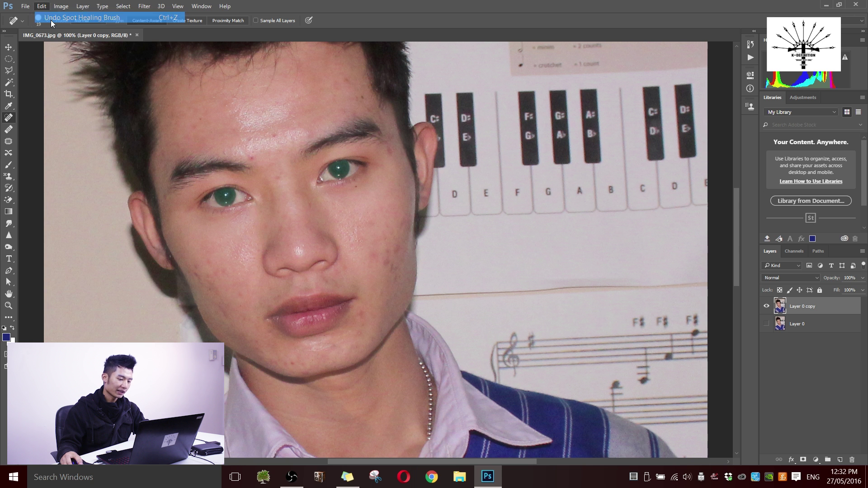
scroll(348, 222, "down", 1)
scroll(349, 221, "up", 1)
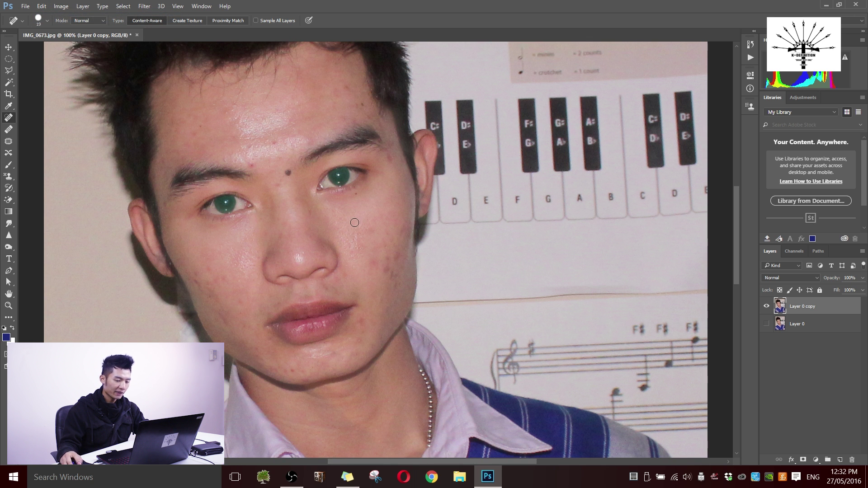
Step: Try removing the piano key letters D, E, F and G with the Spot Healing Brush, and undo the removals
left_click(453, 201)
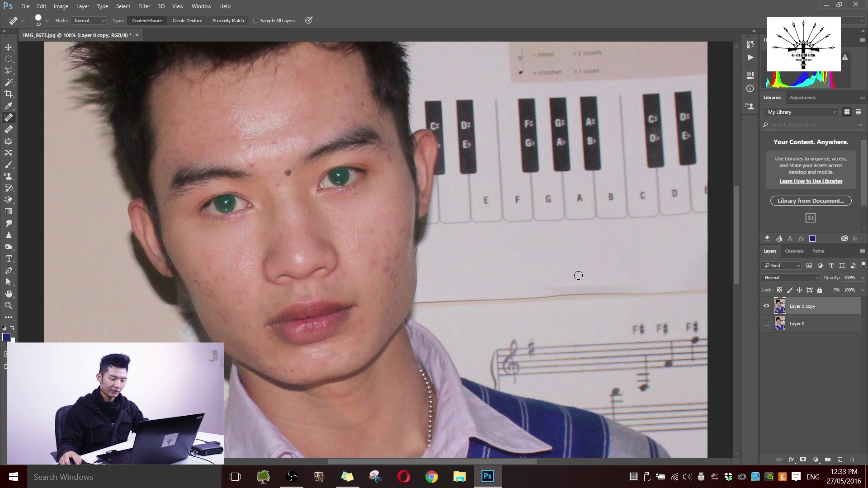
left_click(486, 199)
left_click(518, 199)
left_click(550, 202)
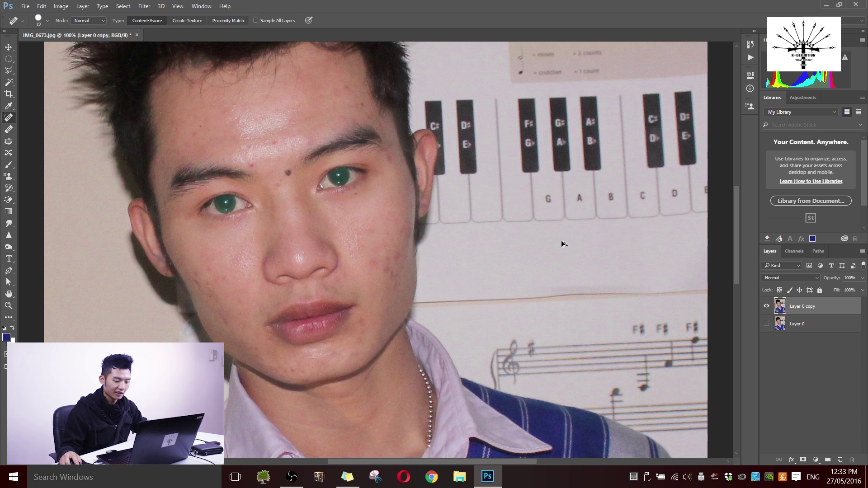
key("ctrl+z")
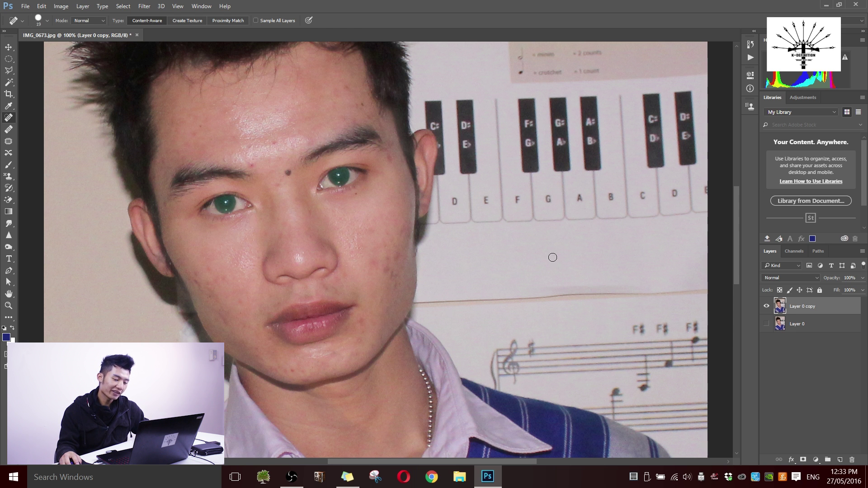
Step: Try healing the mole between the eyebrows with the Healing Brush using sampled skin, and undo it
left_click(10, 130)
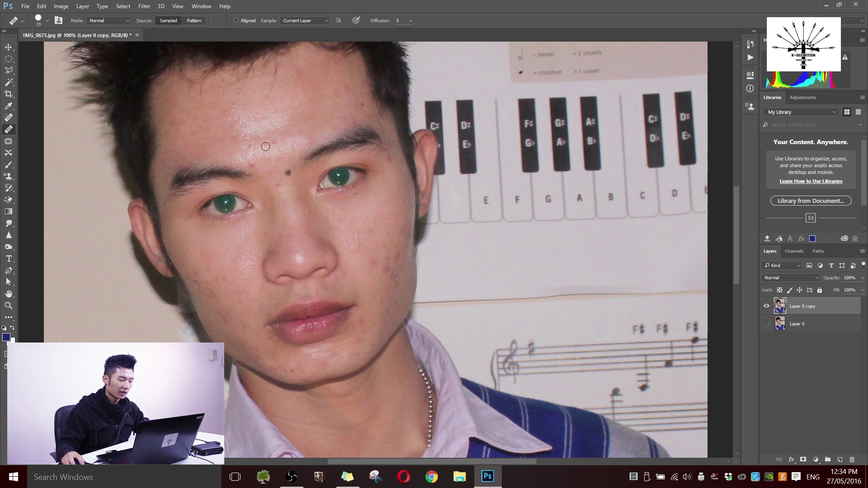
left_click(11, 120)
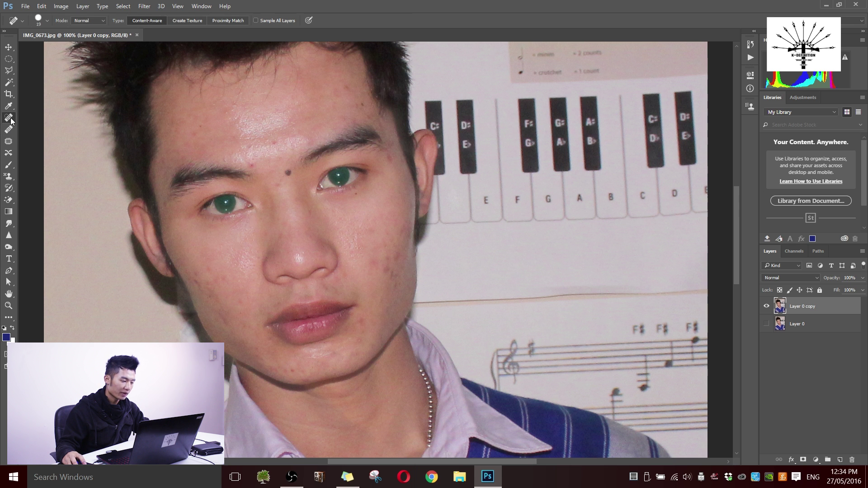
left_click(12, 130)
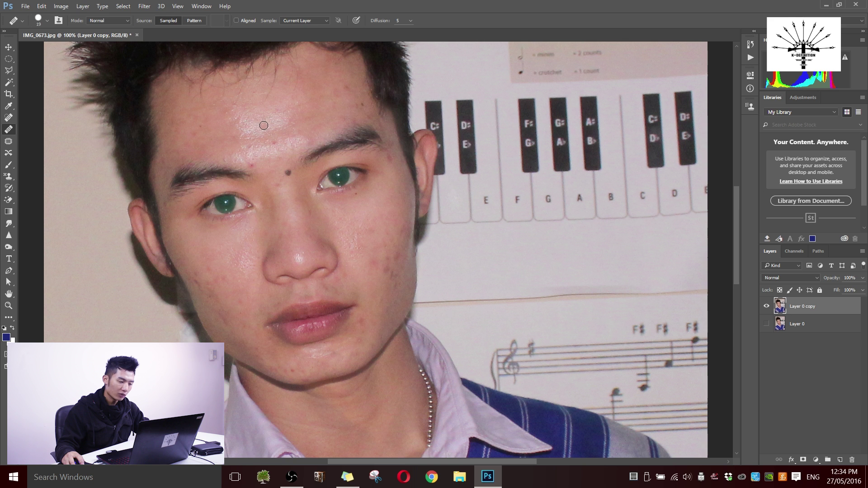
key("alt")
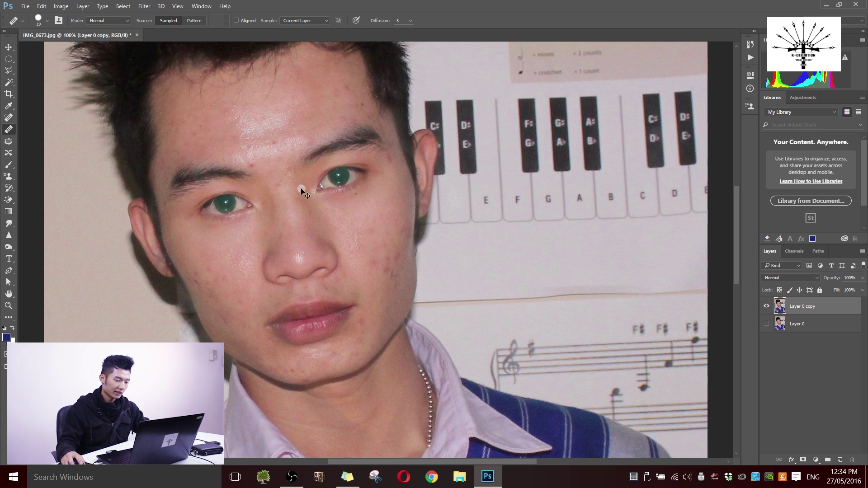
key("ctrl+z")
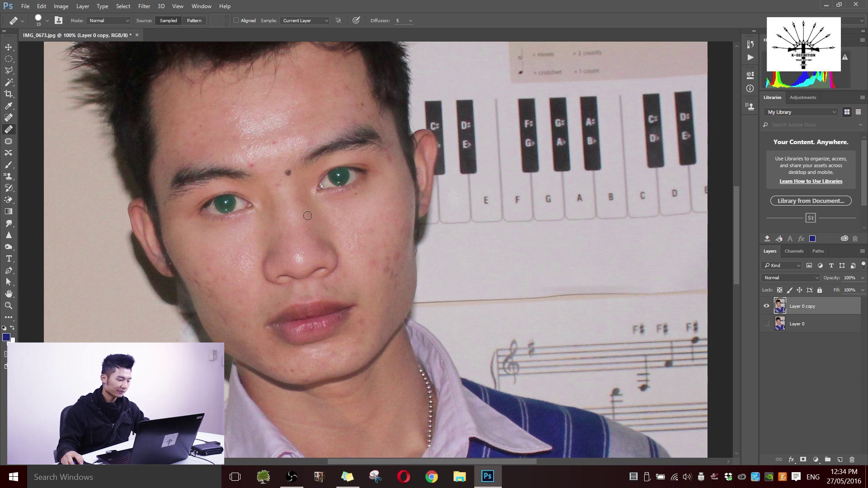
Step: Try covering the green eye above the piano-free cheek with cheek skin using the Patch tool, undo it, and deselect
left_click(9, 142)
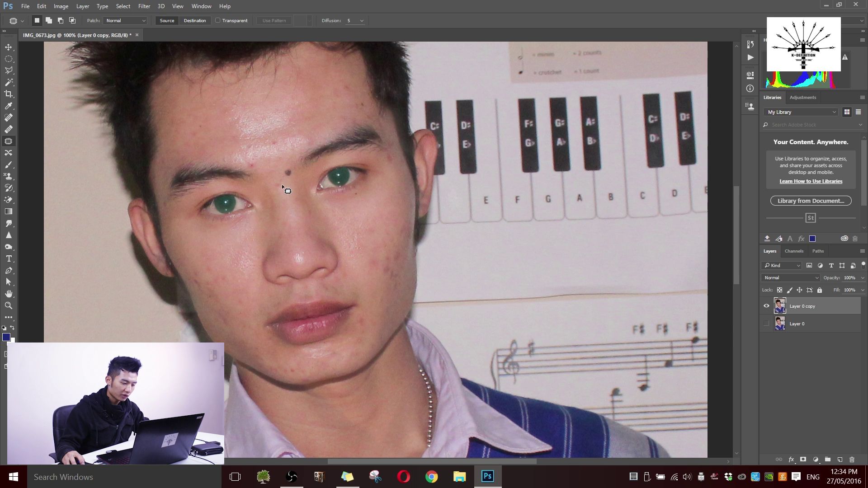
mouse_move(192, 236)
left_mouse_down()
mouse_move(183, 205)
mouse_move(209, 195)
left_mouse_up()
left_click_drag(266, 207, 236, 264)
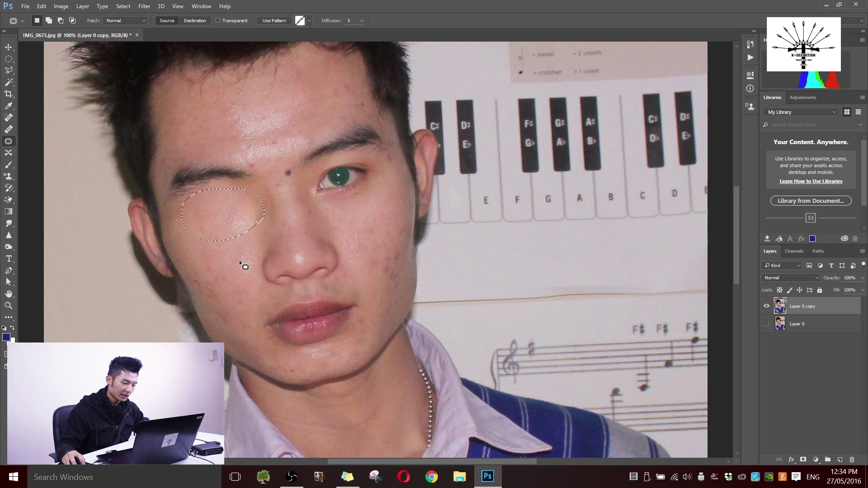
key("ctrl+d")
mouse_move(262, 206)
left_mouse_down()
mouse_move(194, 194)
mouse_move(264, 209)
mouse_move(367, 172)
left_mouse_up()
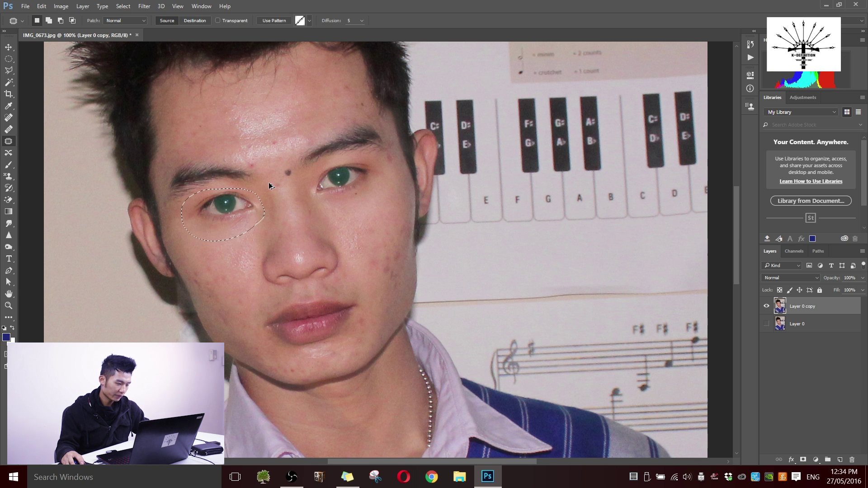
key("ctrl+d")
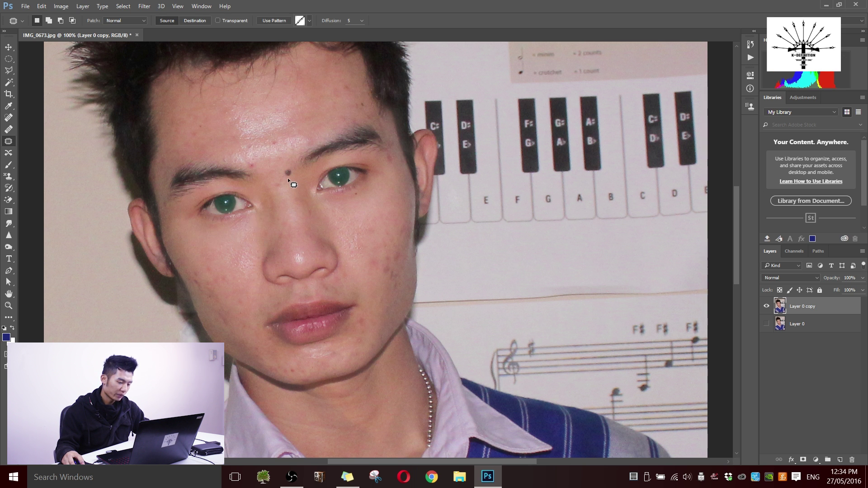
Step: Try patching the mole between the eyebrows with clear cheek skin using the Patch tool, and undo it
left_click_drag(292, 166, 296, 182)
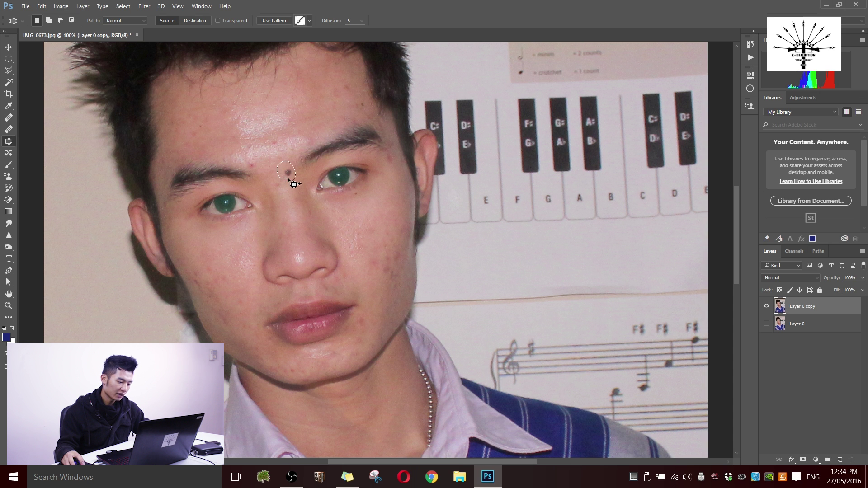
left_click_drag(349, 230, 362, 229)
key("ctrl+d")
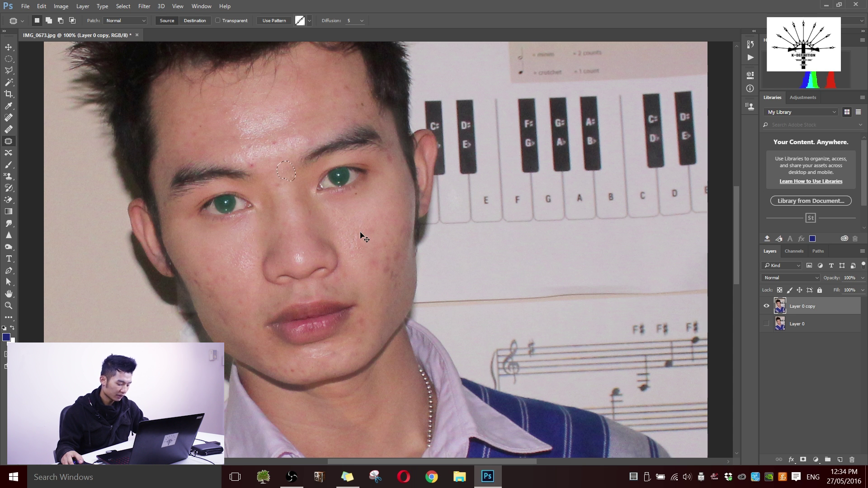
left_click_drag(282, 163, 293, 180)
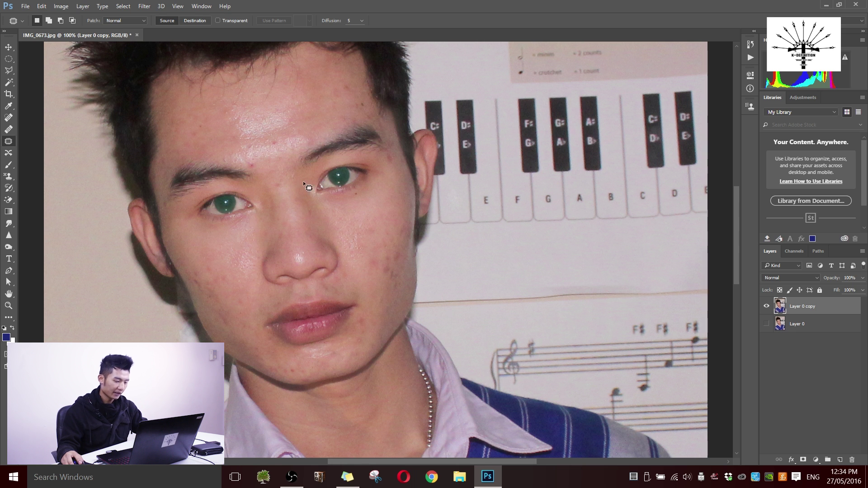
key("ctrl+alt+z")
key("ctrl+alt+z")
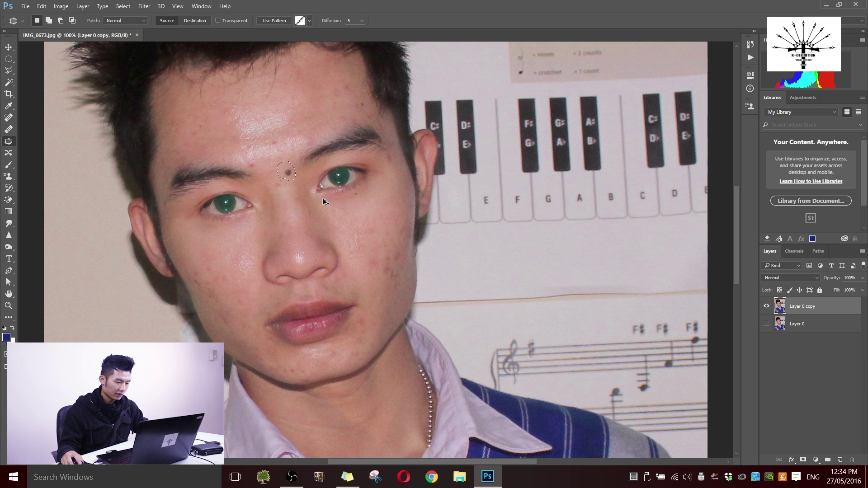
Step: Try moving one eye onto the mouth with the Content-Aware Move tool, and undo the move
left_click(10, 154)
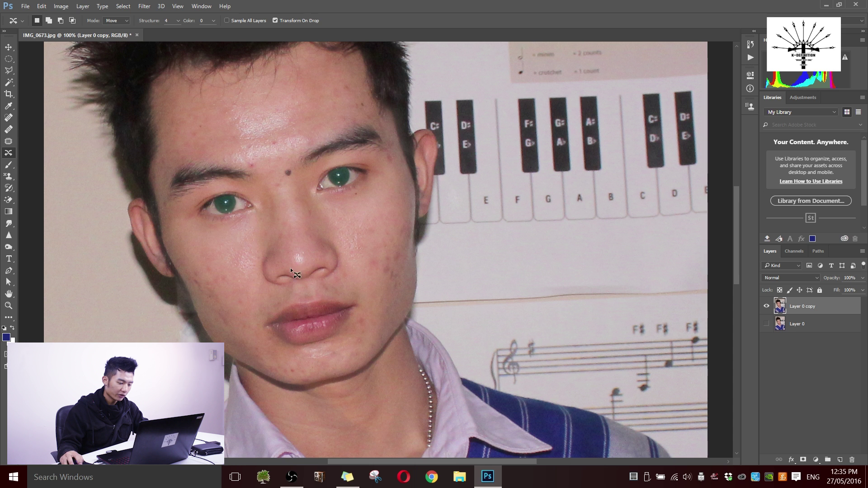
mouse_move(240, 231)
left_mouse_down()
mouse_move(203, 233)
mouse_move(186, 213)
mouse_move(193, 195)
mouse_move(252, 188)
mouse_move(268, 212)
mouse_move(220, 224)
mouse_move(241, 231)
left_mouse_up()
left_click_drag(222, 211, 314, 324)
left_click(352, 20)
key("ctrl+d")
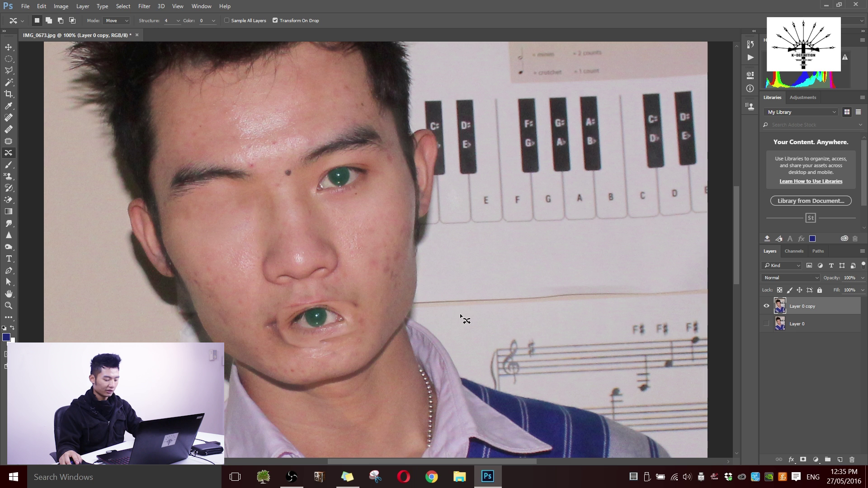
key("ctrl+z")
key("ctrl+alt+z")
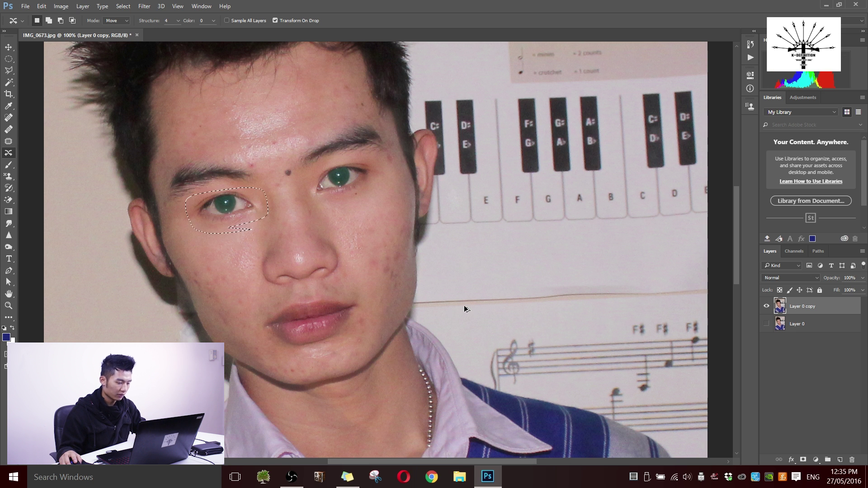
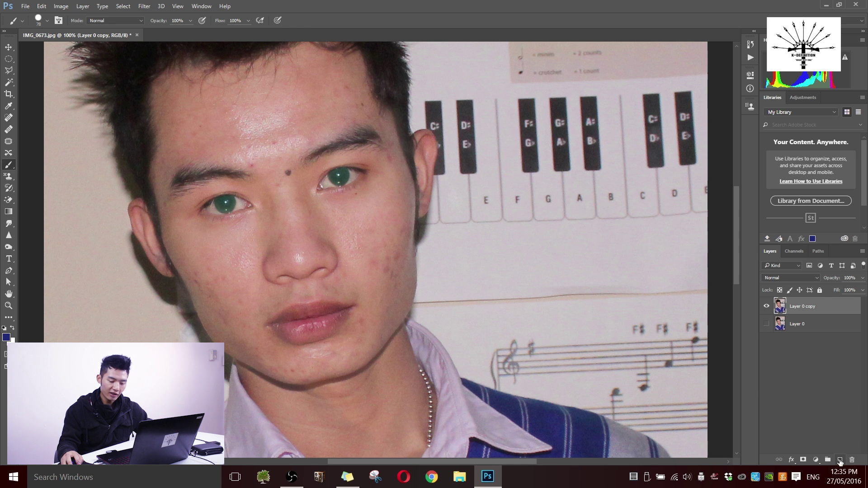
Step: Paint loose blue Brush strokes over the face on a new layer, and hide that layer
left_click(840, 461)
mouse_move(204, 178)
left_mouse_down()
mouse_move(309, 160)
mouse_move(272, 226)
mouse_move(270, 192)
mouse_move(285, 155)
mouse_move(355, 184)
mouse_move(389, 271)
left_mouse_up()
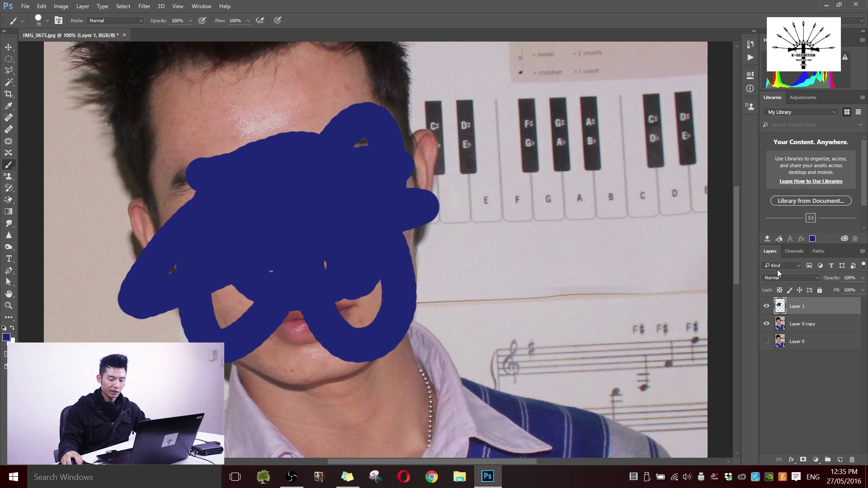
left_click(767, 307)
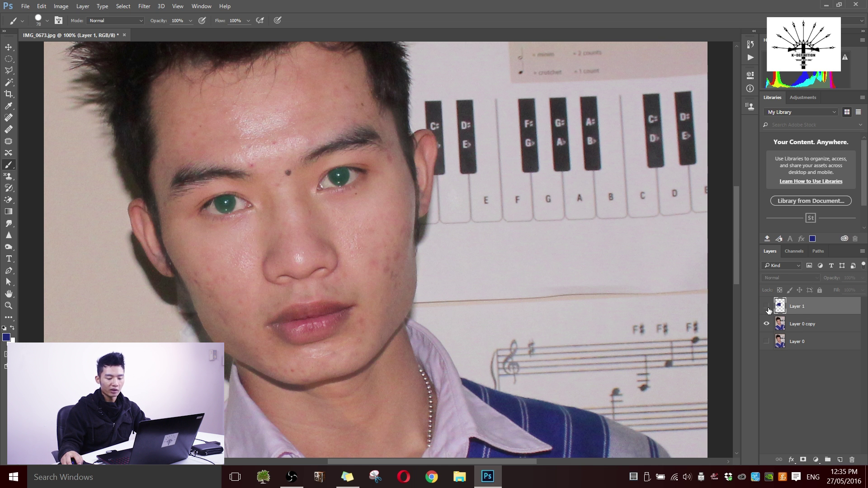
Step: Try painting blue directly on Layer 0 copy and removing it with the Magic Eraser, and undo both
left_click(782, 326)
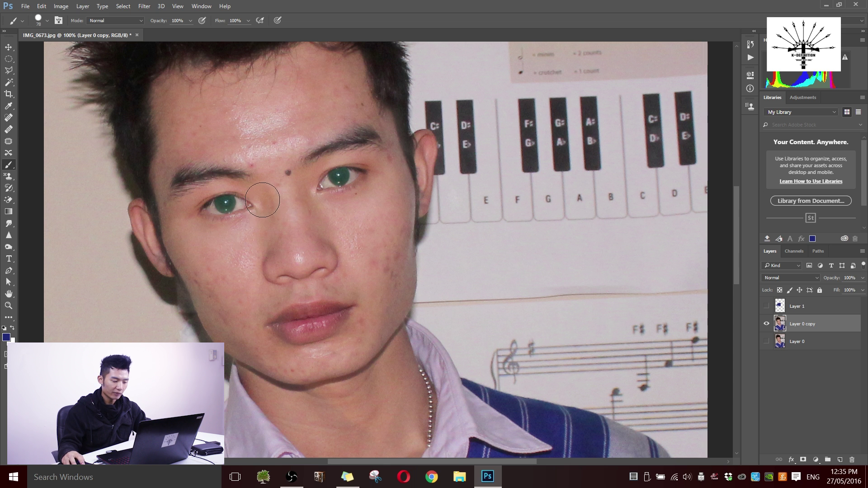
mouse_move(296, 260)
left_mouse_down()
mouse_move(303, 264)
mouse_move(389, 190)
mouse_move(253, 213)
mouse_move(430, 212)
left_mouse_up()
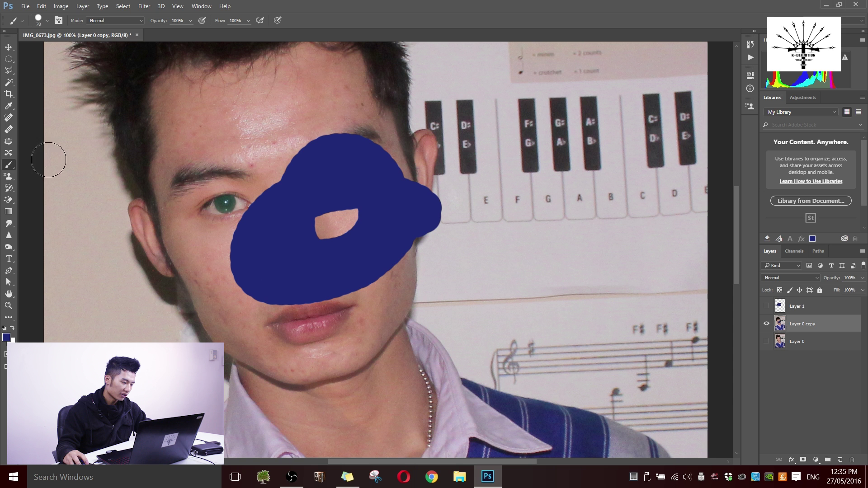
left_click(9, 199)
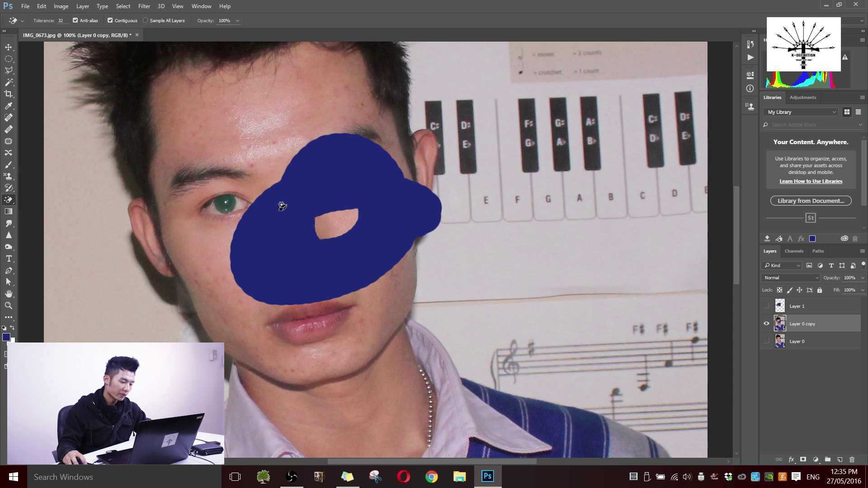
left_click(343, 176)
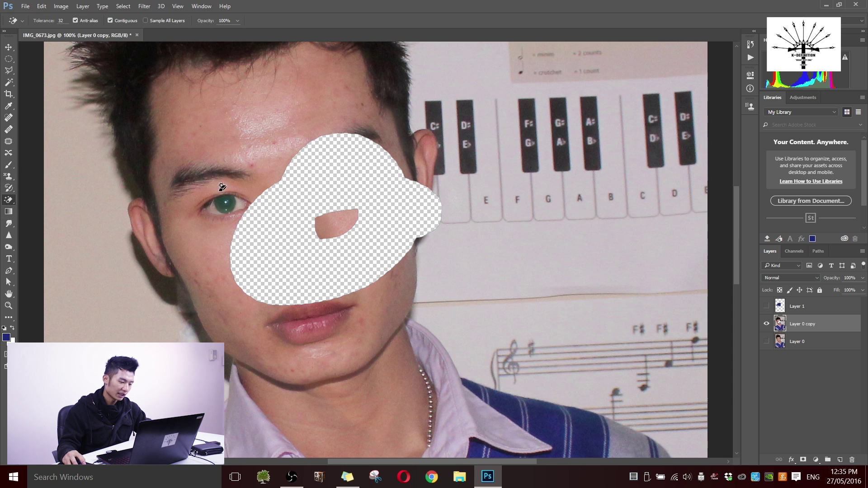
key("ctrl+z")
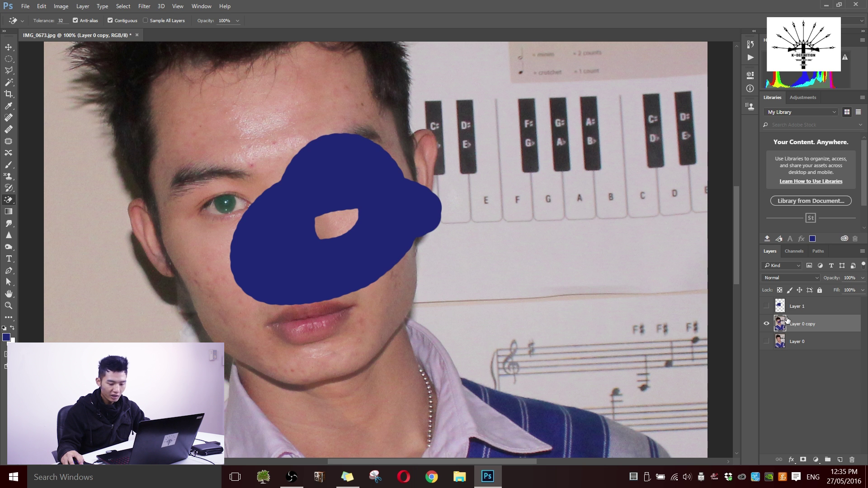
key("ctrl+z")
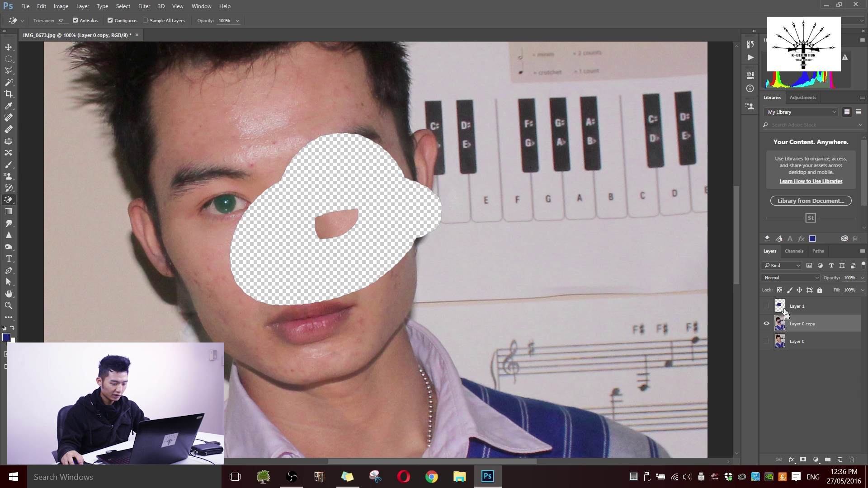
key("ctrl+alt+z")
key("ctrl+alt+z")
Step: Show Layer 1 and rub out parts of its blue paint over the face with the Eraser tool
left_click(782, 305)
left_click(767, 306)
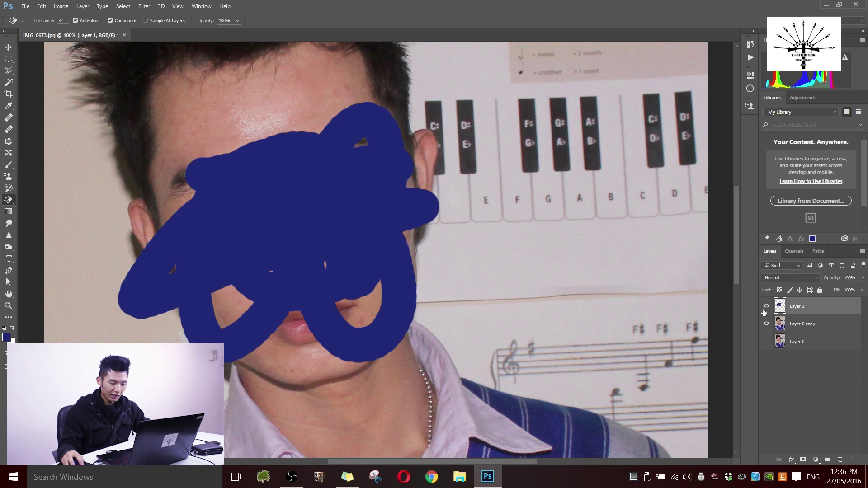
right_click(8, 200)
left_click(41, 200)
mouse_move(216, 246)
left_mouse_down()
mouse_move(224, 226)
mouse_move(433, 166)
mouse_move(362, 138)
mouse_move(244, 213)
mouse_move(407, 222)
mouse_move(271, 184)
mouse_move(187, 222)
mouse_move(263, 210)
mouse_move(298, 258)
mouse_move(259, 214)
left_mouse_up()
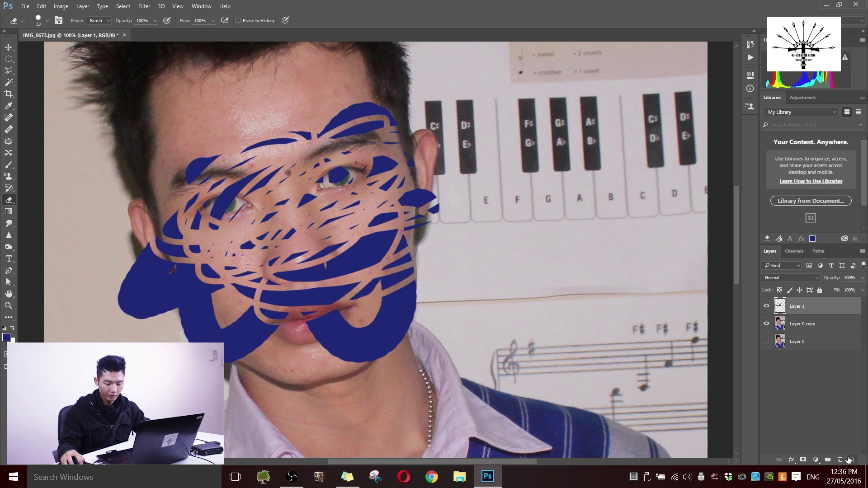
Step: Clear all the remaining blue paint from Layer 1 and remove the selection
key("ctrl+a")
key("Delete")
key("ctrl+d")
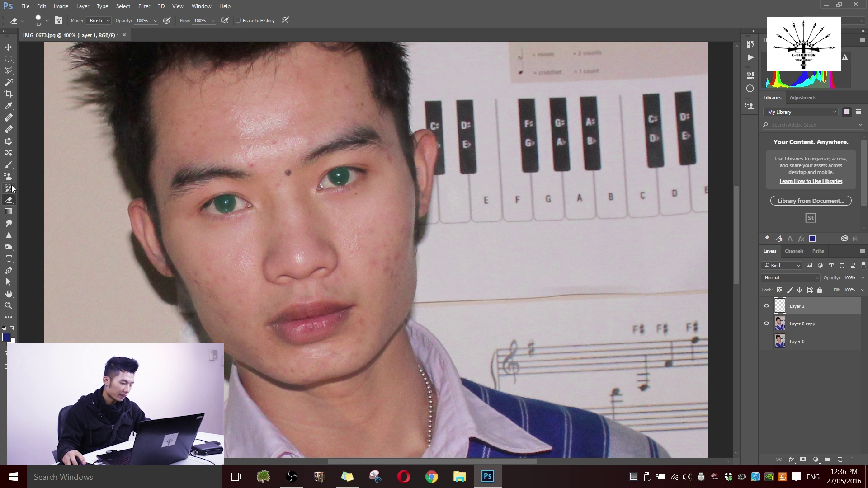
Step: Switch to the Pencil tool, try a dab on Layer 1 and undo it, and reduce the pencil size
left_click(8, 165)
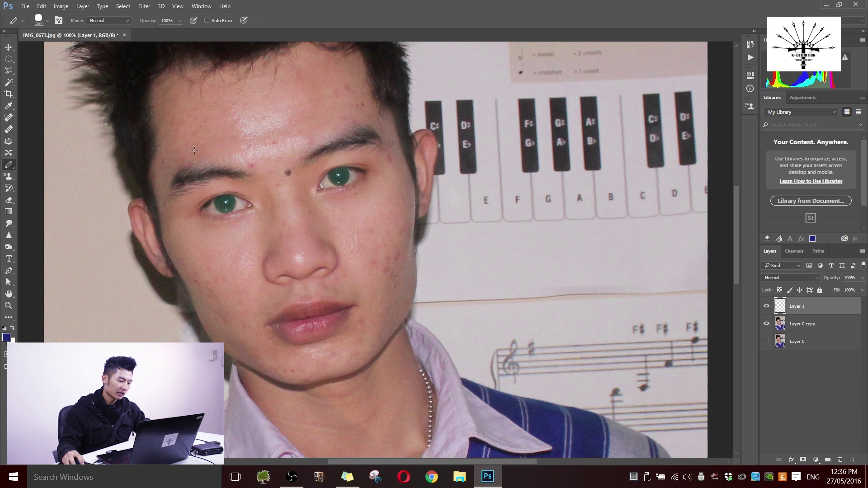
left_click(304, 134)
key("ctrl+z")
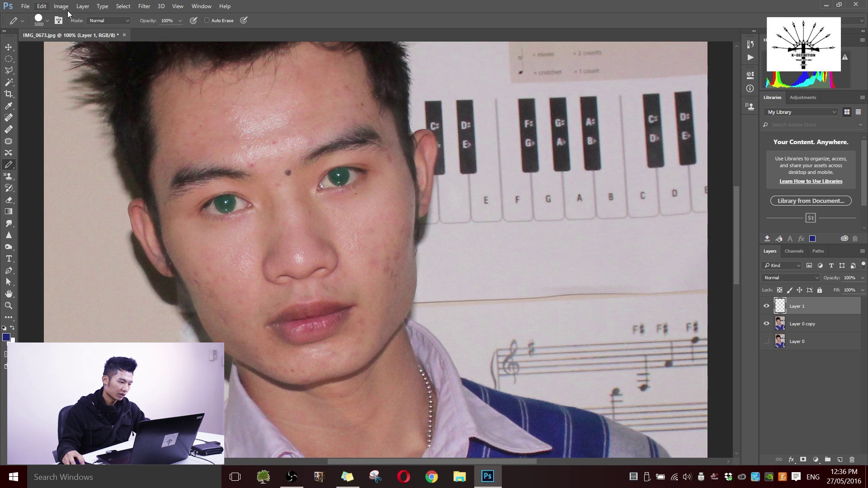
left_click(46, 21)
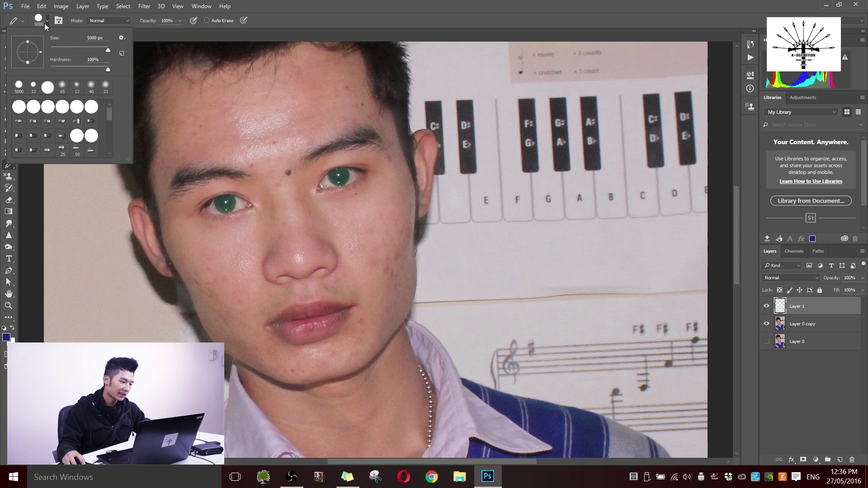
left_click_drag(107, 47, 99, 52)
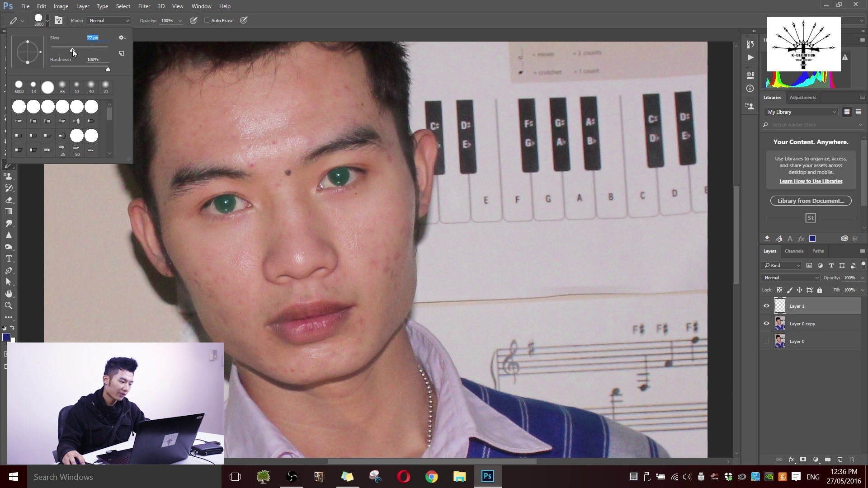
key("Return")
Step: Try four blue Pencil strokes across the brow, nose and cheek on Layer 1, and undo them all
mouse_move(233, 171)
left_mouse_down()
mouse_move(275, 142)
mouse_move(315, 168)
left_mouse_up()
left_click_drag(270, 196, 301, 231)
left_click_drag(375, 244, 407, 251)
left_click_drag(326, 277, 348, 237)
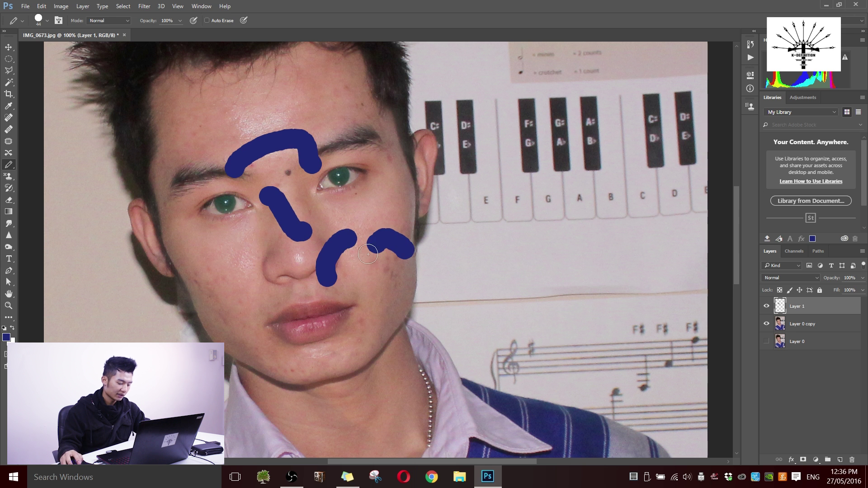
key("ctrl+alt+z")
key("ctrl+alt+z")
key("ctrl+alt+z")
key("ctrl+alt+z")
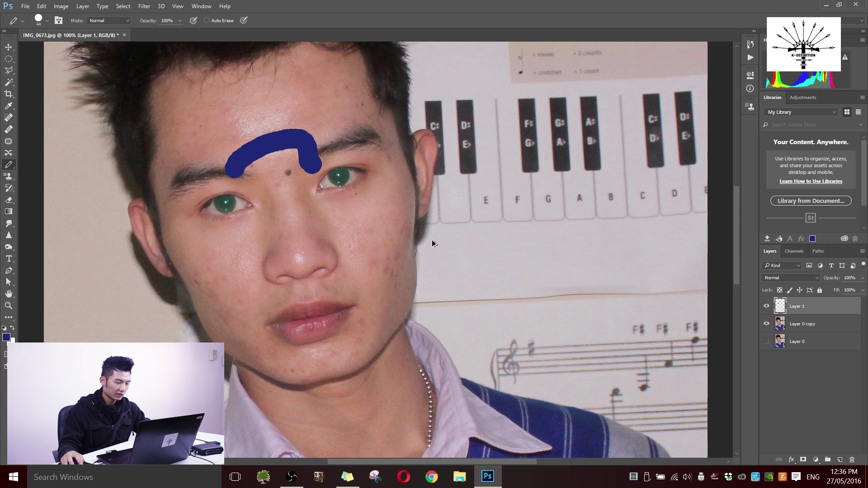
Step: Switch from the Pencil tool back to the Brush tool
right_click(8, 165)
left_click(41, 164)
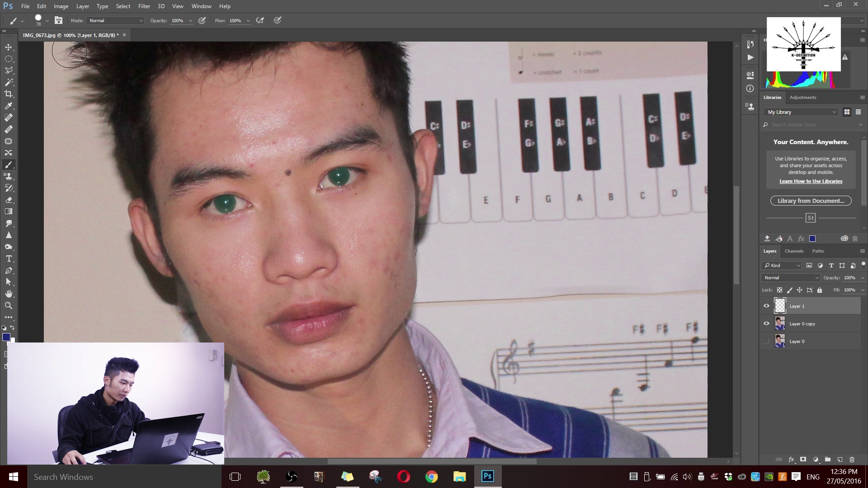
Step: Set the Brush to a soft round 51 px tip and paint a short blue stroke across the forehead on Layer 1
left_click(46, 21)
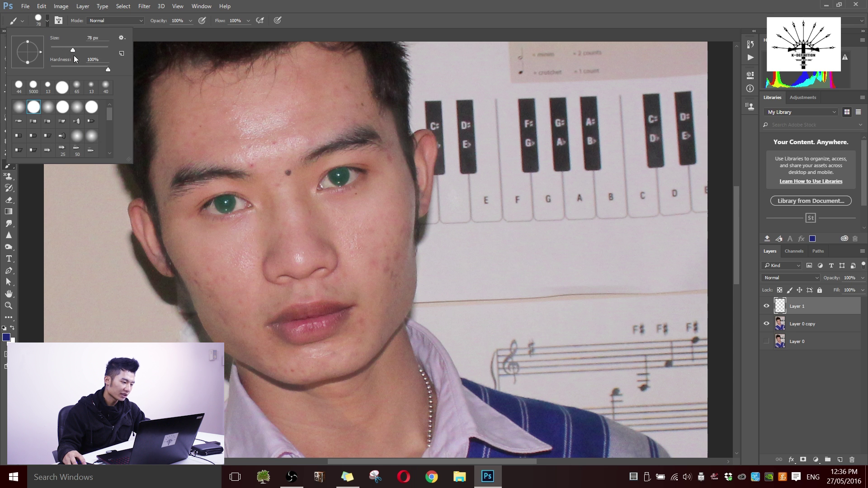
left_click_drag(81, 52, 65, 49)
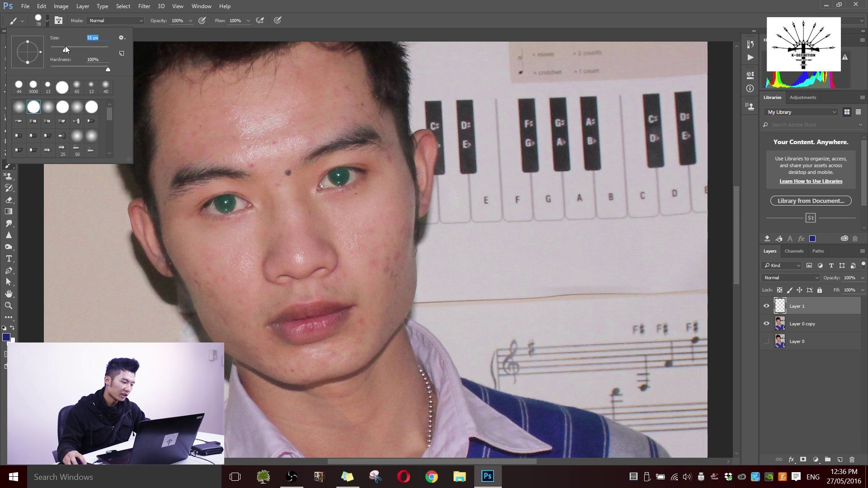
left_click(18, 109)
mouse_move(251, 143)
left_mouse_down()
mouse_move(317, 131)
mouse_move(263, 130)
left_mouse_up()
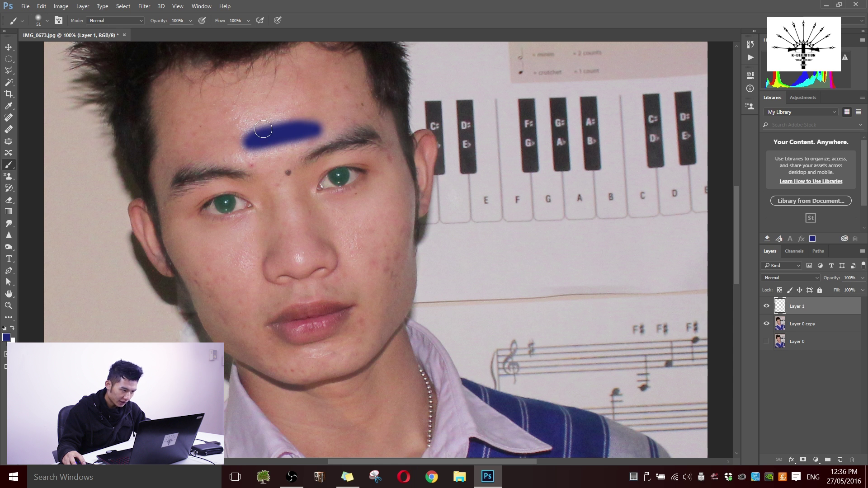
Step: Paint a blue stroke across both eyes with the hard round brush tip, and delete Layer 1
left_click(45, 19)
left_click(35, 107)
mouse_move(250, 192)
left_mouse_down()
mouse_move(362, 176)
mouse_move(283, 172)
left_mouse_up()
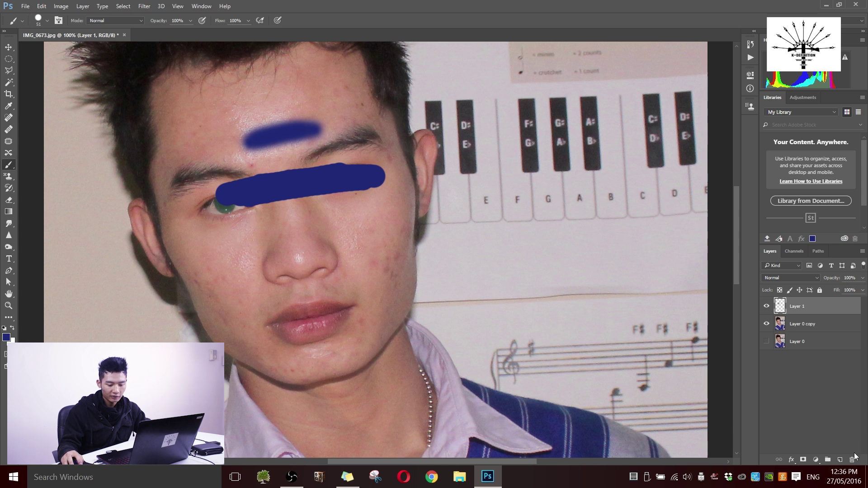
left_click_drag(850, 460, 852, 460)
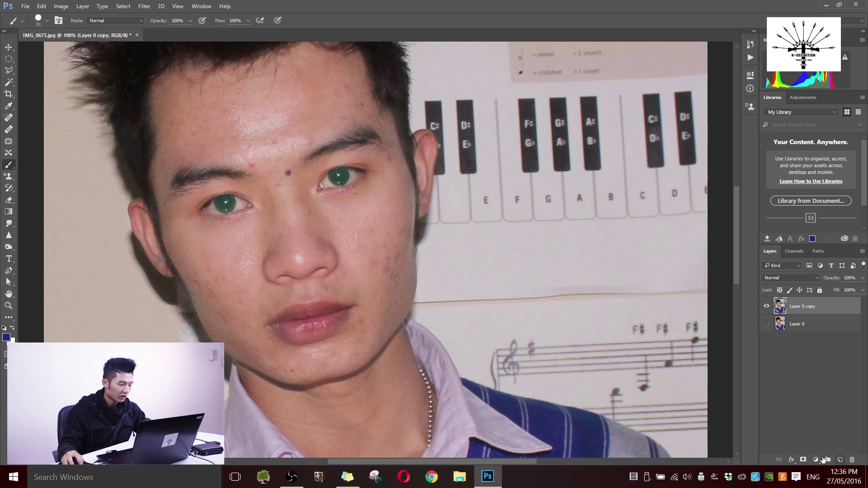
Step: With the Clone Stamp tool, copy the mole beside the mouth and, using an enlarged brush, a green eye onto the cheek beneath each eye
right_click(7, 179)
left_click(27, 178)
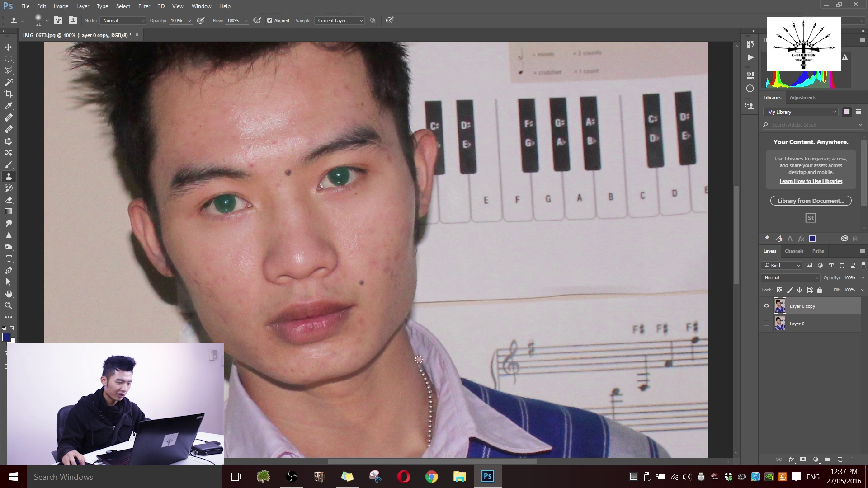
left_click(47, 20)
left_click(54, 51)
key("Return")
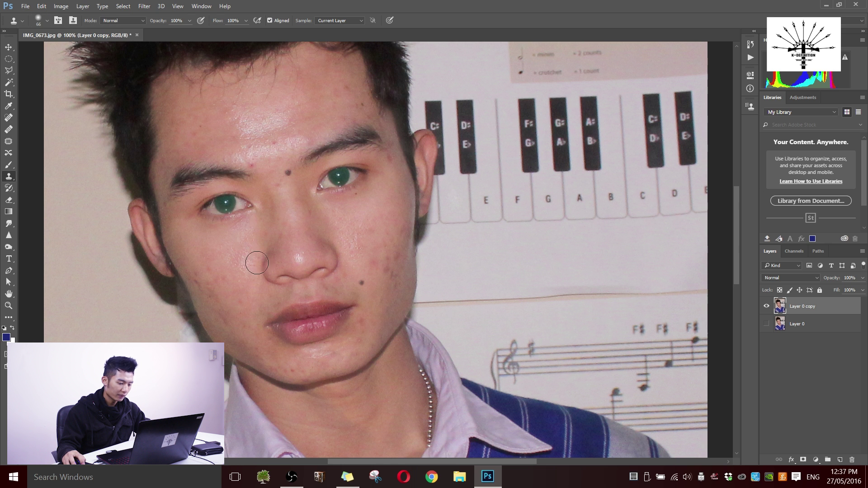
left_click(233, 242)
left_click(349, 215)
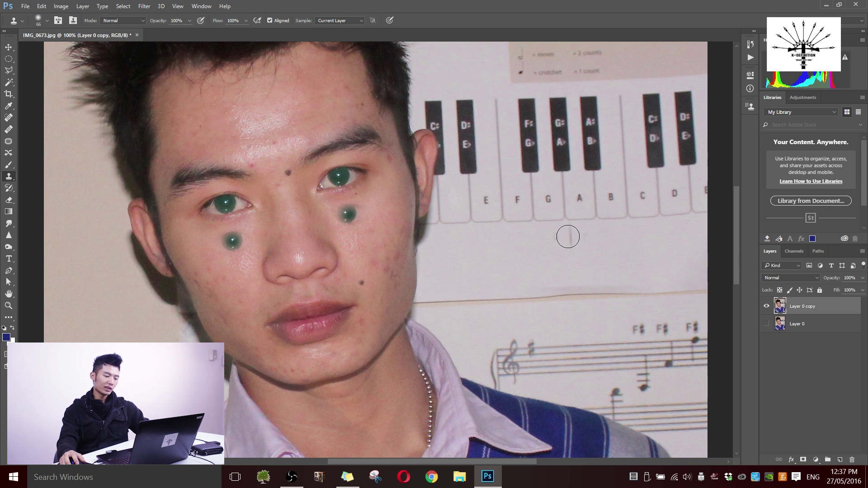
Step: Undo the cloned mole and eyes, and delete the restored Layer 1 with its blue strokes again
key("ctrl+z")
key("ctrl+z")
key("ctrl+alt+z")
key("ctrl+alt+z")
key("ctrl+alt+z")
key("ctrl+shift+alt+n")
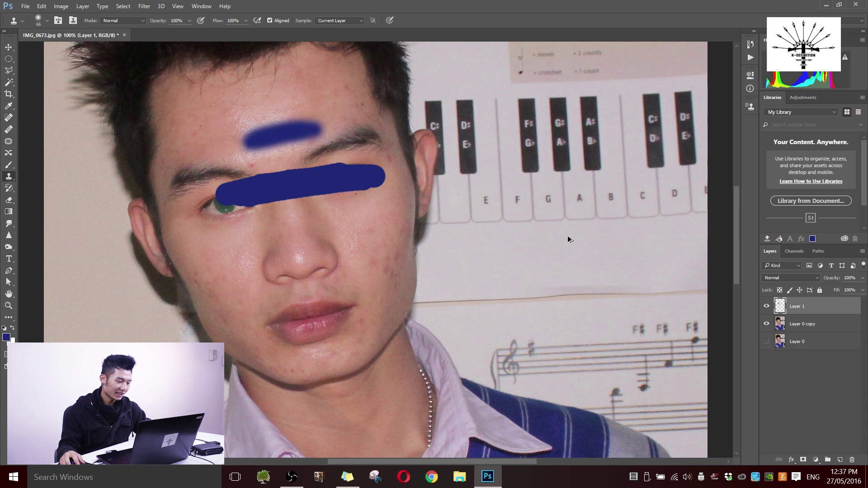
key("ctrl+alt+z")
key("ctrl+alt+z")
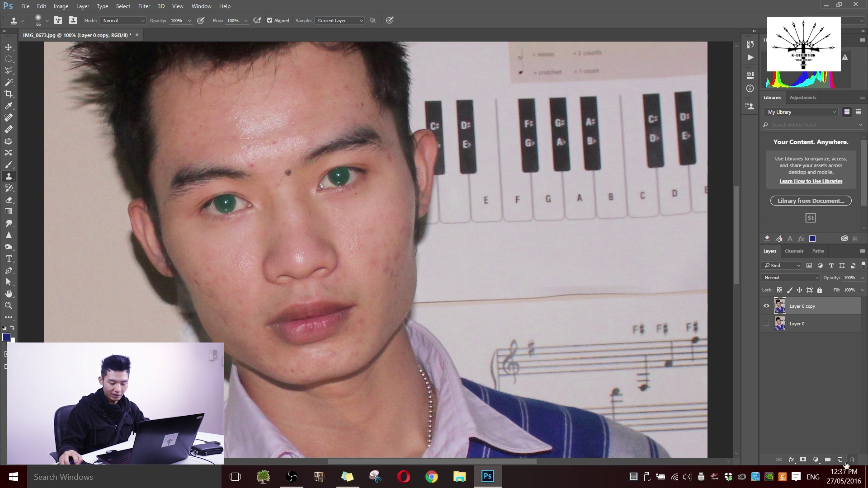
Step: Paint the yellow pattern over both eyes and in loops across the brows and nose on a new Layer 1 with the Pattern Stamp tool
right_click(10, 178)
left_click(55, 188)
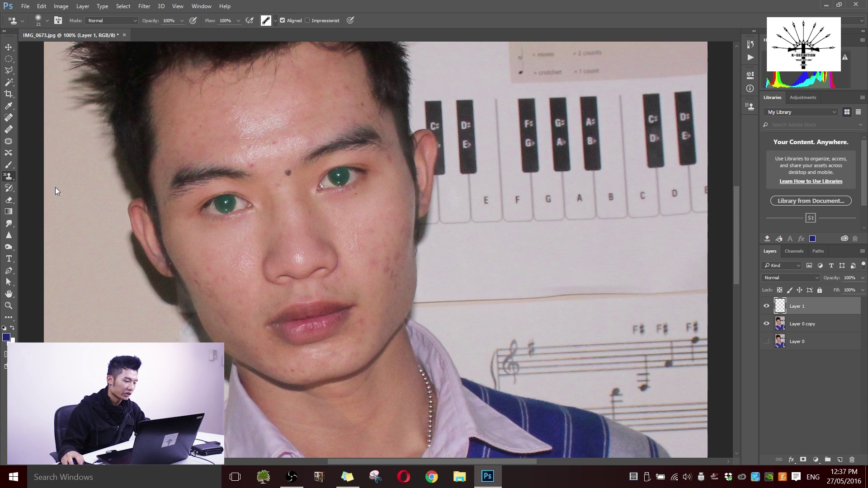
left_click(275, 22)
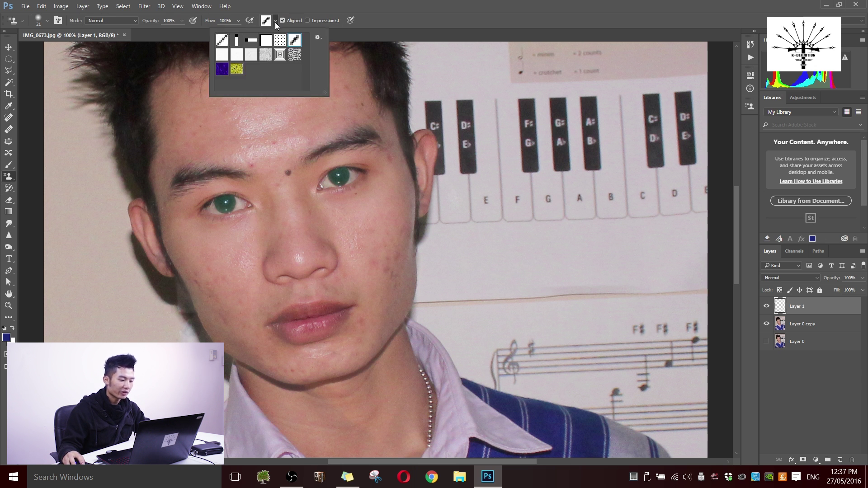
left_click(236, 71)
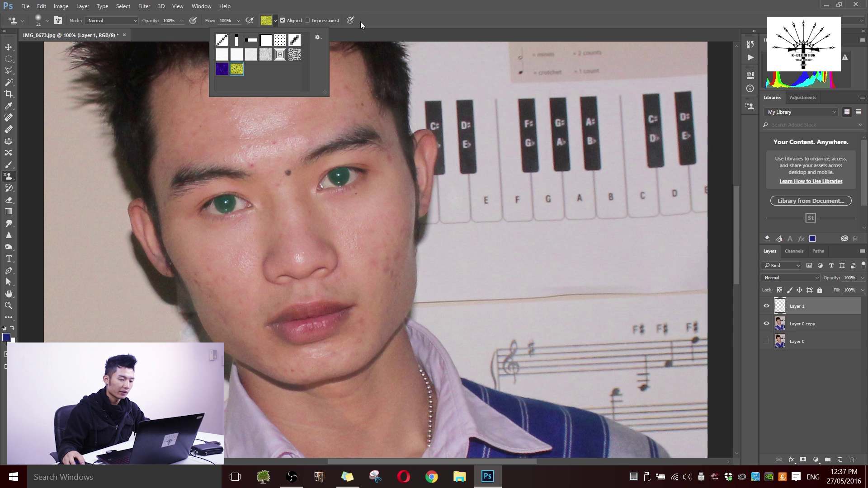
key("Return")
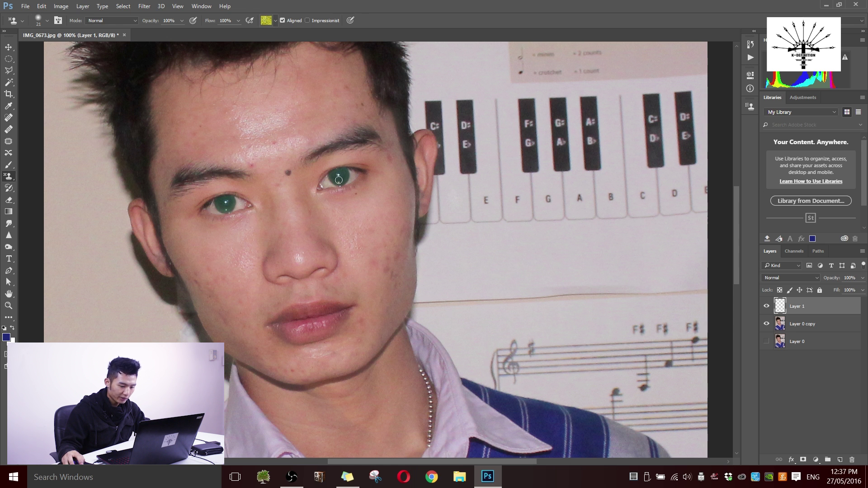
left_click_drag(338, 183, 345, 171)
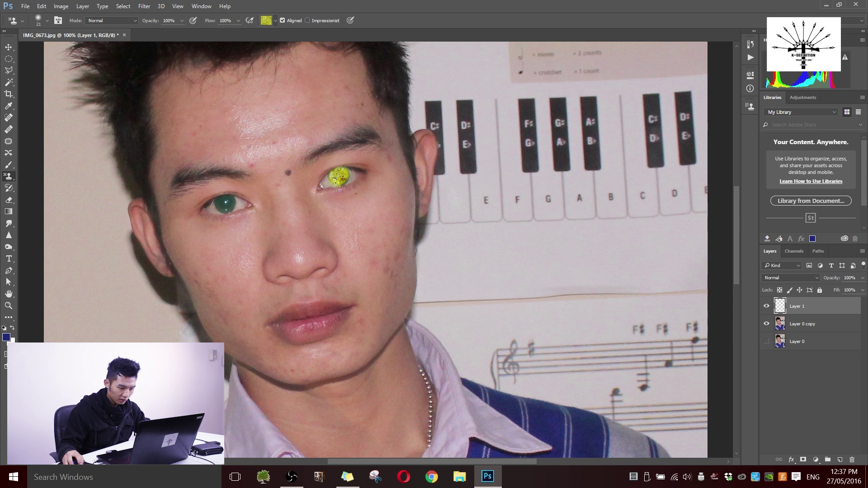
mouse_move(222, 210)
left_mouse_down()
mouse_move(228, 198)
mouse_move(213, 204)
mouse_move(339, 187)
mouse_move(312, 299)
mouse_move(339, 253)
left_mouse_up()
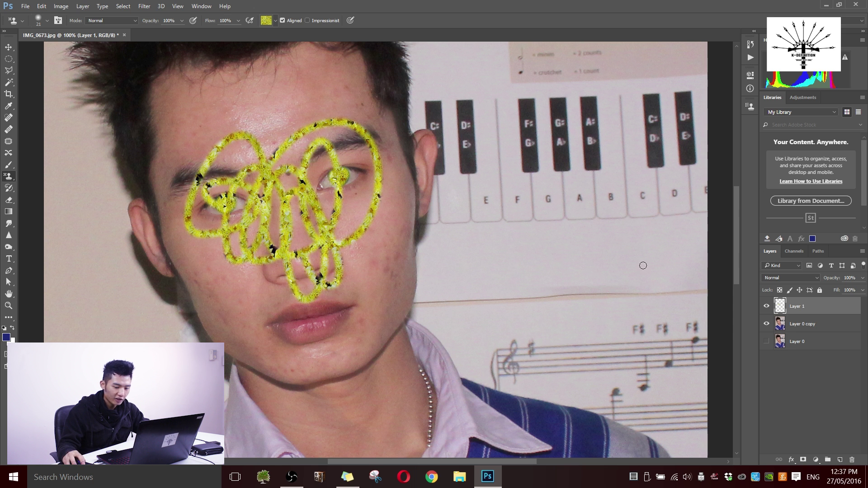
Step: Hide and show Layer 1 to compare the face with and without the yellow pattern, and delete the layer
left_click(781, 328)
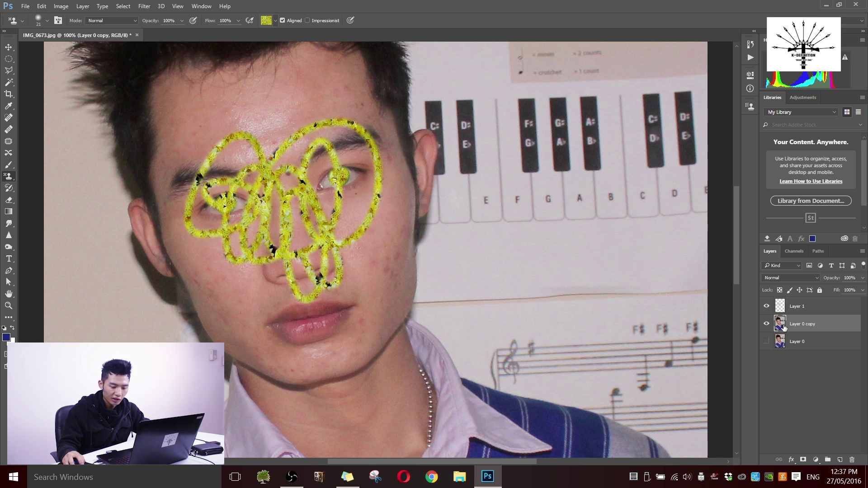
left_click(783, 310)
left_click(767, 307)
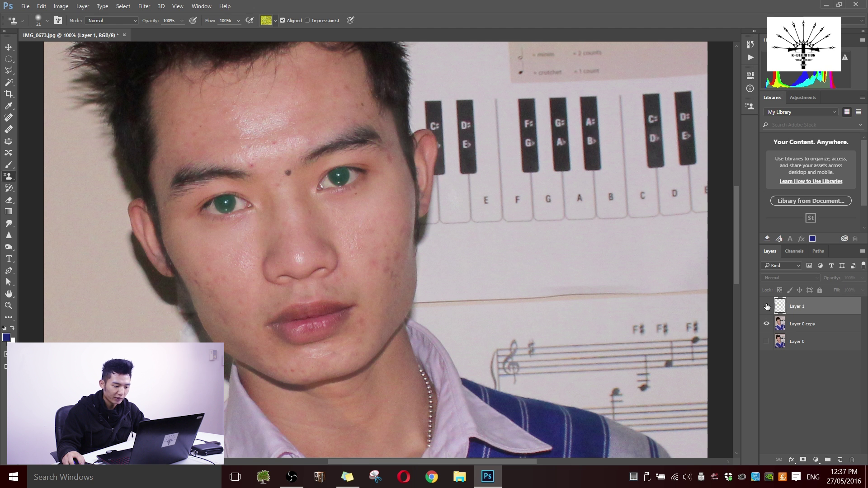
left_click(779, 326)
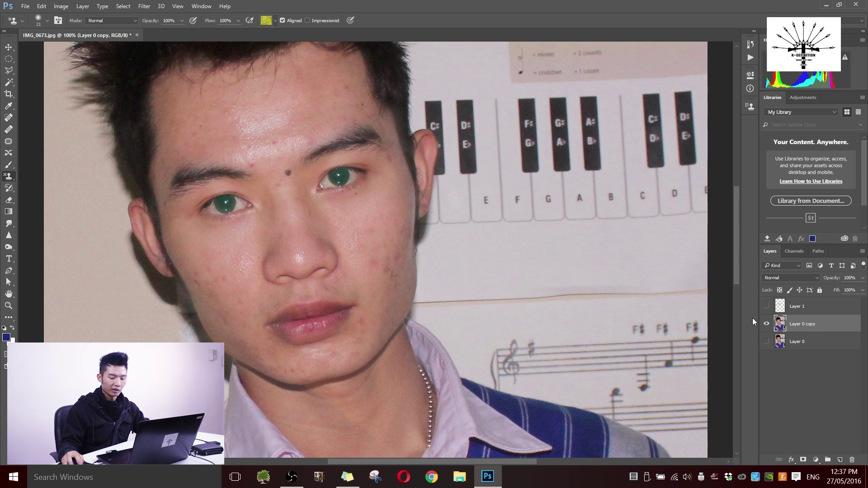
left_click(777, 309)
left_click(767, 306)
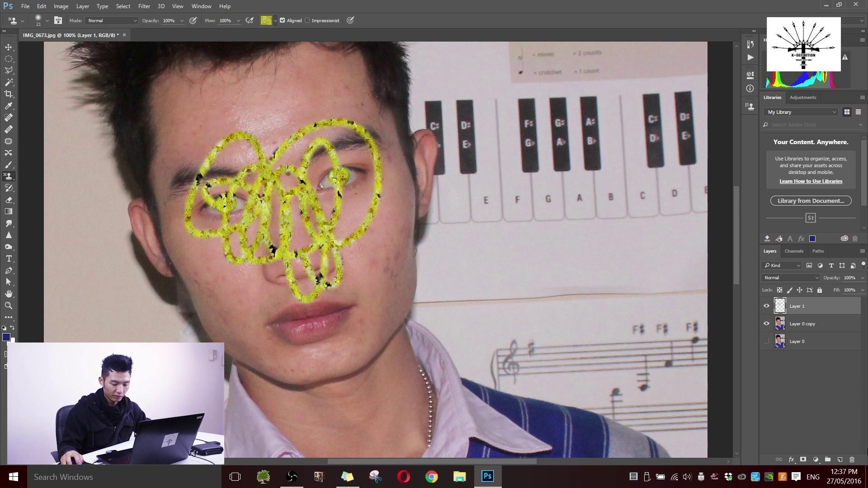
left_click(854, 460)
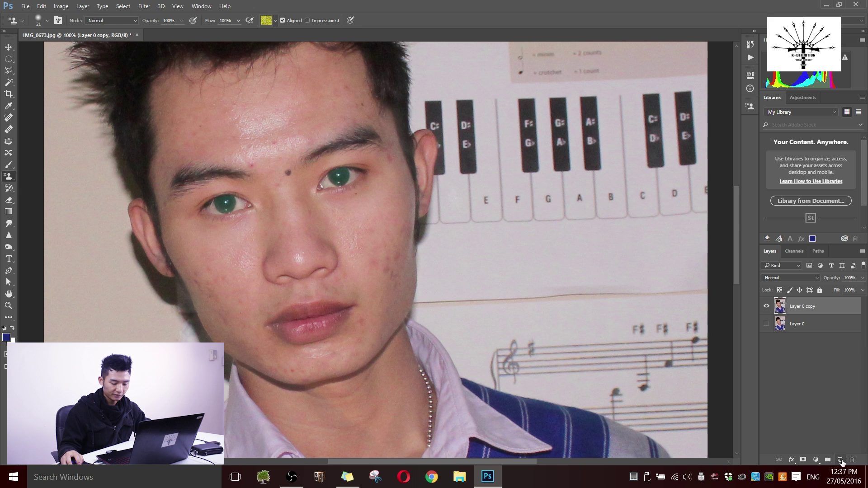
Step: Stamp the pattern over one green eye on Layer 0 copy and paint the original eye back with the History Brush
left_click(9, 188)
right_click(9, 188)
left_click(59, 191)
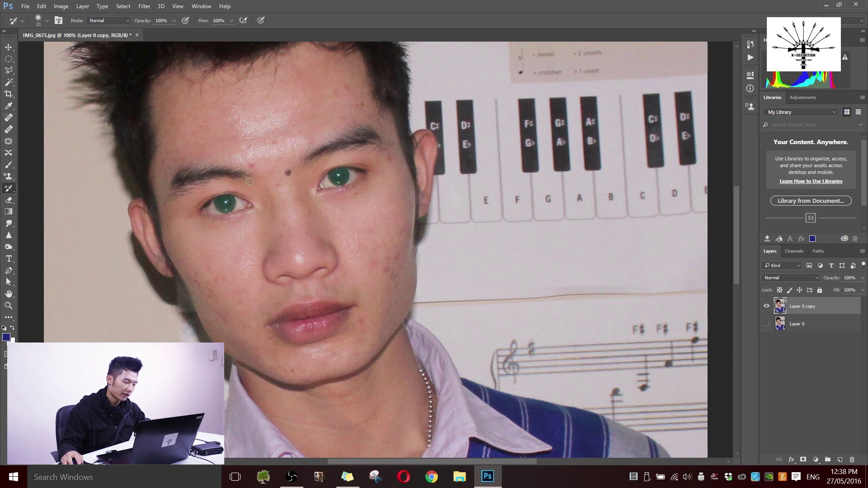
left_click(11, 178)
left_click_drag(213, 203, 227, 210)
left_click(9, 188)
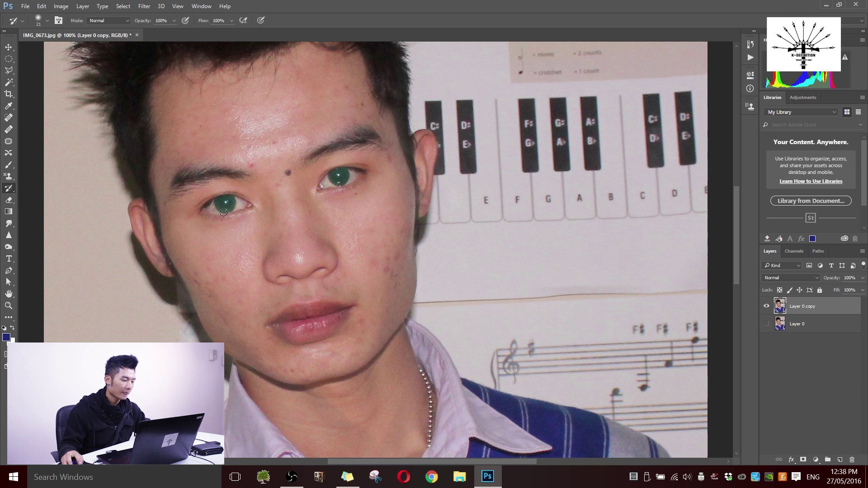
Step: Try the Art History Brush with the Tight Short style over the forehead and cheeks, and undo the strokes
right_click(10, 190)
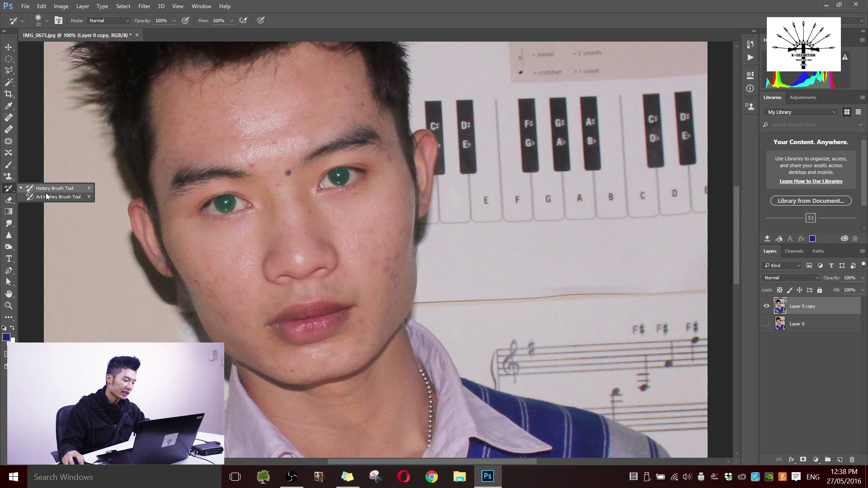
left_click(58, 197)
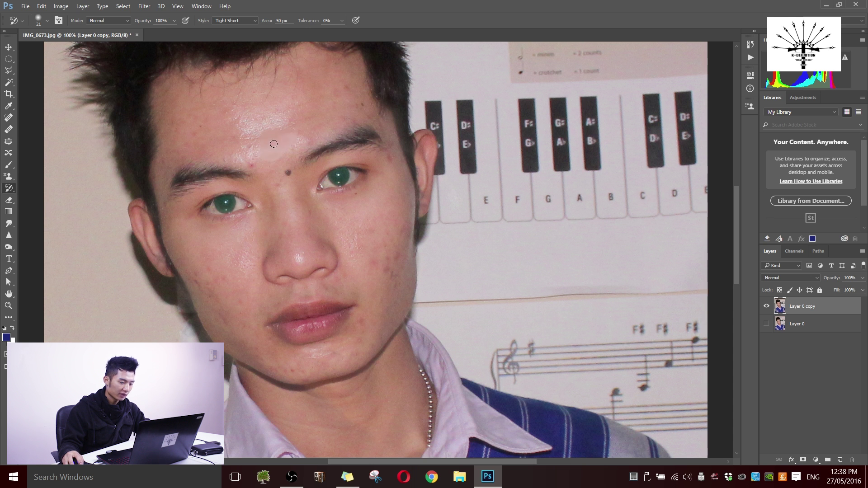
mouse_move(263, 139)
left_mouse_down()
mouse_move(230, 137)
mouse_move(286, 128)
mouse_move(287, 115)
mouse_move(192, 125)
mouse_move(310, 102)
left_mouse_up()
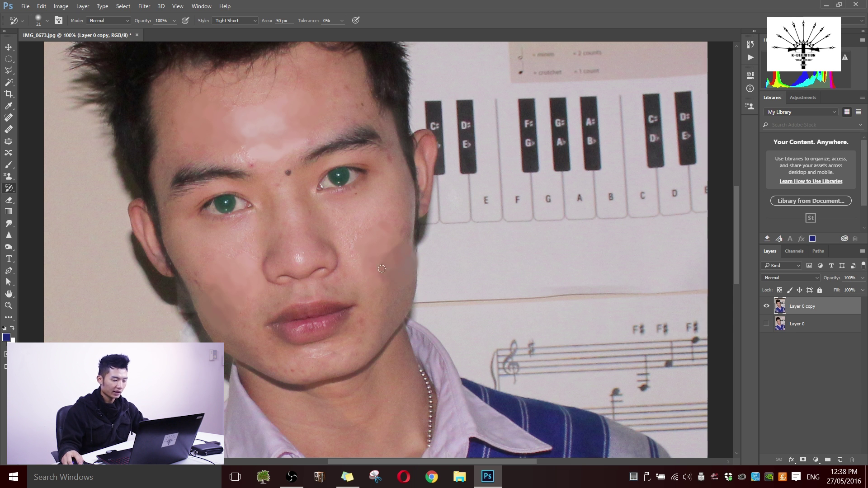
key("ctrl+alt+z")
key("ctrl+alt+z")
key("ctrl+alt+z")
key("ctrl+alt+z")
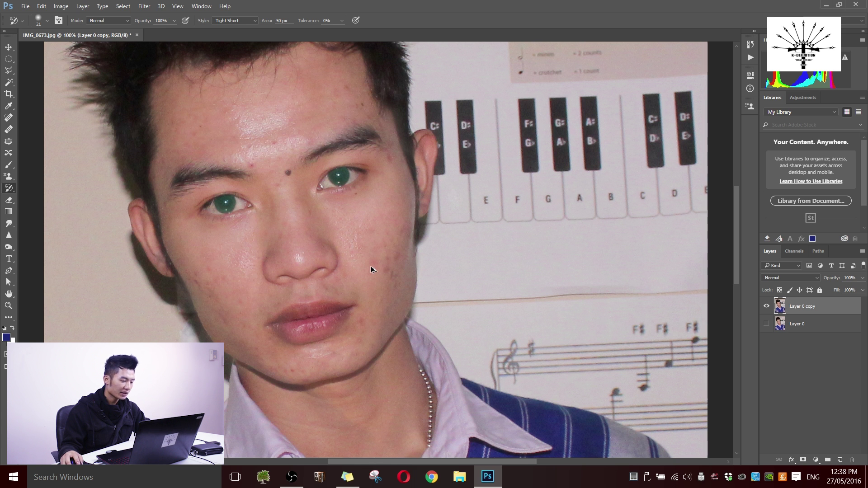
Step: Add a new layer above Layer 0 copy and paint a thick blue Brush stroke back and forth across the eye area
left_click(15, 199)
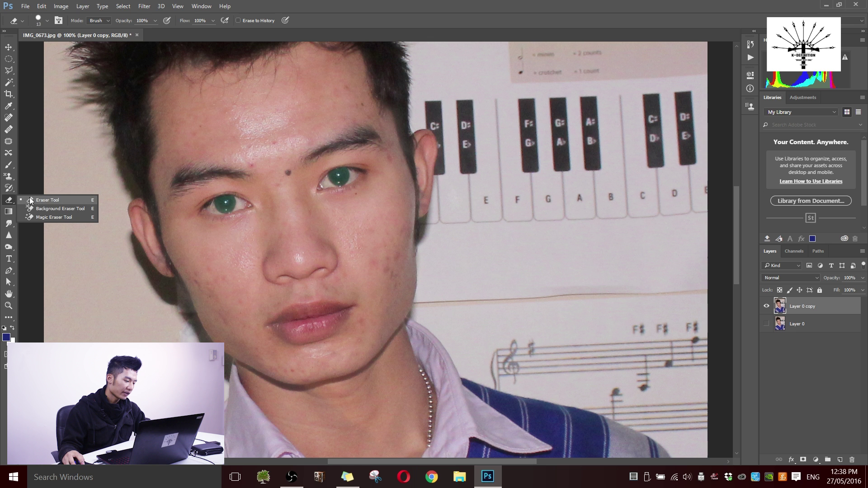
left_click(34, 199)
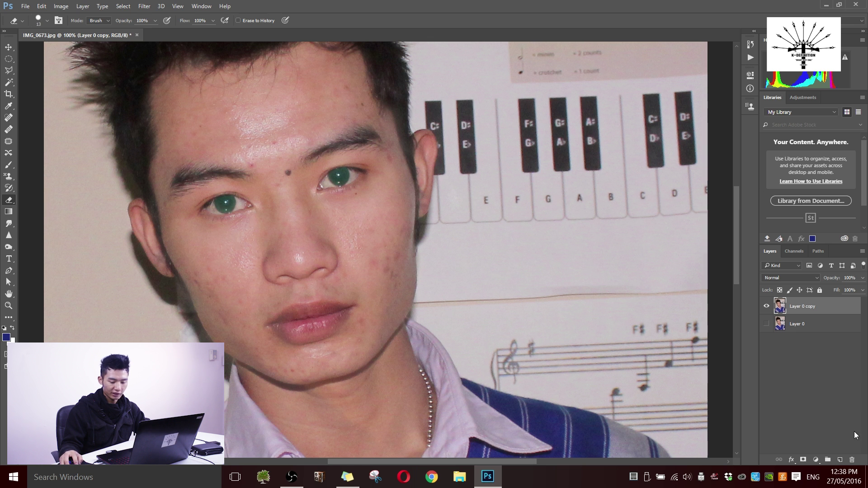
left_click(840, 461)
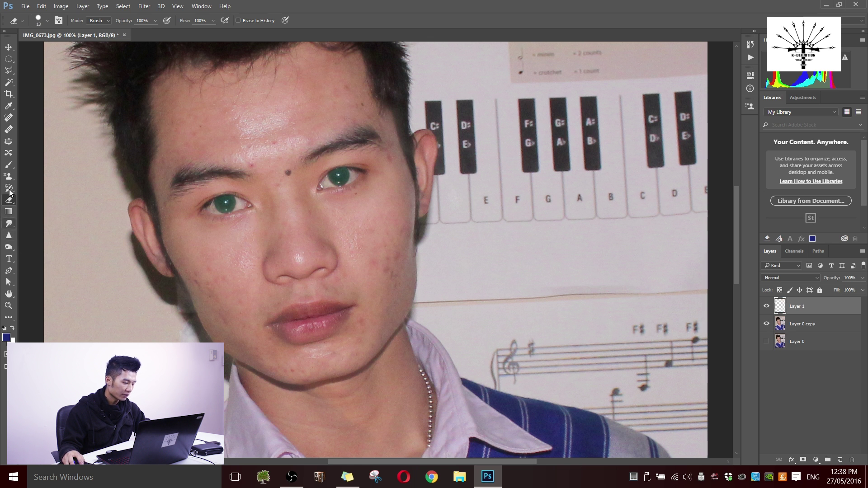
left_click(9, 165)
mouse_move(178, 159)
left_mouse_down()
mouse_move(193, 207)
mouse_move(248, 212)
left_mouse_up()
Step: Enlarge the Eraser to 47 px and erase all the blue paint from Layer 1
left_click(8, 199)
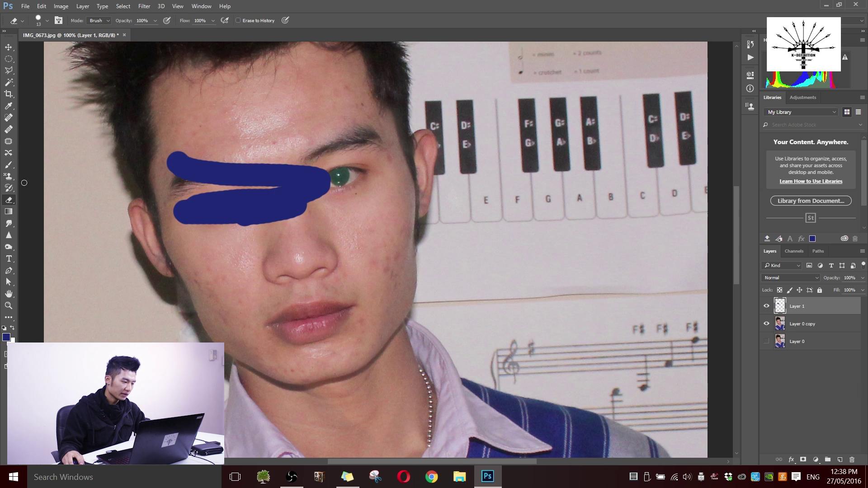
left_click(47, 21)
left_click_drag(56, 49, 63, 49)
left_click(233, 10)
left_click(258, 184)
mouse_move(313, 175)
left_mouse_down()
mouse_move(360, 211)
mouse_move(206, 218)
mouse_move(271, 200)
mouse_move(201, 207)
mouse_move(279, 175)
mouse_move(200, 159)
left_mouse_up()
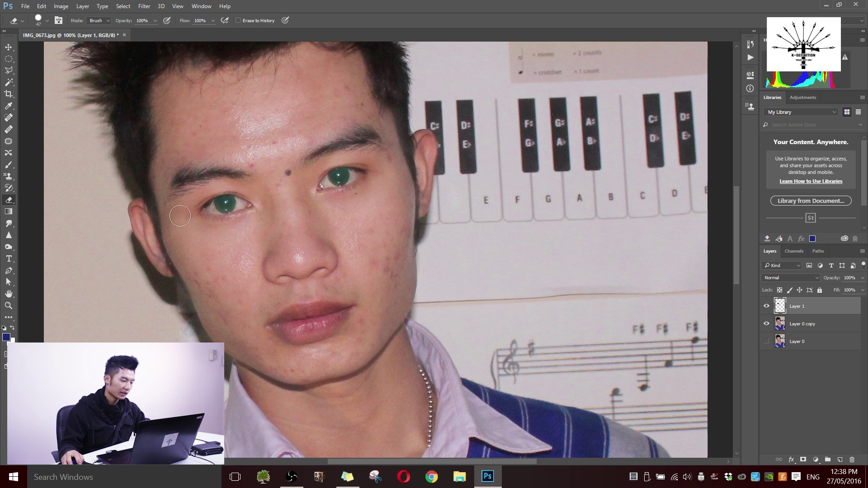
Step: Hide Layer 1 and erase the wall beside the face on Layer 0 copy with the Background Eraser
right_click(7, 205)
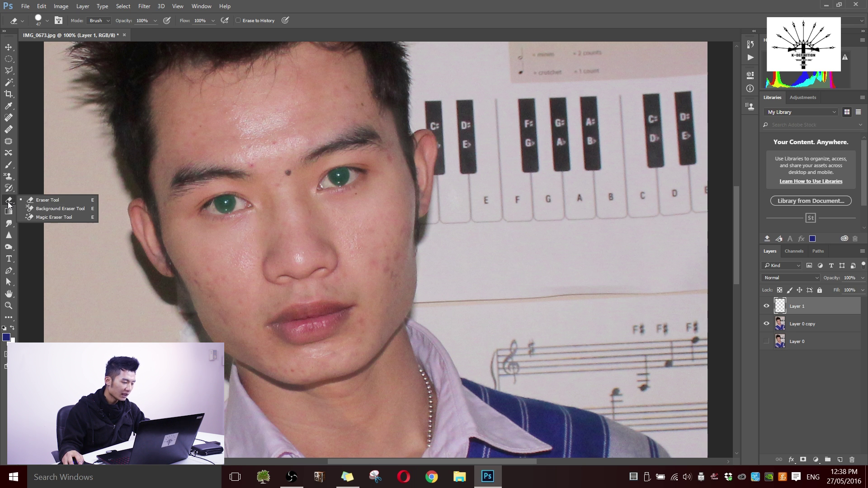
left_click(55, 208)
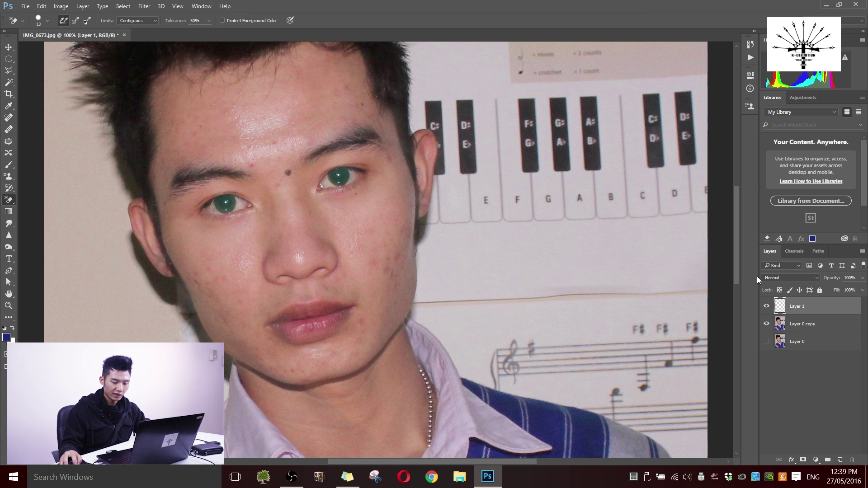
left_click(784, 325)
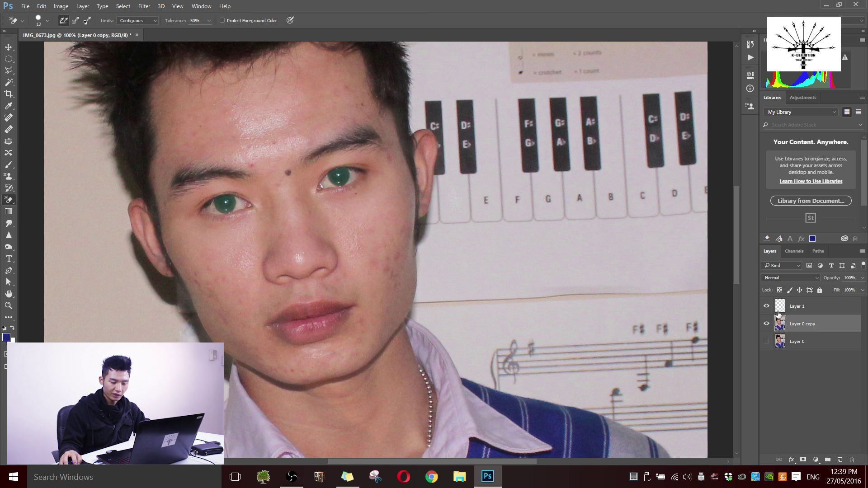
left_click(767, 307)
mouse_move(103, 268)
left_mouse_down()
mouse_move(95, 320)
mouse_move(81, 259)
mouse_move(81, 273)
mouse_move(98, 277)
mouse_move(99, 292)
mouse_move(83, 294)
mouse_move(142, 340)
mouse_move(85, 281)
mouse_move(101, 254)
left_mouse_up()
key("ctrl+minus")
Step: Sample the white poster as the foreground colour and erase it from Layer 0 copy with the Magic Eraser at tolerance 32
right_click(9, 199)
left_click(44, 217)
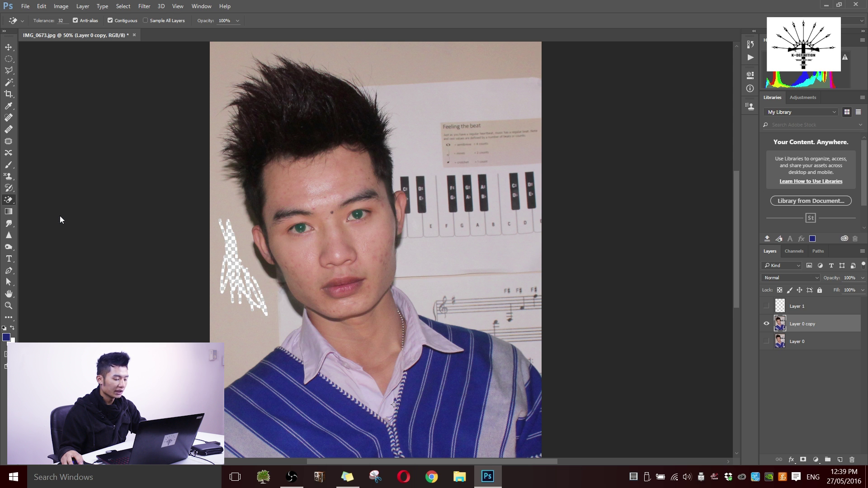
left_click(6, 339)
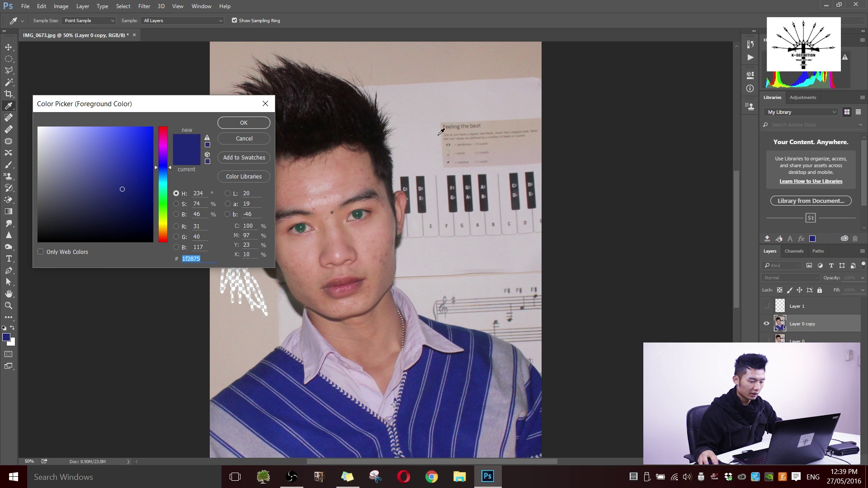
left_click(452, 93)
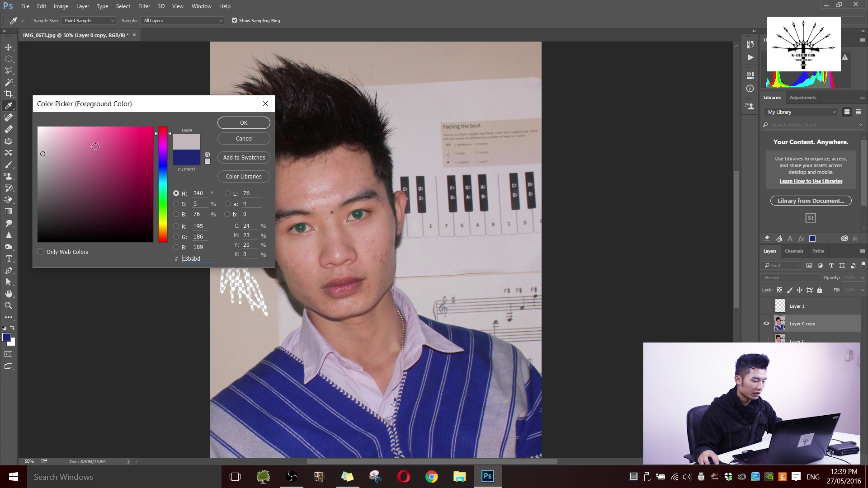
left_click(244, 123)
left_click(427, 94)
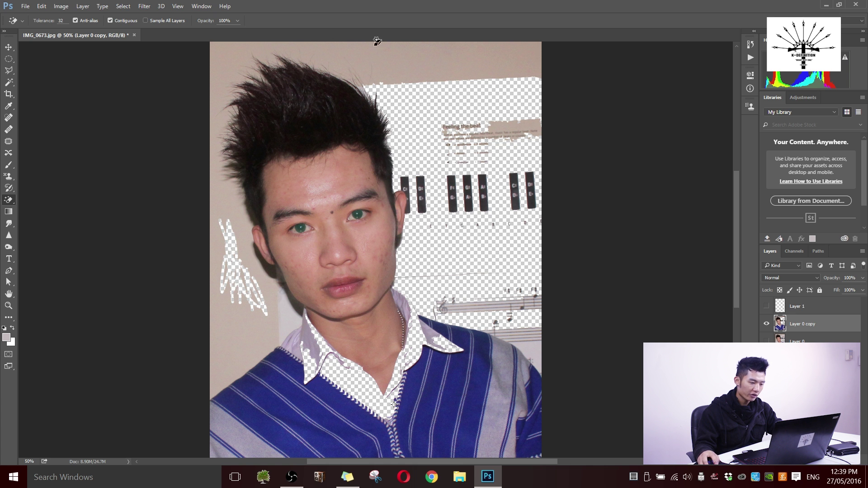
Step: Sample the beige wall as the foreground colour and remove the wall around the hair with the Magic Eraser
left_click(4, 337)
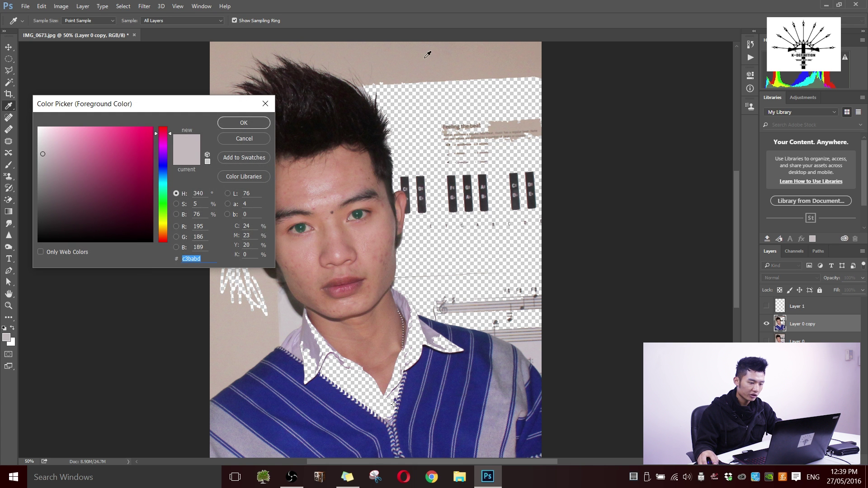
left_click(407, 56)
left_click(244, 123)
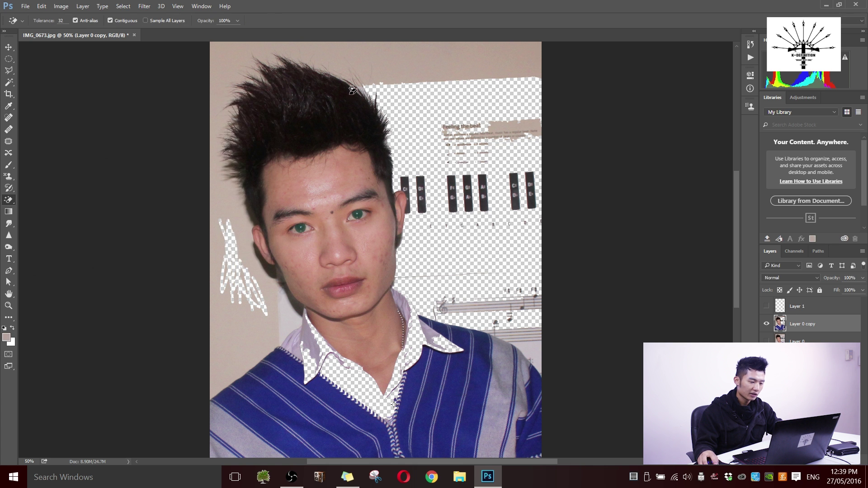
left_click(396, 61)
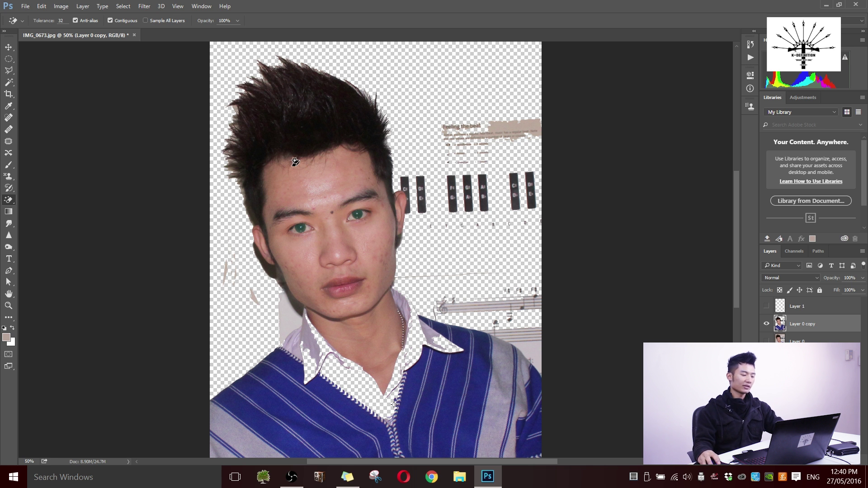
Step: Undo the Magic Eraser and Background Eraser edits on Layer 0 copy and the hiding of Layer 1
key("ctrl+z")
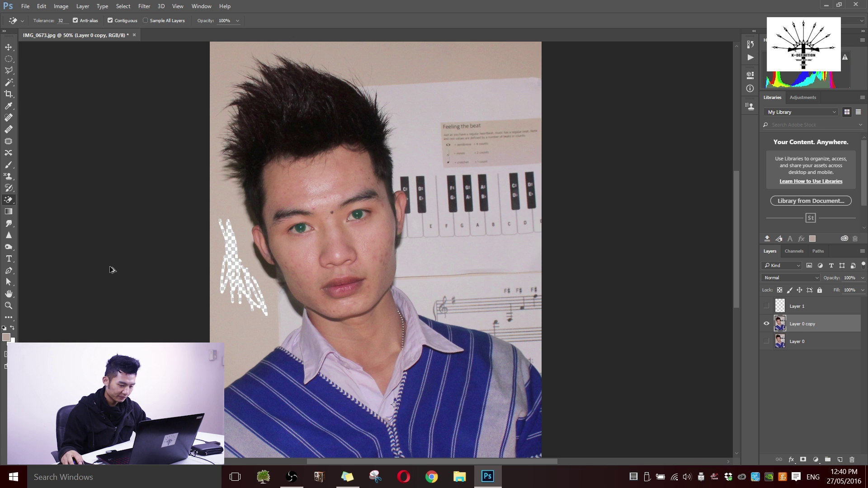
key("alt+ctrl+z")
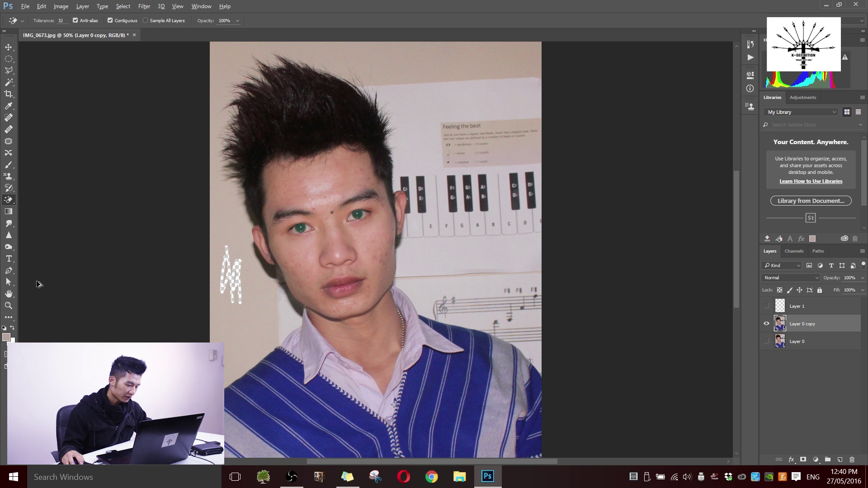
key("alt+ctrl+z")
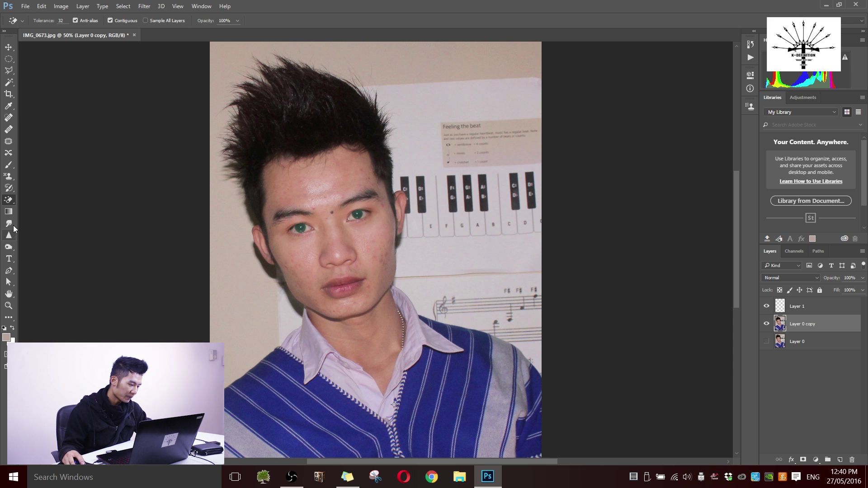
Step: Choose the Gradient tool and set the foreground colour to pure red, ff0000
left_click(9, 212)
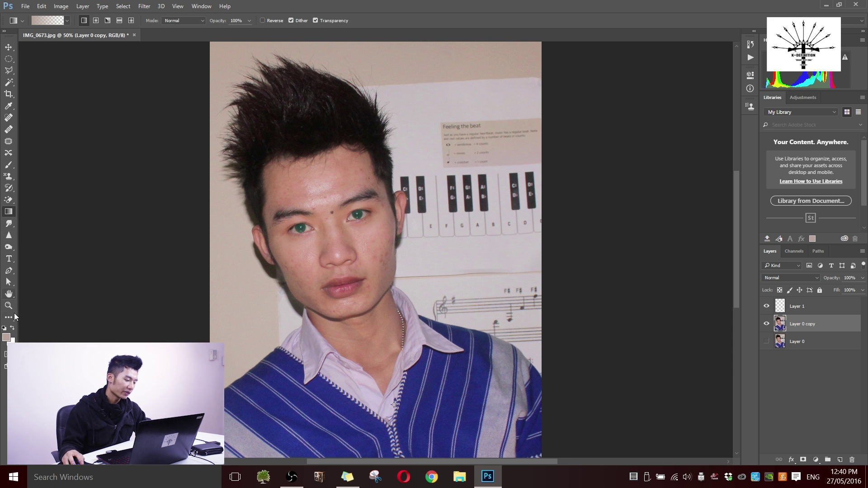
left_click(9, 339)
left_click(152, 128)
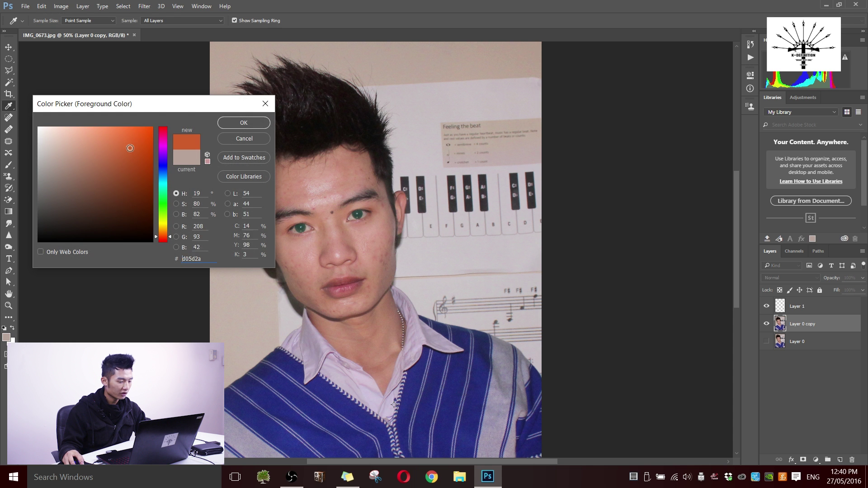
left_click(164, 130)
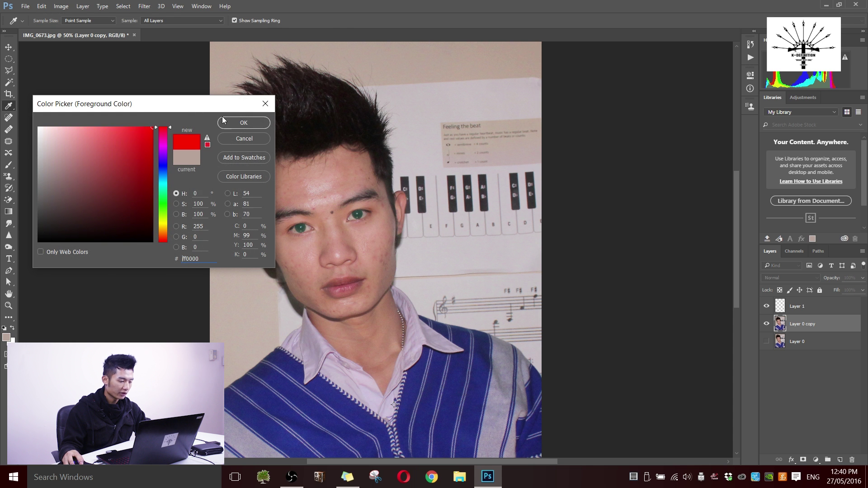
left_click(240, 123)
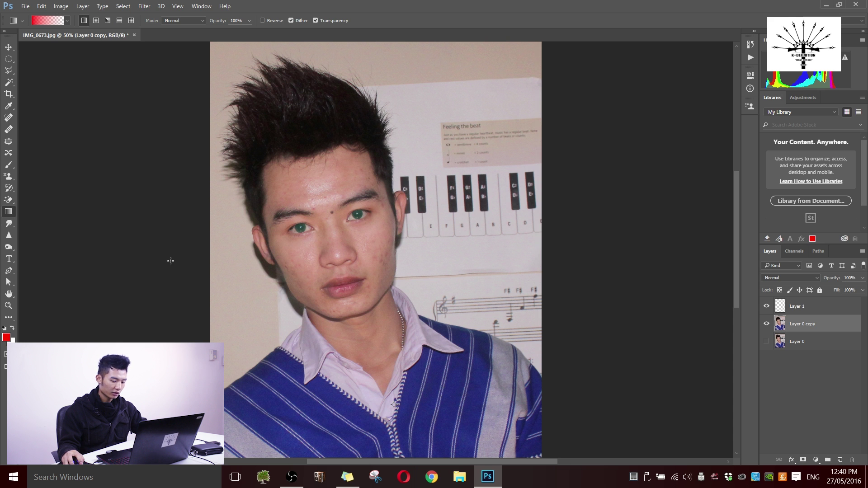
Step: Try a horizontal red-to-transparent linear gradient across the portrait on Layer 1, and undo it
left_click(810, 311)
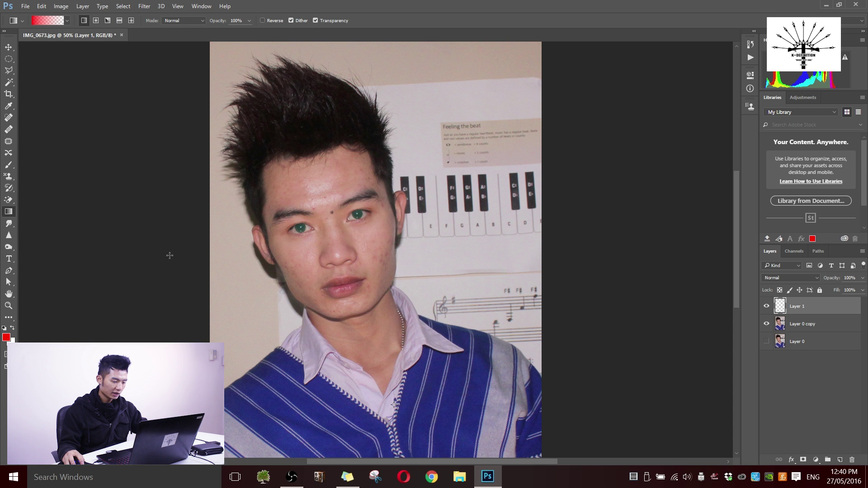
left_click_drag(240, 252, 453, 253)
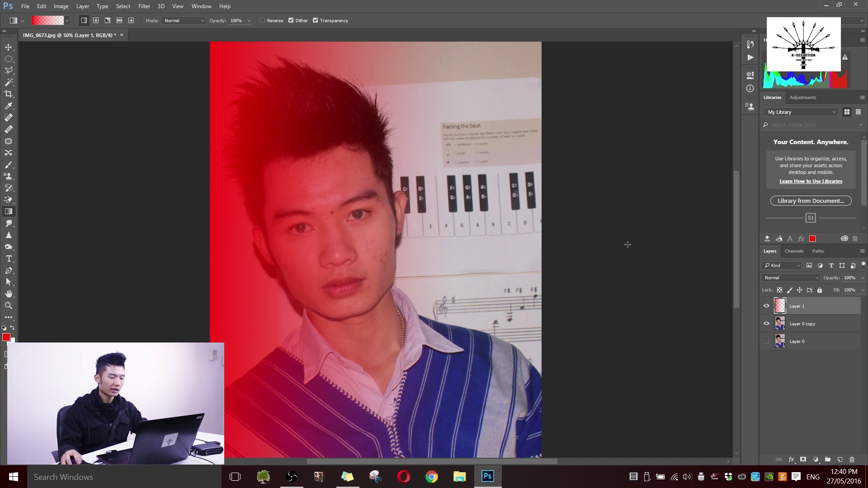
key("ctrl+z")
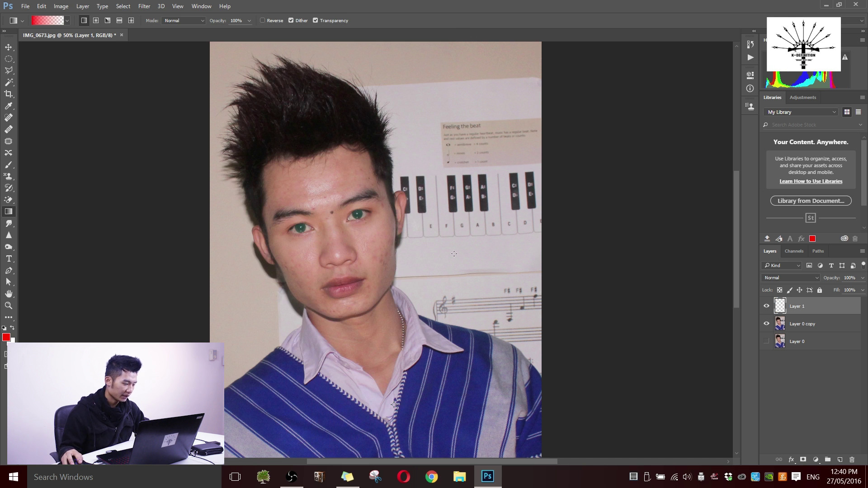
Step: Choose the Blur tool, inspect the face up close and make Layer 0 copy the active layer
left_click(9, 224)
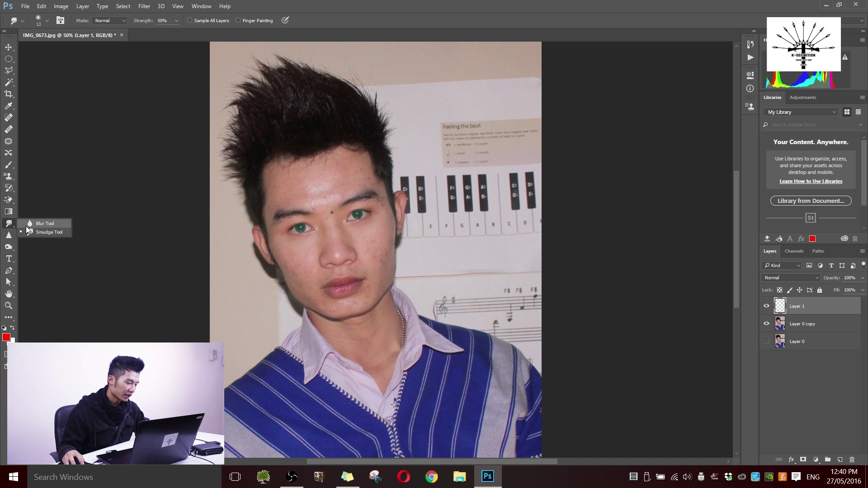
left_click(54, 224)
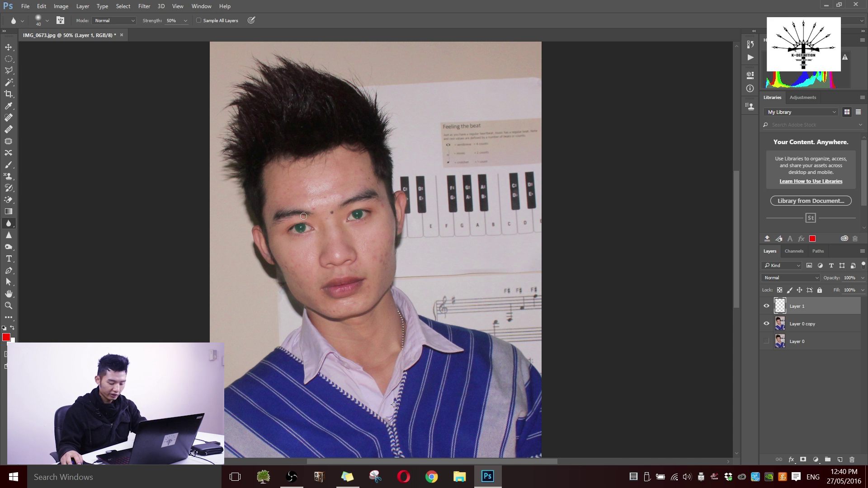
key("ctrl+plus")
key("ctrl+plus")
key("ctrl+plus")
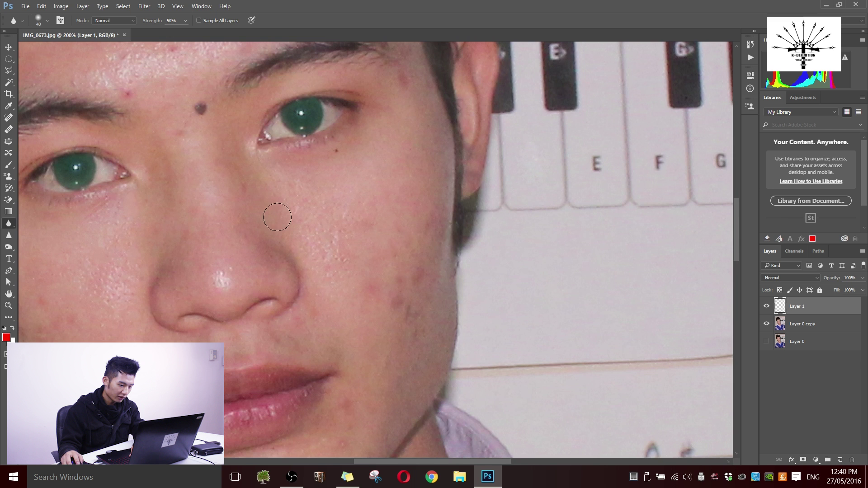
key("ctrl+minus")
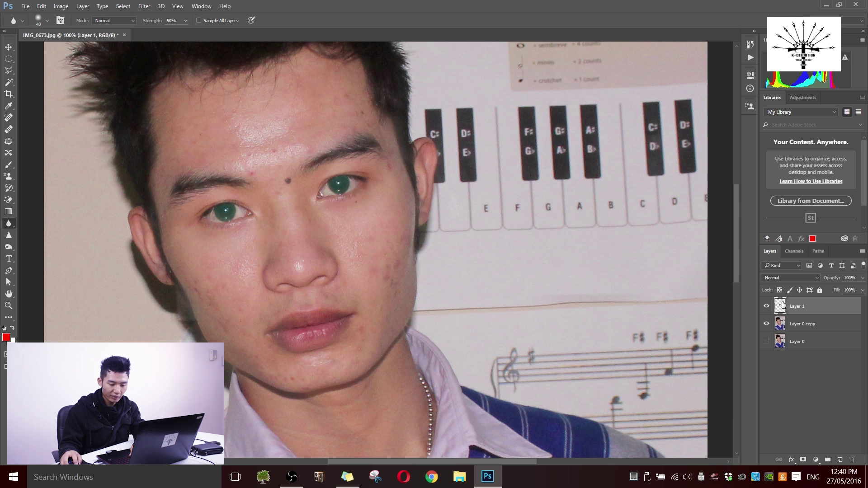
left_click(780, 329)
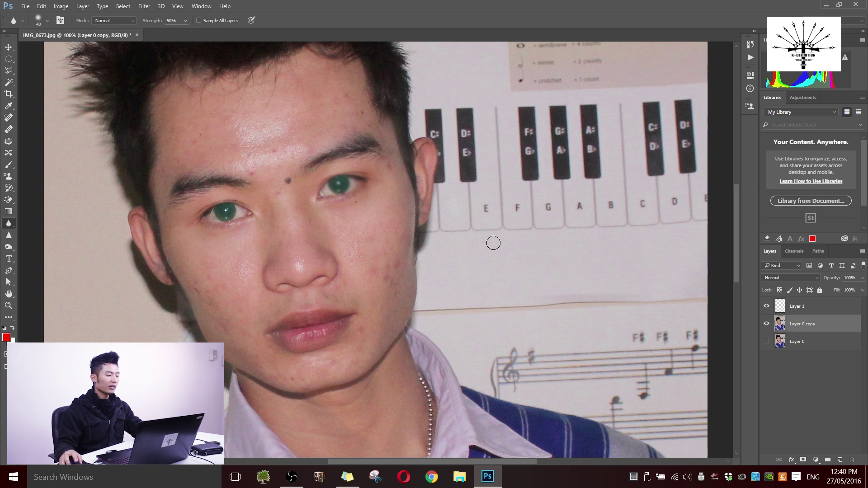
Step: Set the Smudge tool to 47 px, smudge the eyebrow's outer end toward the temple on Layer 0 copy, and shrink the brush
right_click(3, 221)
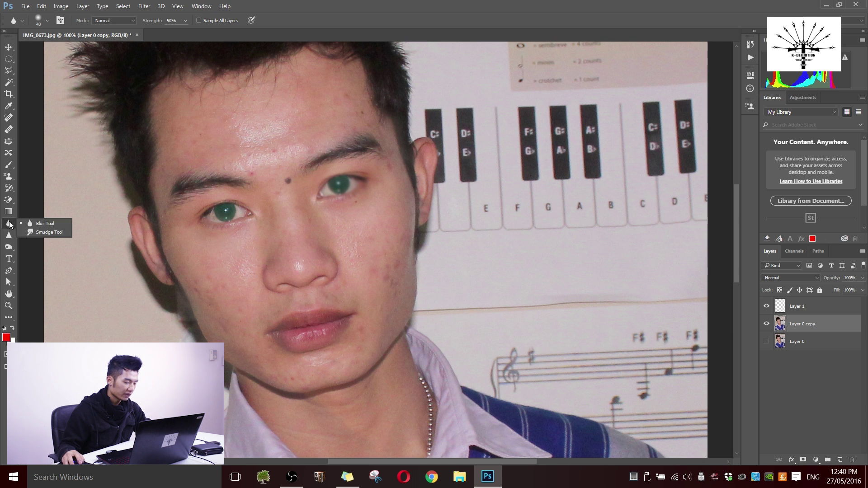
left_click(61, 232)
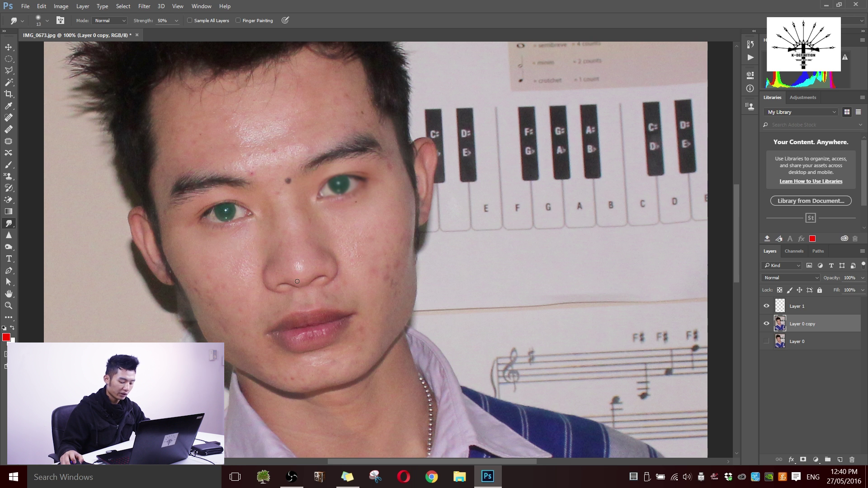
left_click(47, 20)
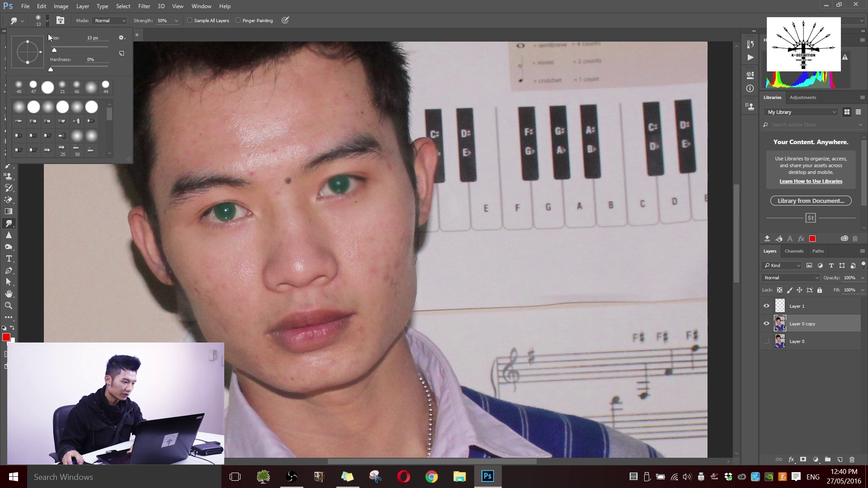
left_click(33, 84)
left_click(385, 28)
scroll(350, 162, "up", 3)
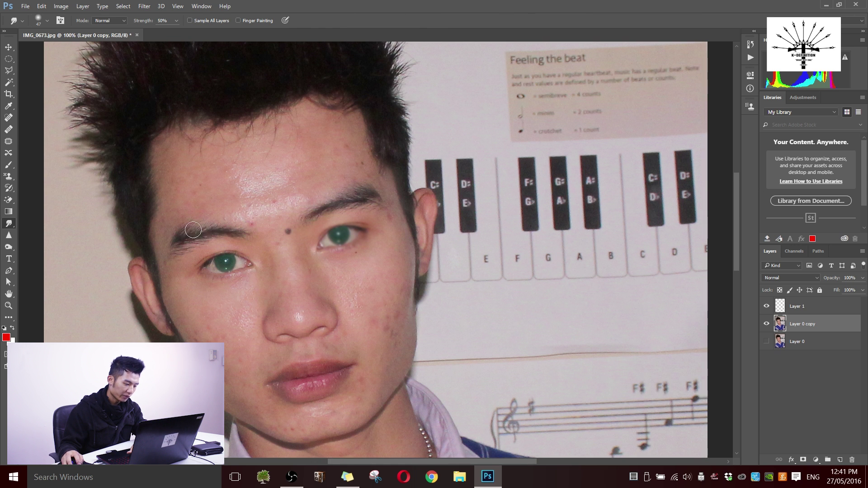
mouse_move(192, 236)
left_mouse_down()
mouse_move(161, 254)
mouse_move(152, 239)
left_mouse_up()
key("bracketleft")
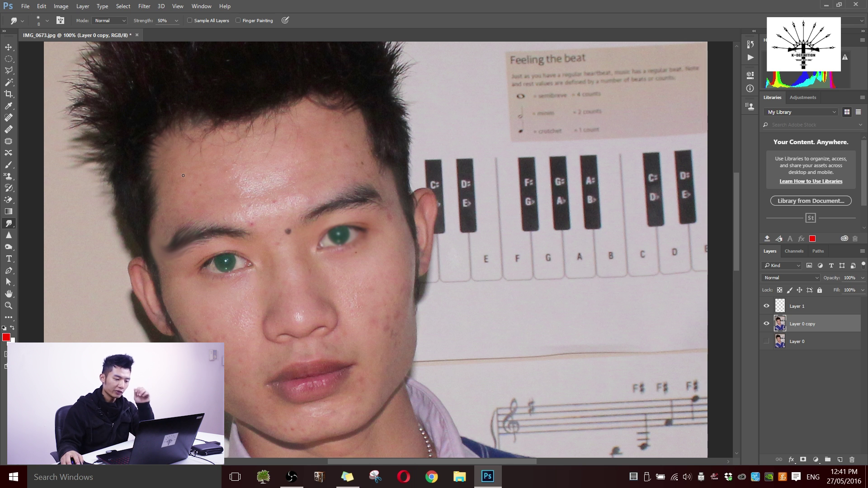
Step: Enlarge the Sharpen tool to 50 px and sharpen the green eye nearer the piano keys on Layer 0 copy
left_click(9, 235)
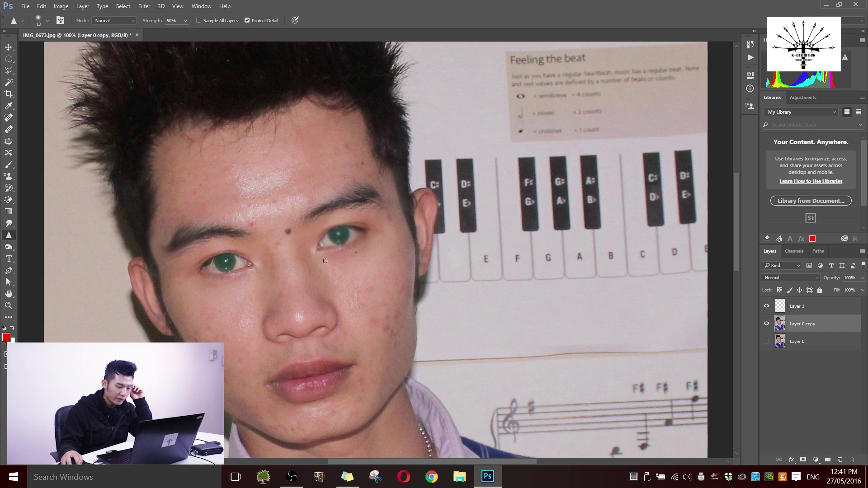
key("bracketright")
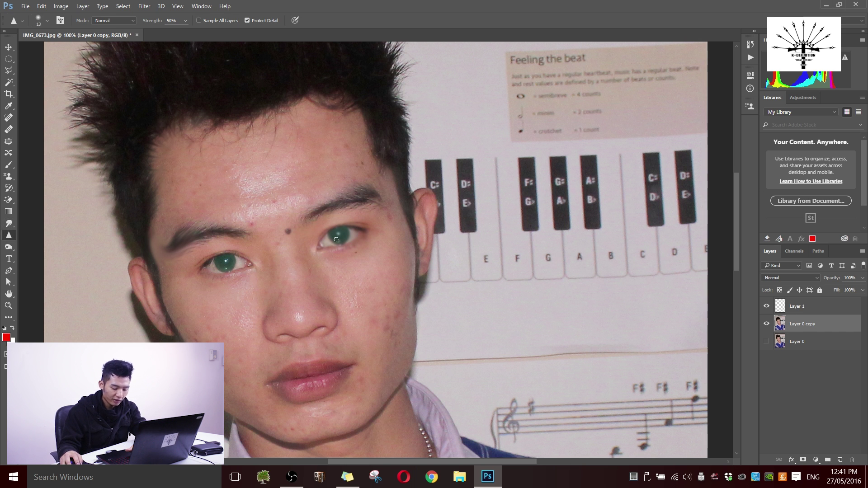
key("bracketright")
key("bracketright")
key("bracketright")
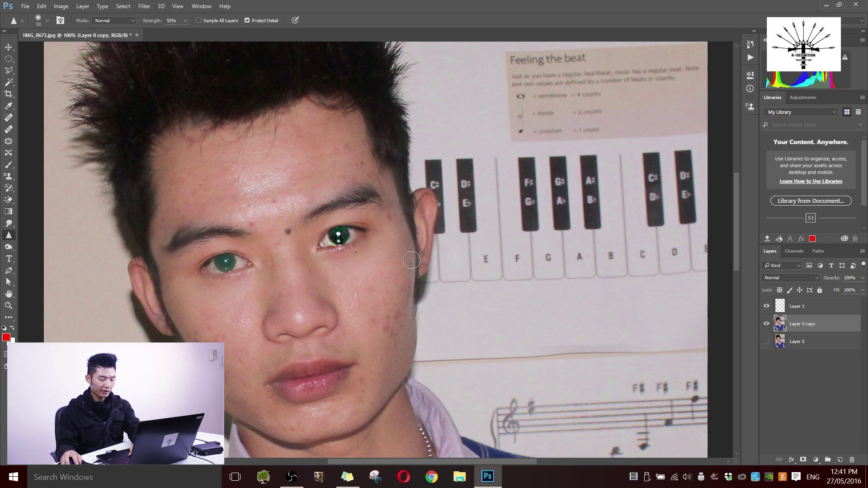
left_click_drag(342, 245, 364, 234)
scroll(336, 261, "down", 1)
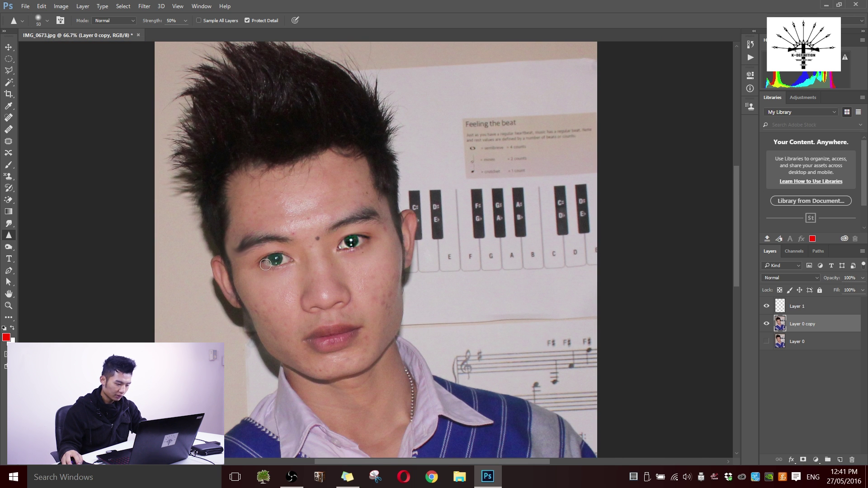
scroll(439, 300, "down", 1)
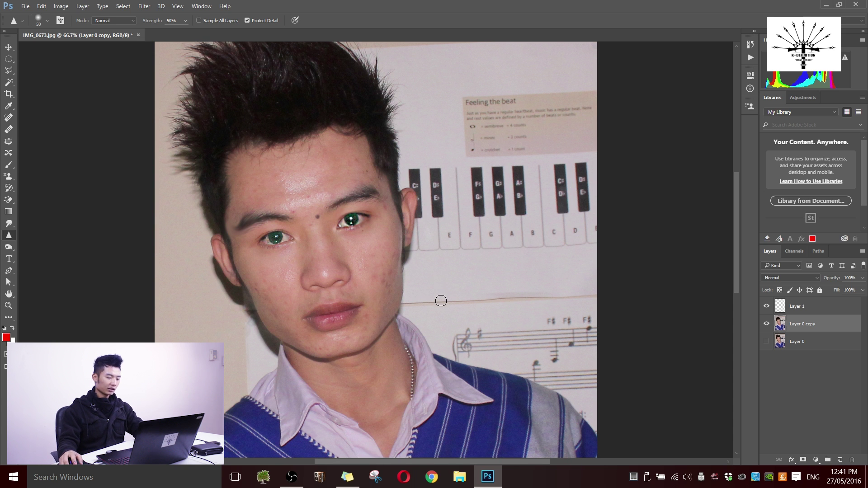
Step: Use the Dodge tool to lighten the skin around both eyes and the cheek beside the nose on Layer 0 copy
left_click(8, 248)
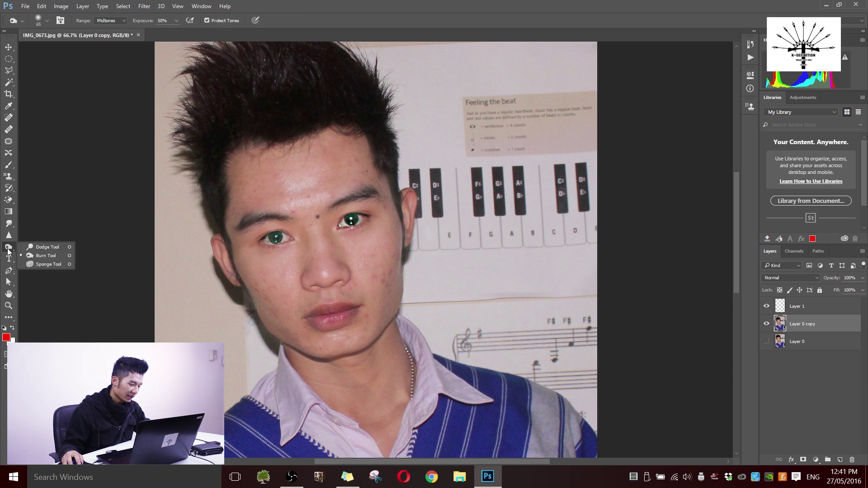
left_click(42, 248)
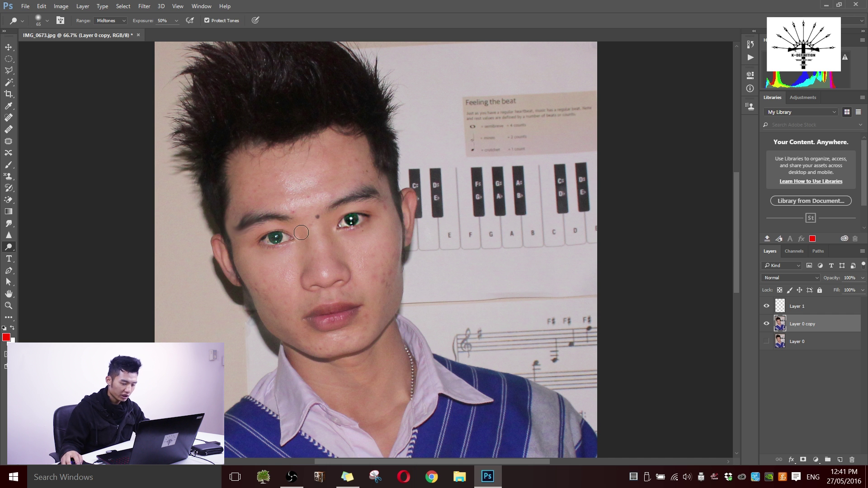
scroll(373, 258, "up", 1)
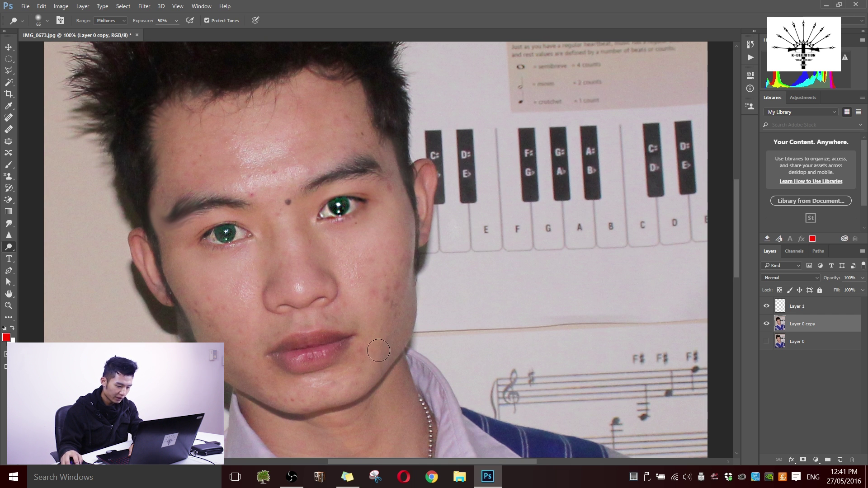
left_click_drag(359, 217, 370, 209)
mouse_move(207, 247)
left_mouse_down()
mouse_move(227, 251)
mouse_move(206, 236)
mouse_move(246, 238)
left_mouse_up()
mouse_move(326, 258)
left_mouse_down()
mouse_move(339, 286)
mouse_move(332, 262)
mouse_move(322, 291)
left_mouse_up()
Step: Burn both cheeks with a 100 px brush on a fresh Layer 0 copy 2, and set that layer's opacity to 72%
right_click(9, 248)
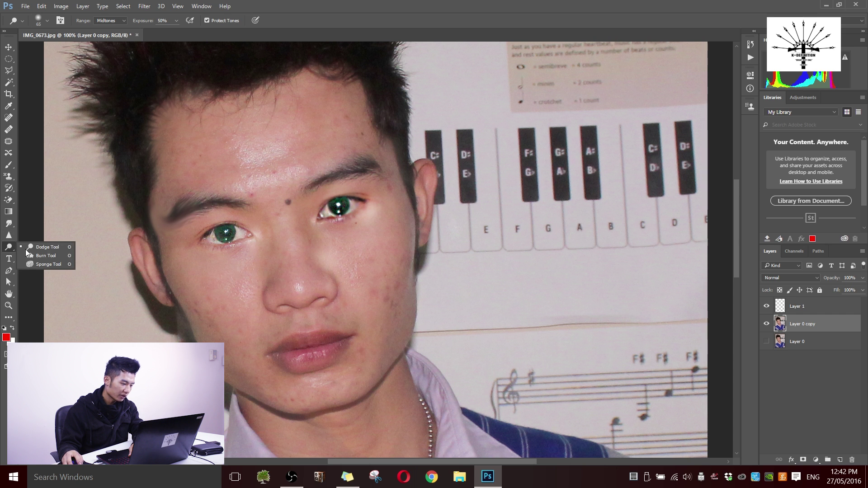
left_click(43, 256)
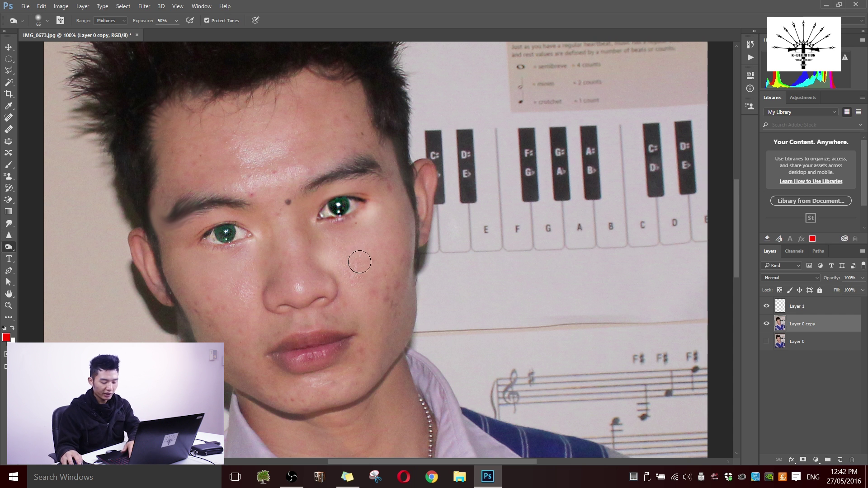
key("bracketright")
key("bracketright")
key("bracketright")
key("bracketright")
left_click_drag(396, 253, 400, 233)
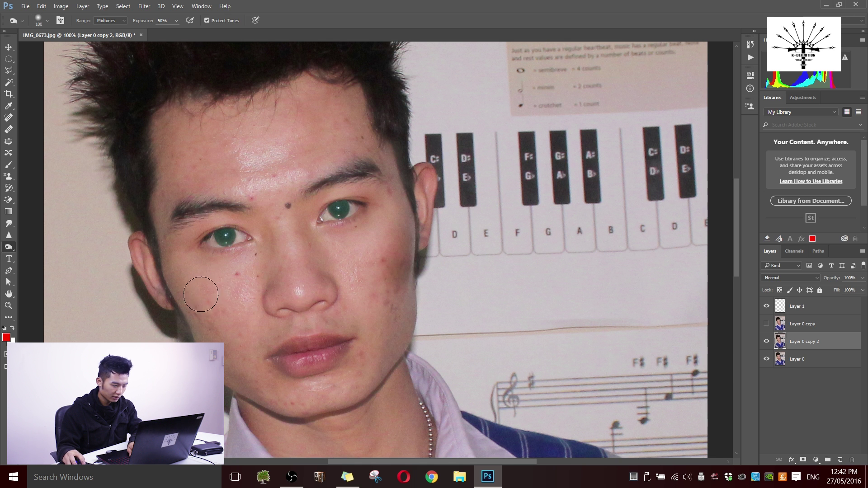
mouse_move(201, 294)
left_mouse_down()
mouse_move(245, 336)
mouse_move(184, 298)
mouse_move(223, 313)
left_mouse_up()
left_click(863, 278)
left_click_drag(855, 290, 849, 288)
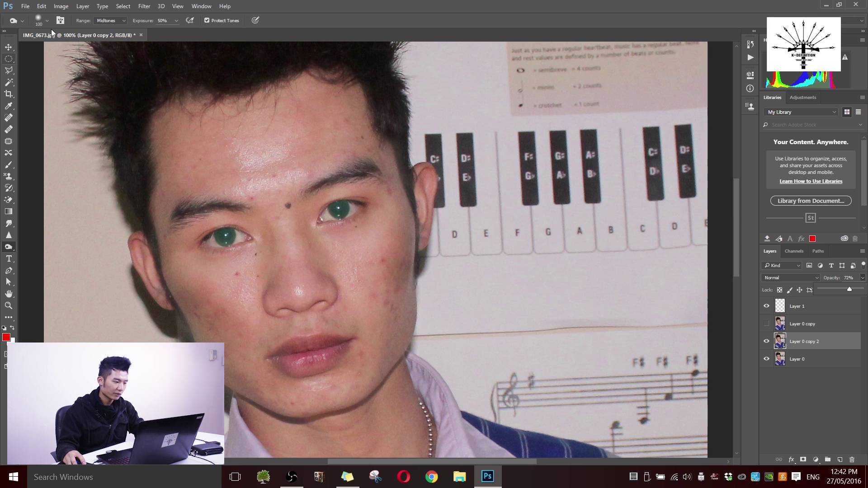
Step: Desaturate the skin below the eye nearer the piano keys with the Sponge tool on Layer 0 copy 2
right_click(12, 249)
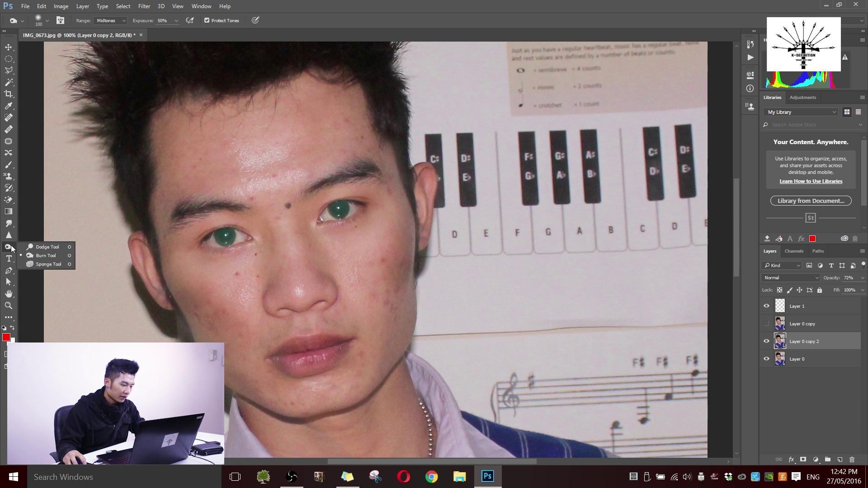
left_click(42, 264)
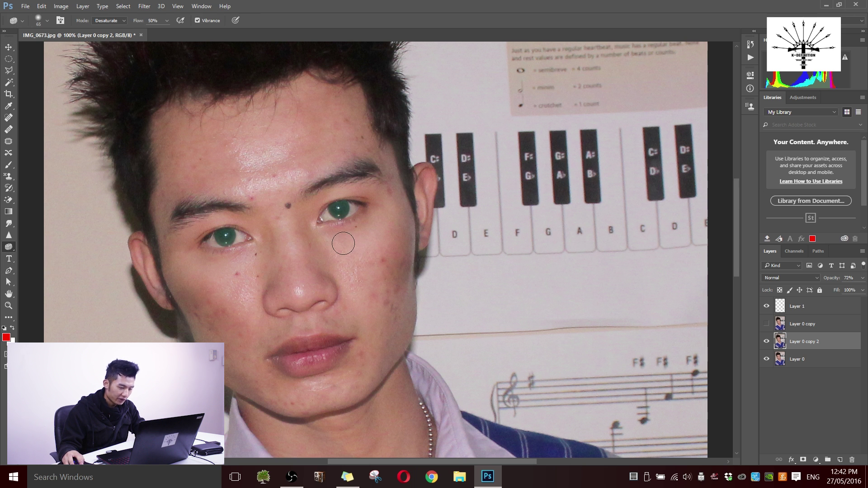
mouse_move(379, 220)
left_mouse_down()
mouse_move(354, 253)
mouse_move(338, 247)
mouse_move(357, 248)
mouse_move(390, 225)
left_mouse_up()
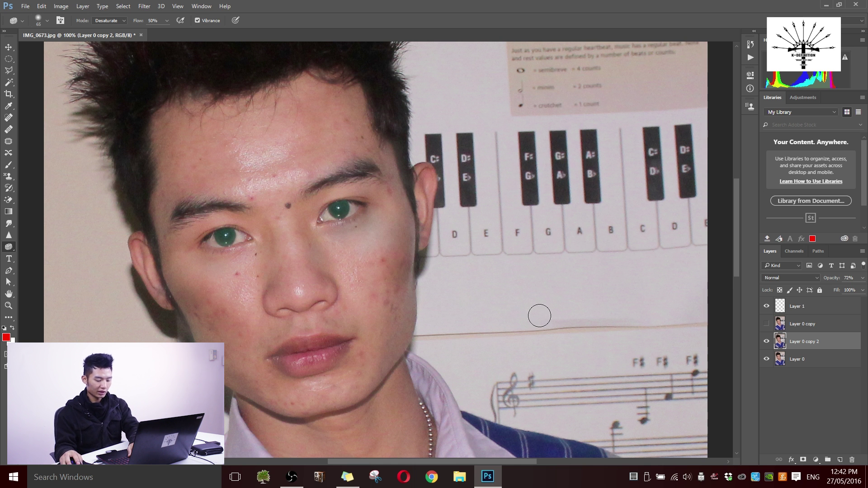
key("ctrl+minus")
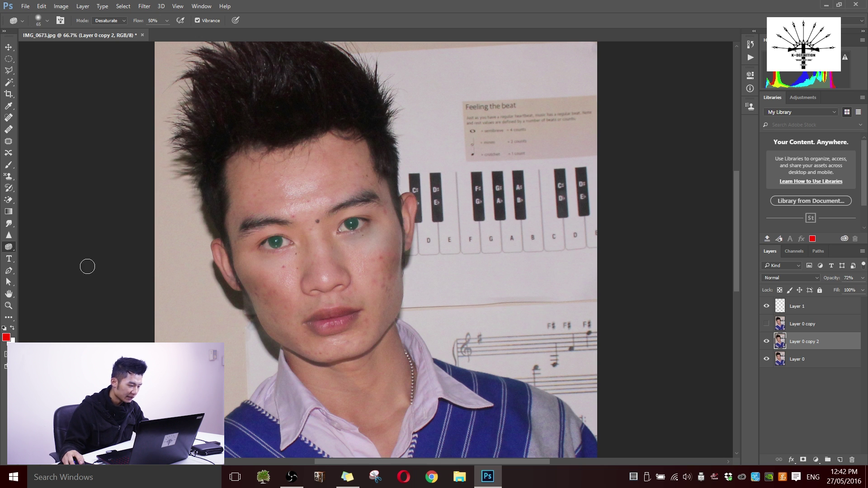
Step: Add a text box from the forehead across the piano keys reading "jdkfjdkjfd" and set its size to 48 pt
left_click(9, 261)
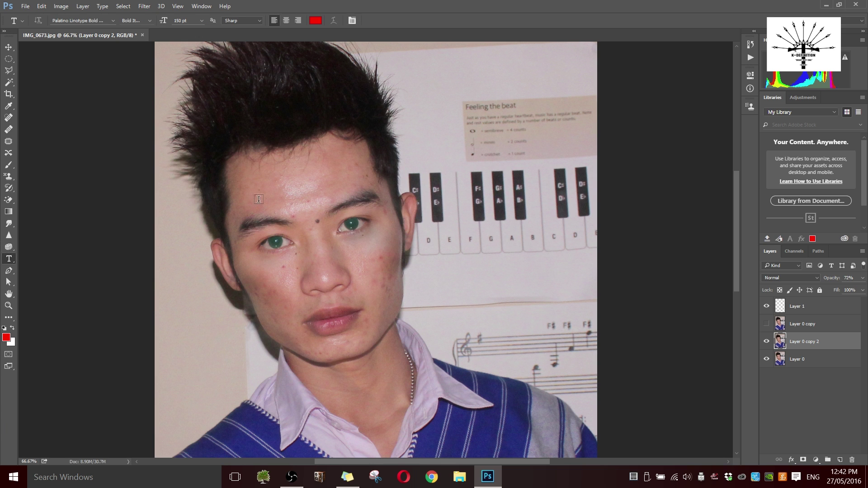
left_click_drag(240, 180, 547, 260)
type("jdkfjdkjfd")
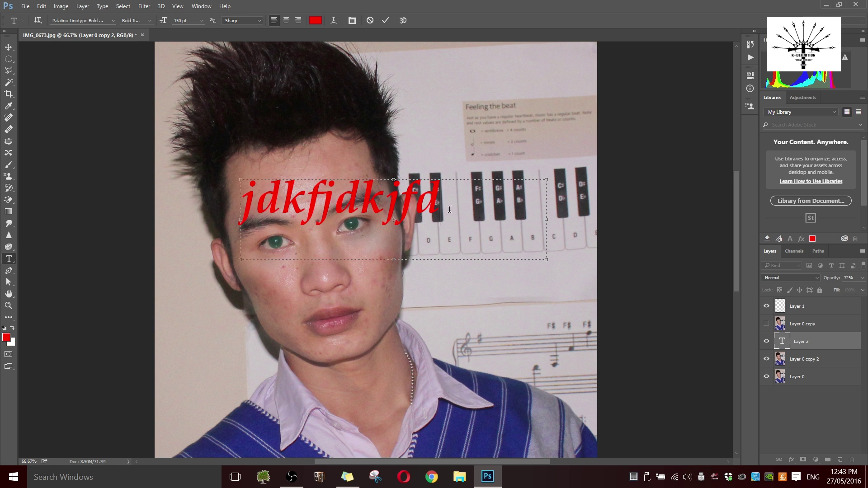
left_click_drag(423, 209, 217, 174)
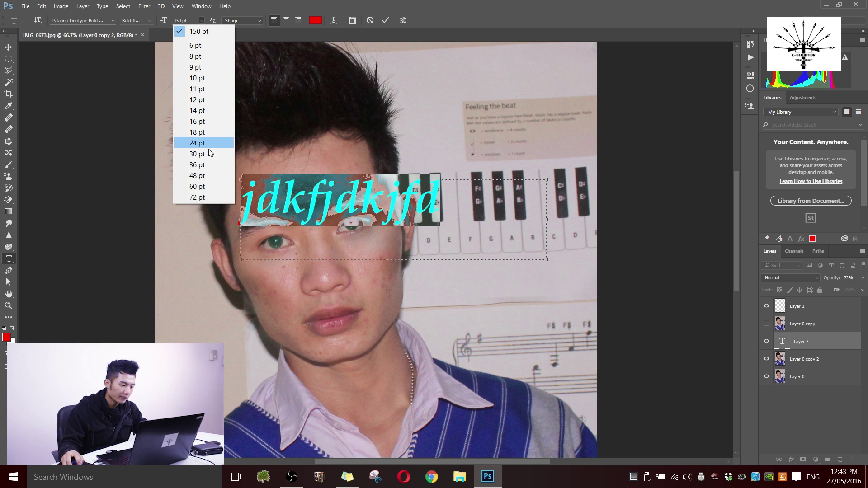
left_click(204, 175)
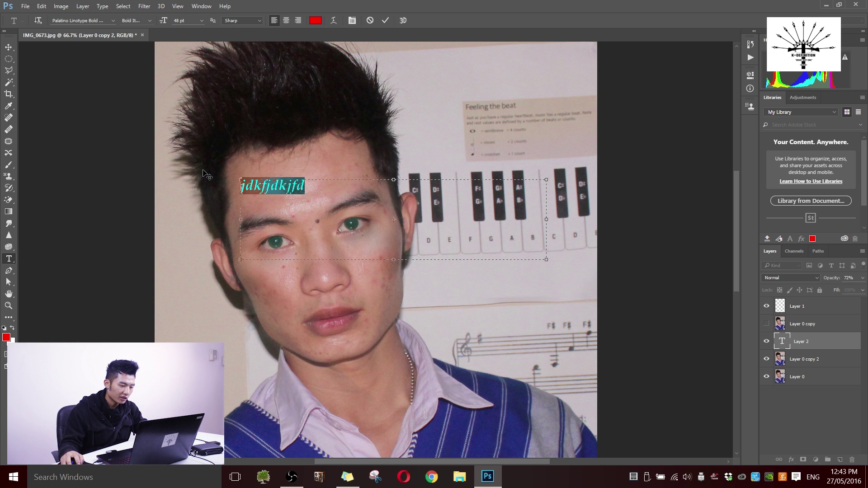
Step: Color the selected text black and apply the OCR A Std Regular font
left_click(315, 20)
left_click(68, 144)
left_click(39, 128)
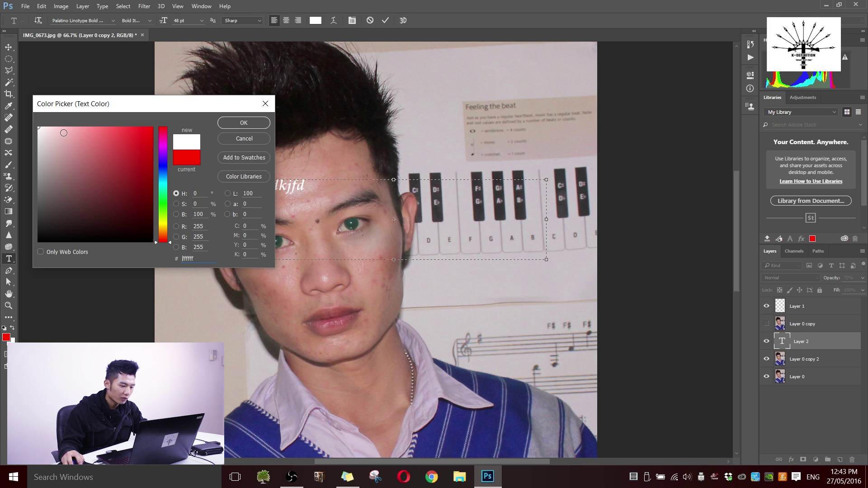
left_click(149, 241)
left_click(244, 123)
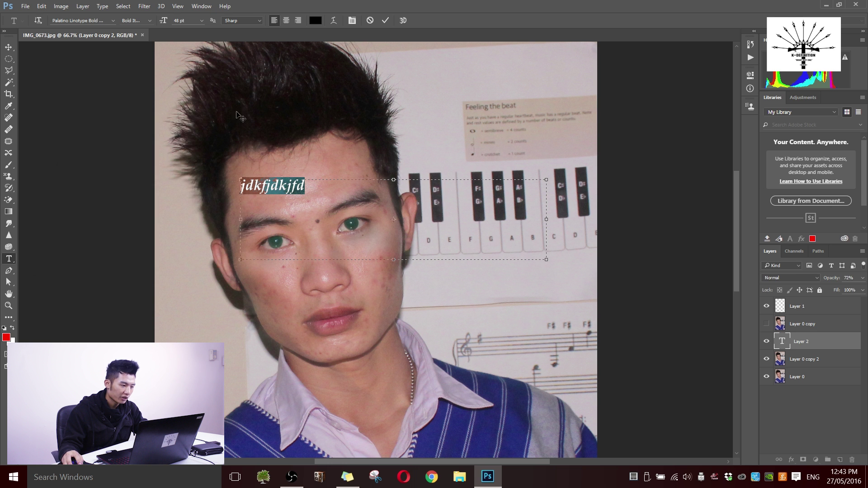
left_click(113, 20)
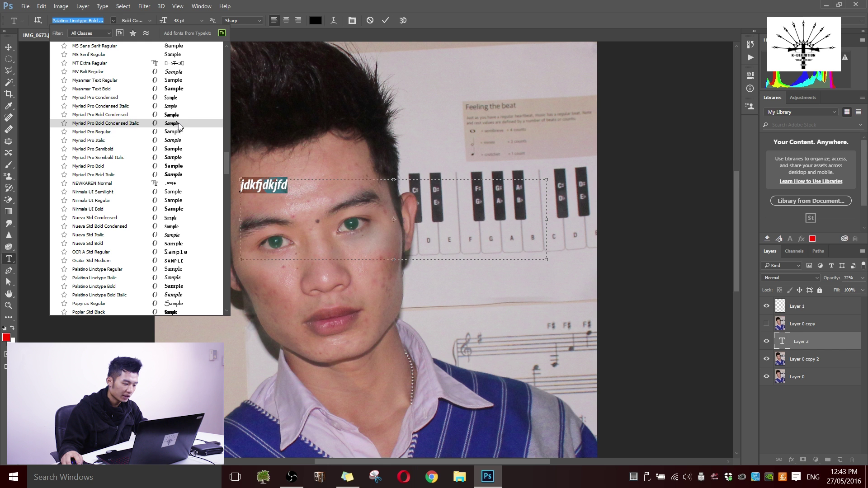
left_click(175, 252)
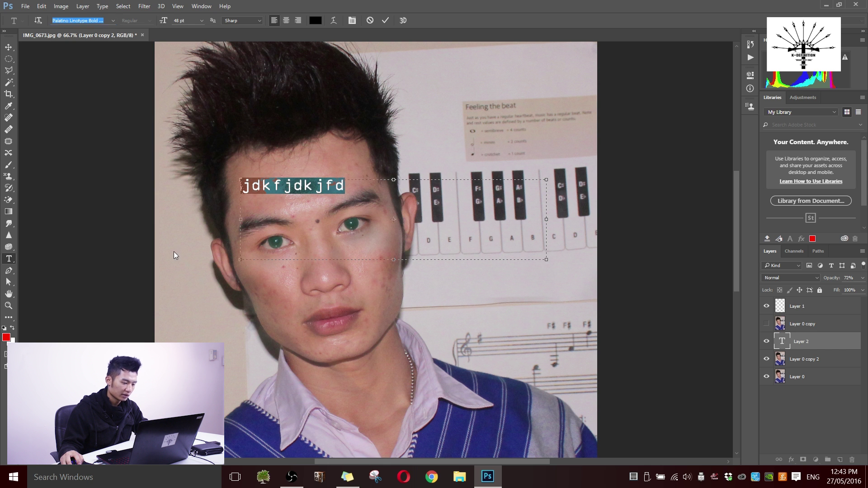
Step: Set the font to KNU Karen Normal Unique, replace the text with the Karen word "တၢ်ဂီၤ", and commit it
left_click(76, 20)
type("knu")
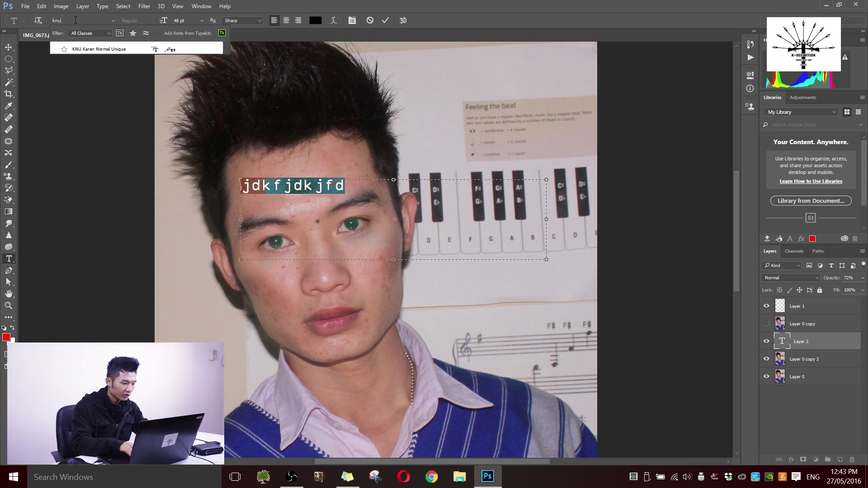
key("Return")
left_click(266, 193)
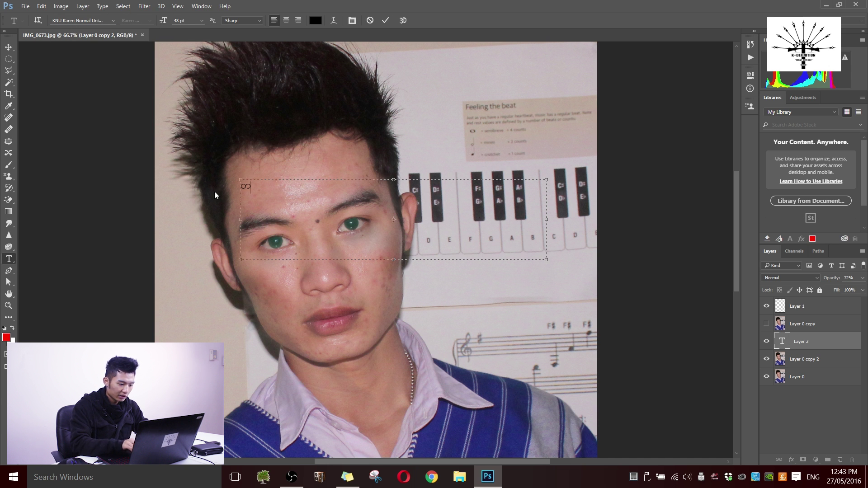
type("ၢ်ကီၤ")
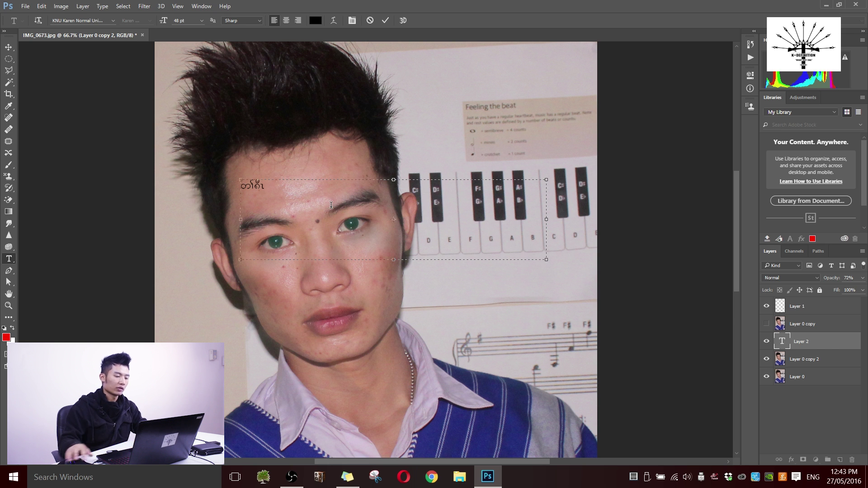
left_click(385, 20)
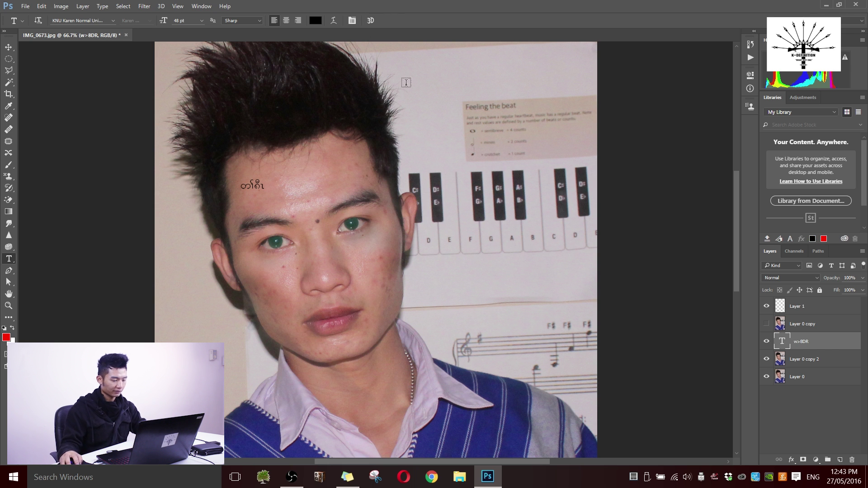
Step: Move the Karen text to the middle of the forehead, try shifting Layer 0 copy 2 toward the piano keys, and undo that shift
left_click(9, 47)
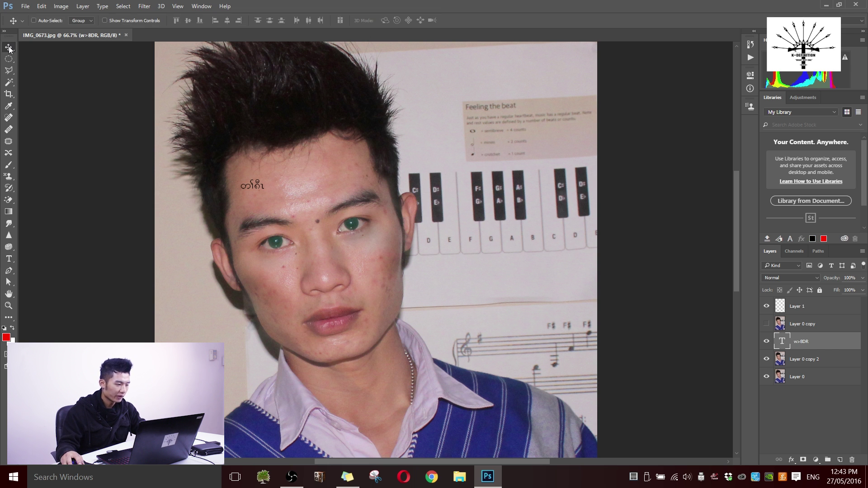
left_click_drag(257, 187, 296, 186)
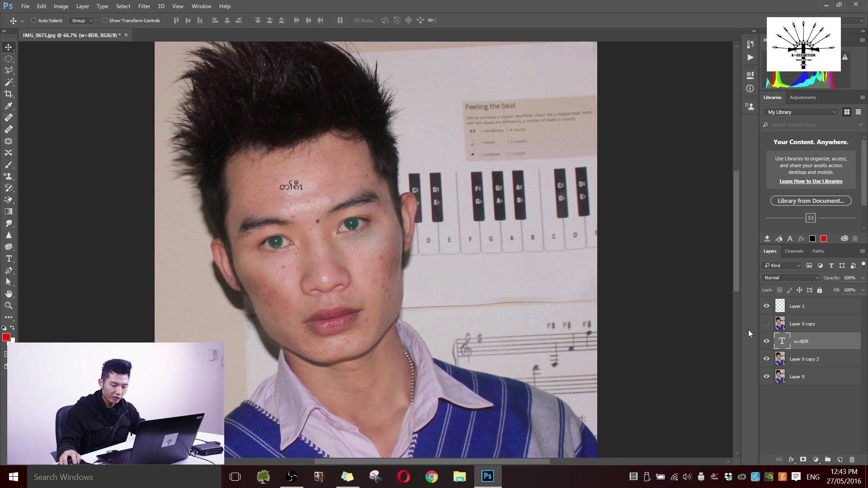
left_click(813, 360)
left_click_drag(342, 351, 515, 348)
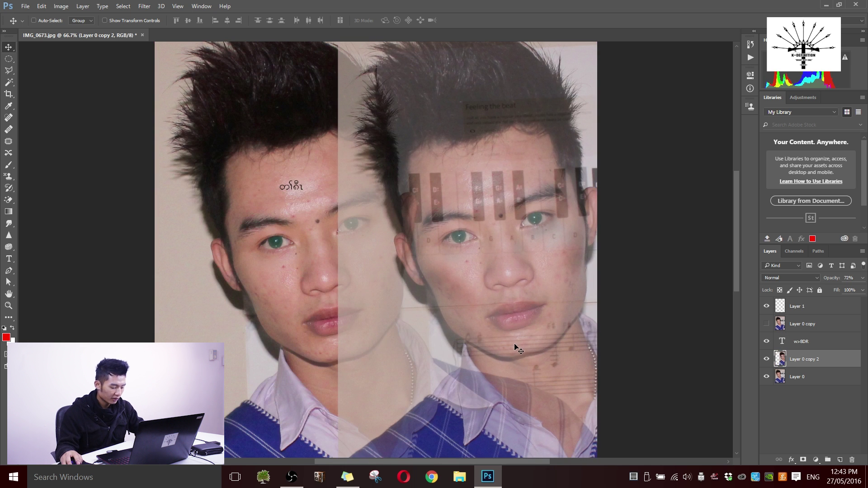
key("ctrl+z")
Step: Select the Karen text layer and move the text onto the wall between the hair and the "Feeling the beat" note
left_click(800, 343)
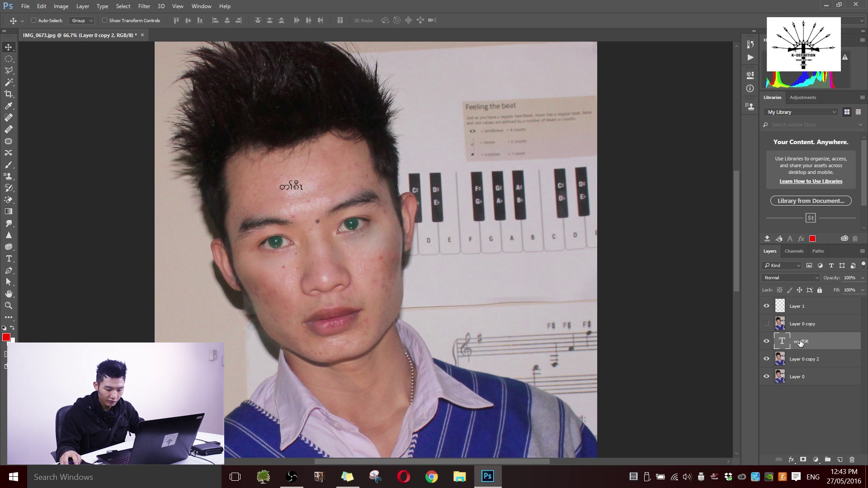
left_click_drag(298, 194, 432, 144)
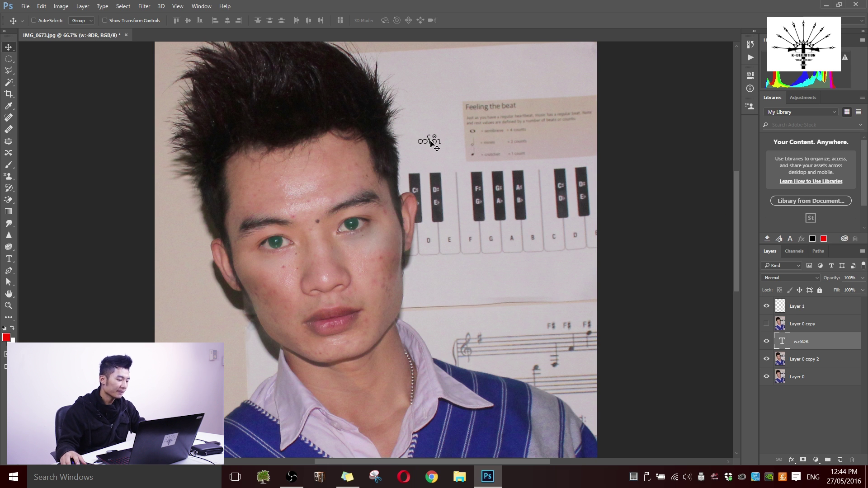
Step: Choose the Pen tool in Path mode and trace from the chin up the jawline to the ear farther from the piano keys
left_click(10, 272)
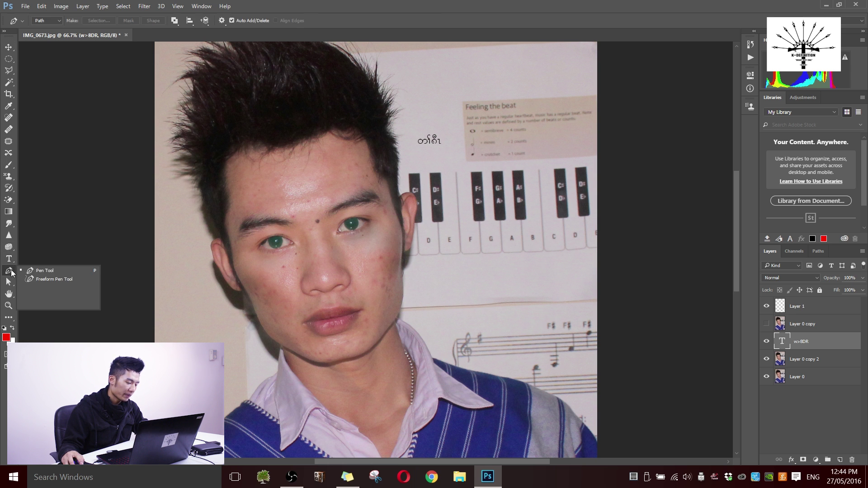
left_click(33, 270)
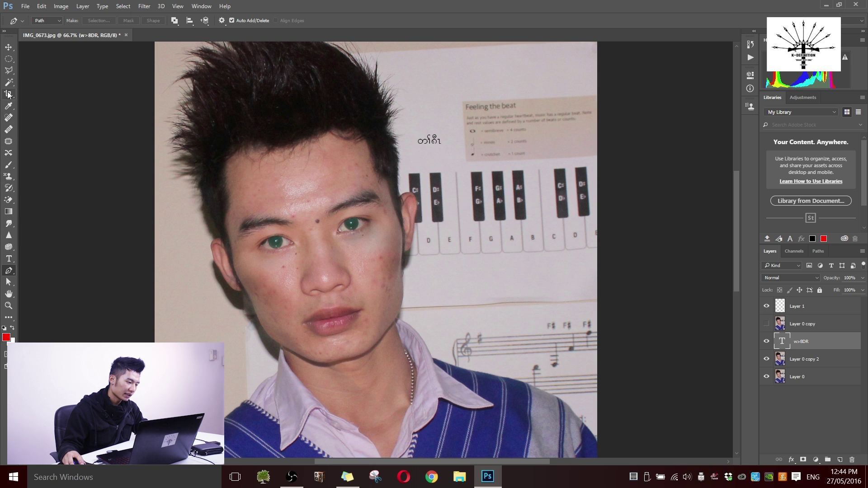
left_click(8, 71)
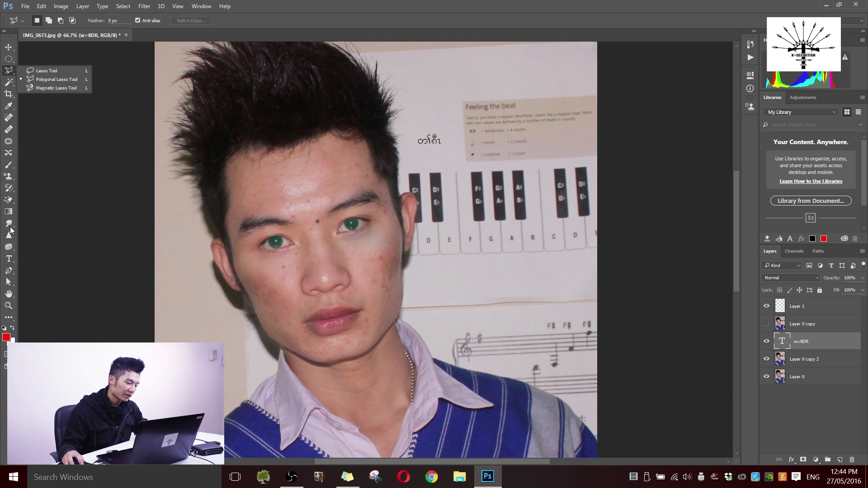
left_click(10, 272)
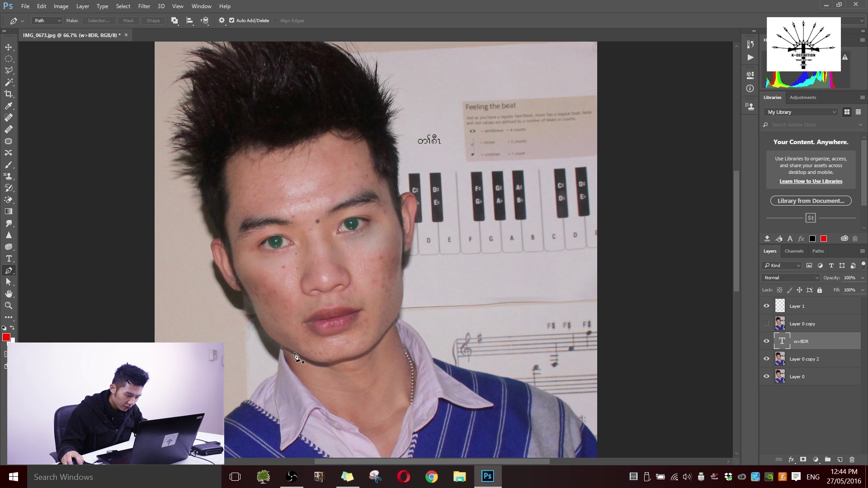
left_click(273, 343)
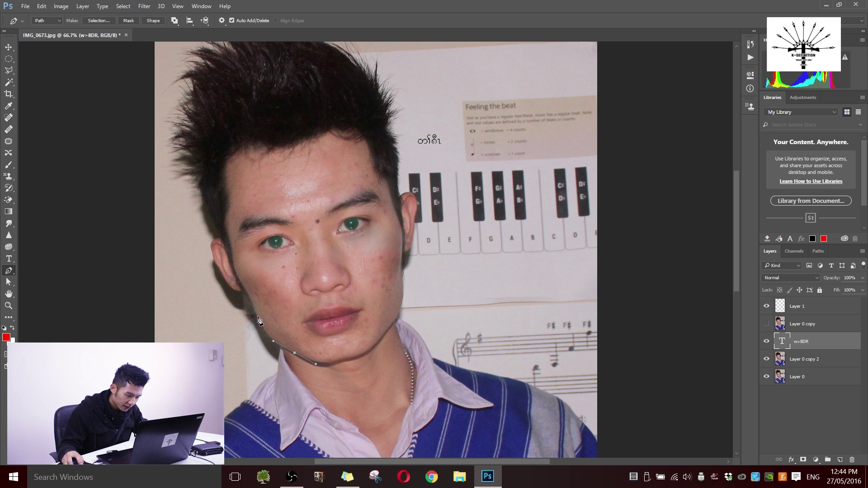
left_click_drag(251, 301, 236, 266)
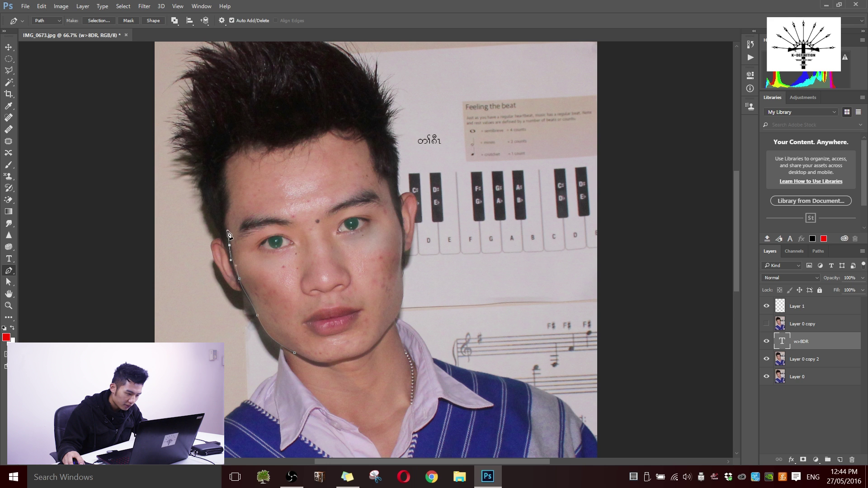
Step: Continue the pen path along the hairline and down the face edge nearer the piano keys back to the chin
left_click(234, 160)
left_click_drag(297, 146, 318, 143)
left_click(383, 164)
left_click(391, 194)
left_click(404, 246)
left_click(403, 279)
left_click(399, 308)
left_click(382, 330)
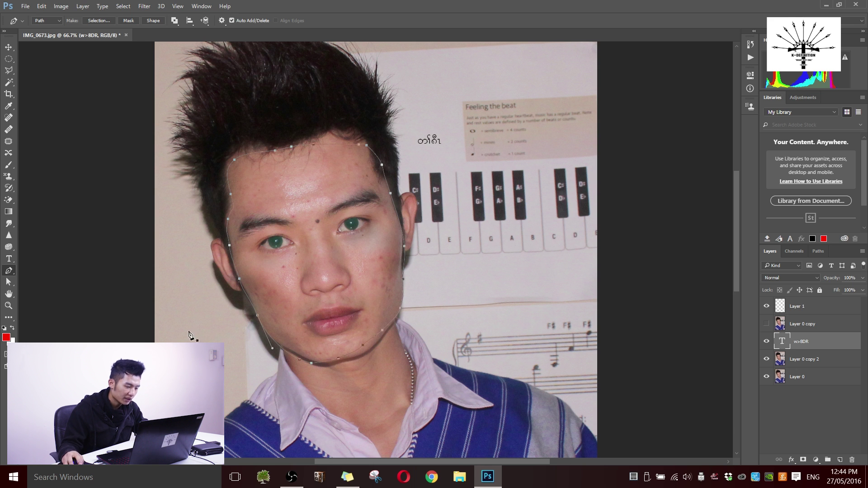
Step: Try the Convert Point tool on the path beside the ear farther from the piano keys, and add an anchor point along the chin
right_click(9, 272)
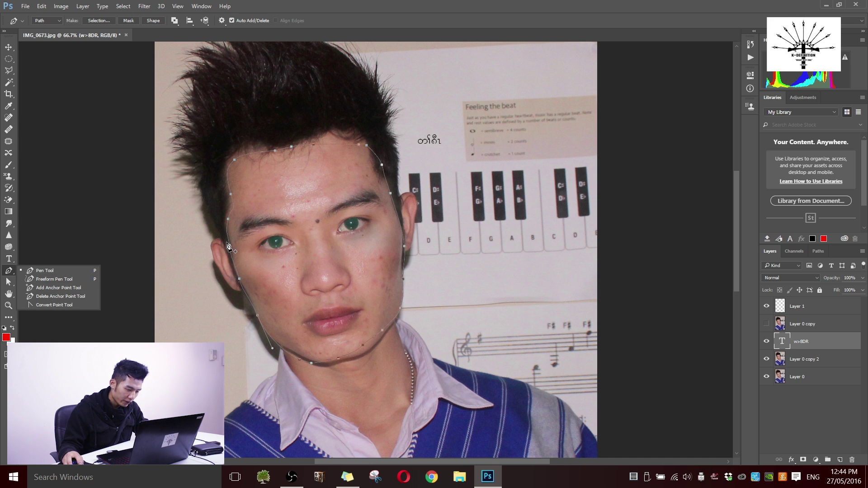
left_click(67, 305)
left_click_drag(229, 247, 214, 261)
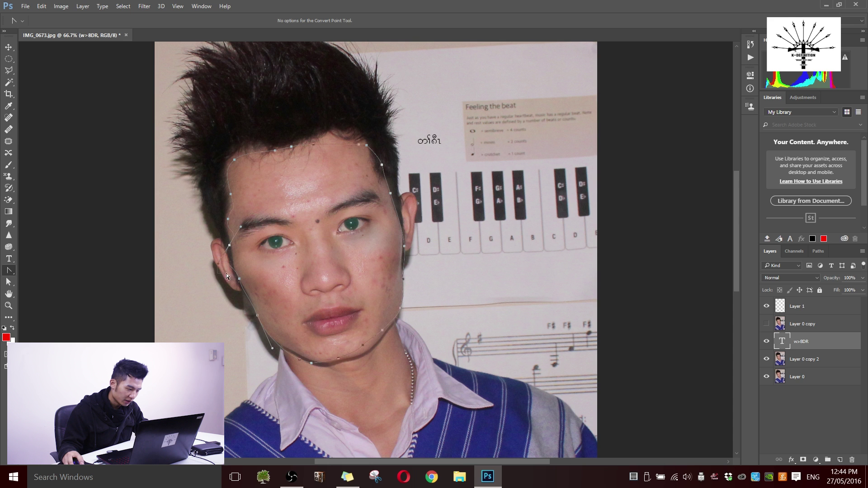
right_click(9, 270)
left_click(58, 287)
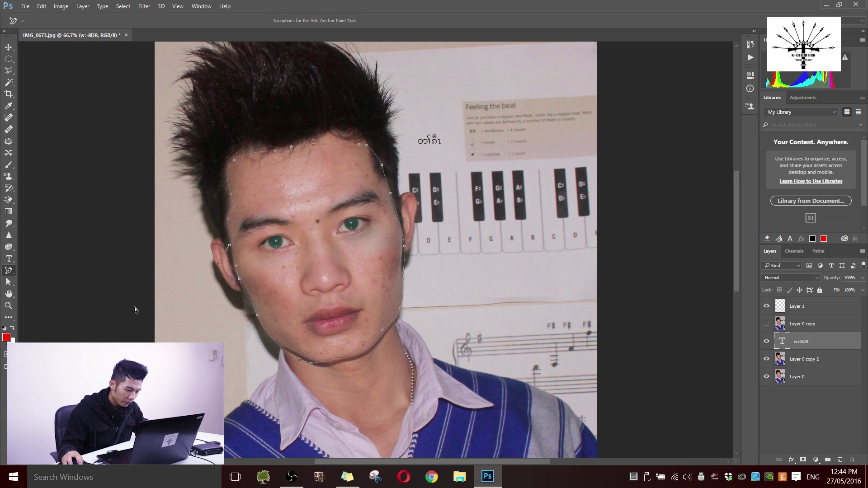
left_click(343, 361)
Step: Try the Delete Anchor Point tool on the lower jaw of the face path and adjust that area with the Freeform Pen tool
right_click(8, 270)
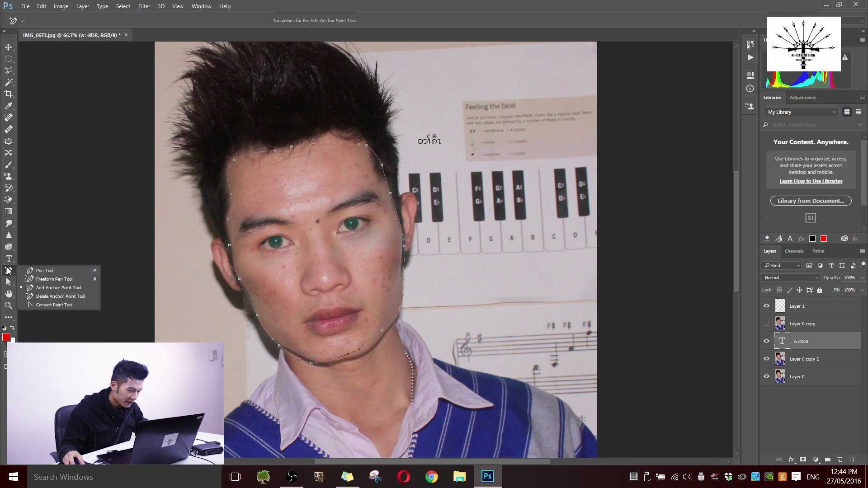
left_click(64, 299)
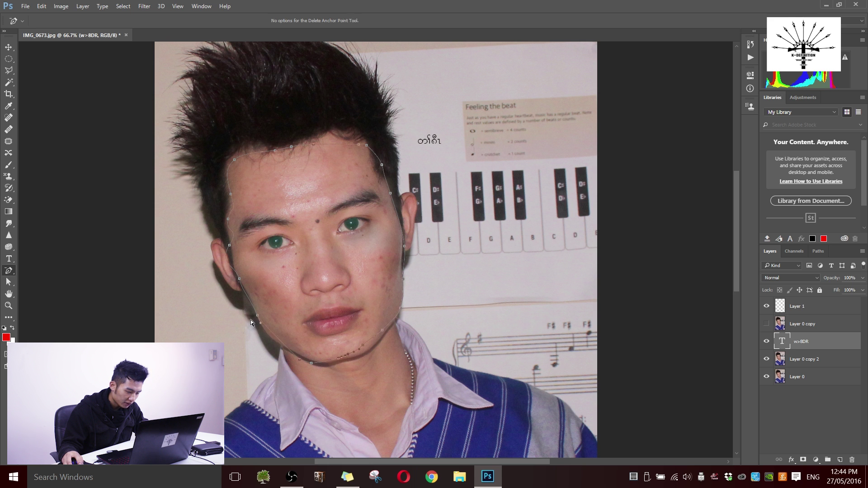
right_click(9, 270)
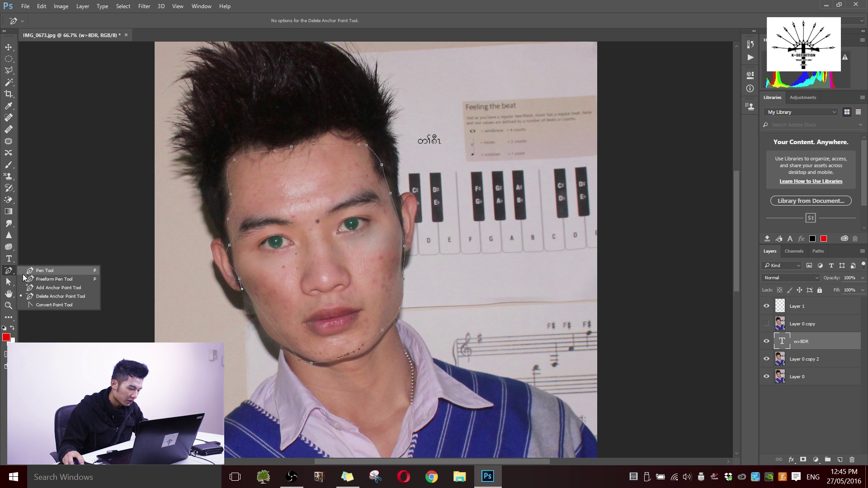
left_click(58, 280)
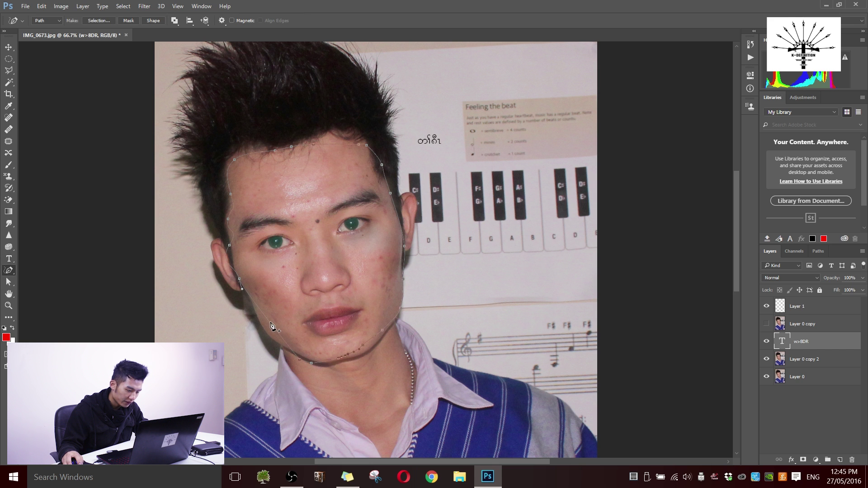
left_click(270, 323)
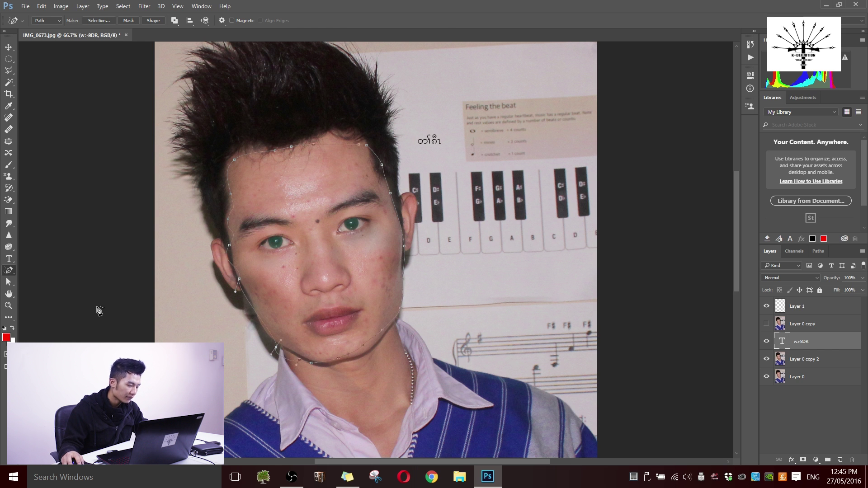
Step: Shift the whole face path slightly toward the hair with the Path Selection tool
left_click(8, 283)
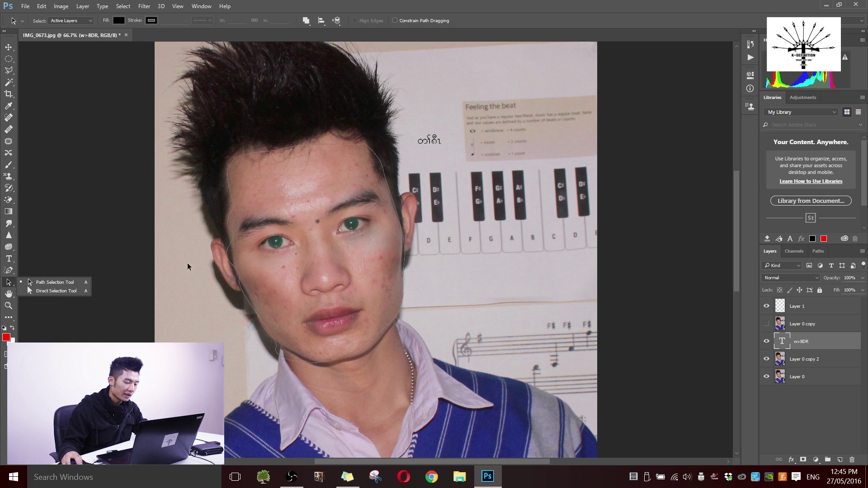
left_click(198, 252)
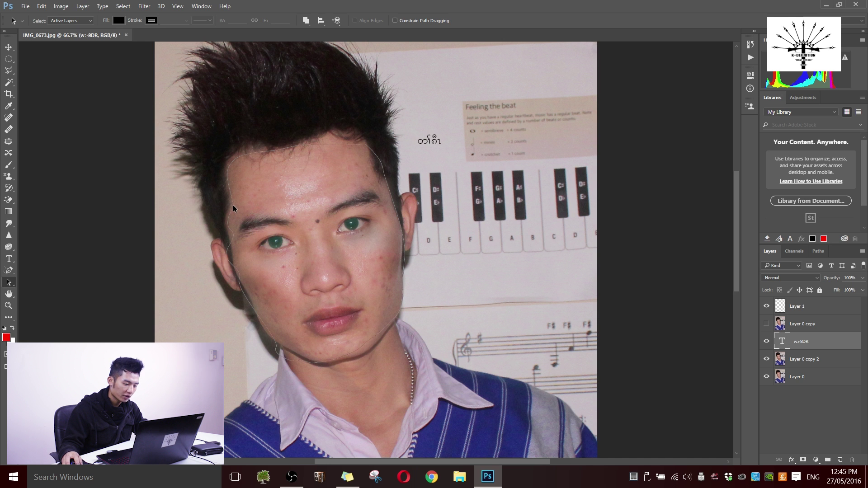
left_click_drag(261, 152, 264, 149)
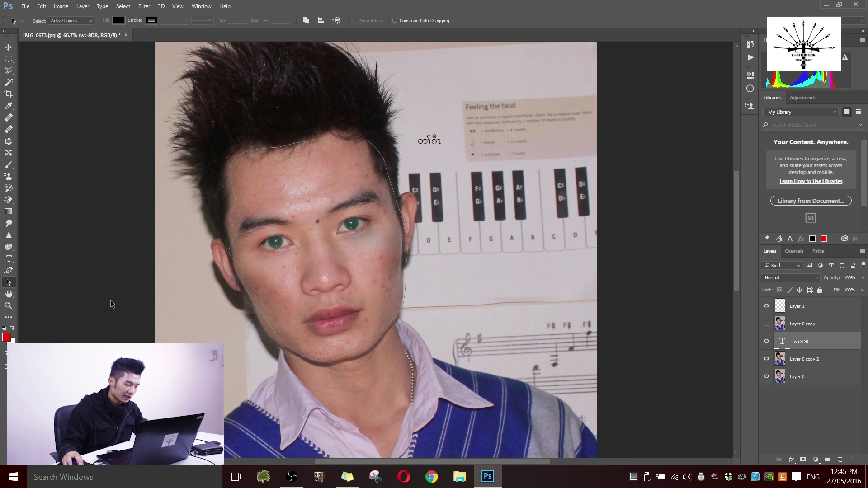
Step: Pull the path anchor below the ear outward with the Direct Selection tool and adjust its direction handles to reshape the curve
right_click(9, 282)
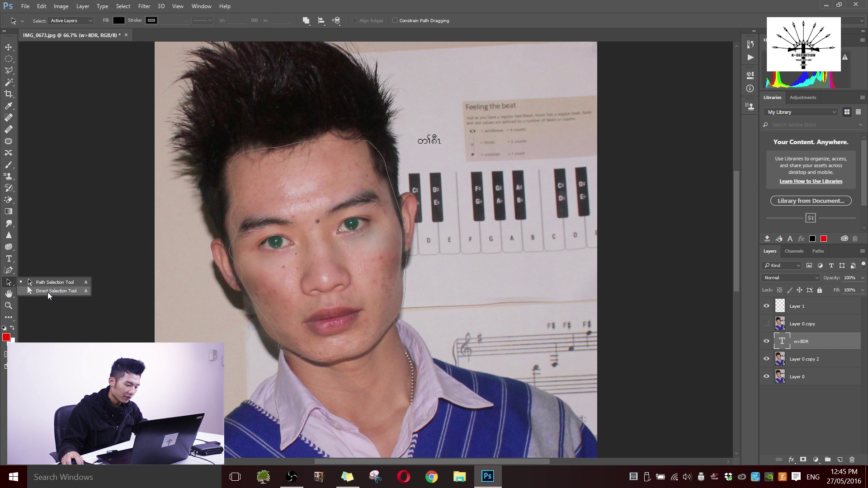
left_click(48, 292)
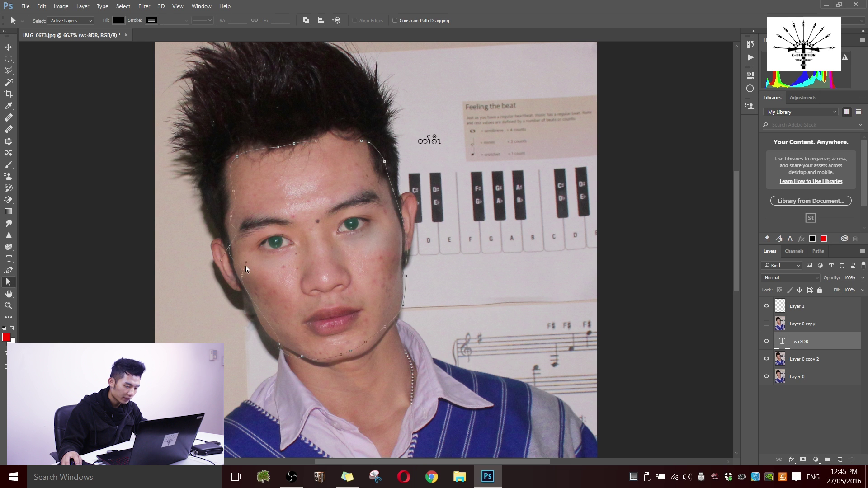
left_click_drag(246, 264, 227, 294)
left_click_drag(233, 325, 256, 327)
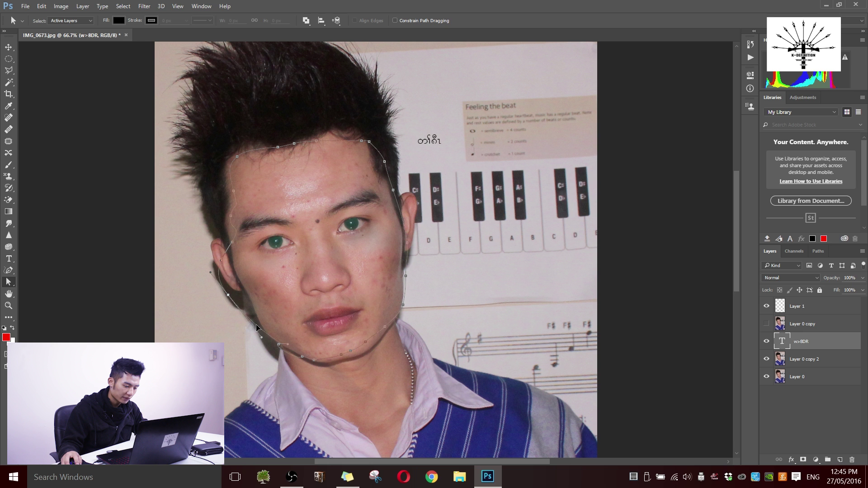
left_click_drag(210, 272, 215, 267)
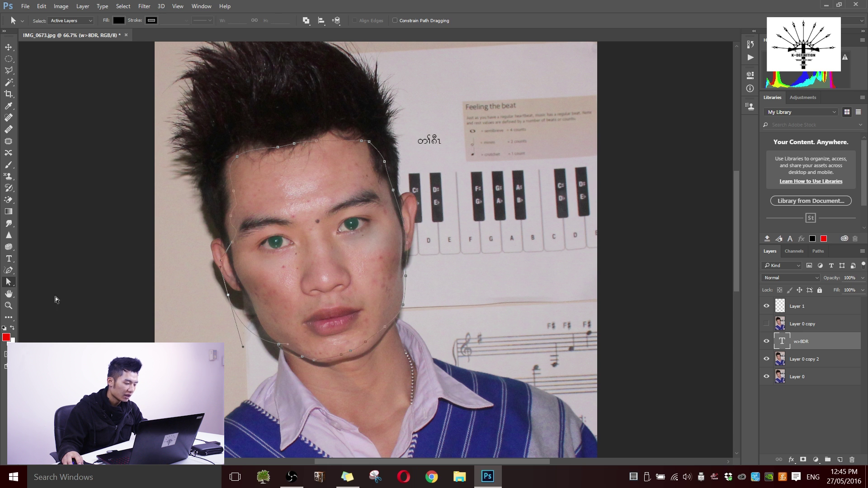
Step: Pan the portrait with the Hand tool and turn the canvas back and forth with the Rotate View tool, ending at 103°
left_click(9, 295)
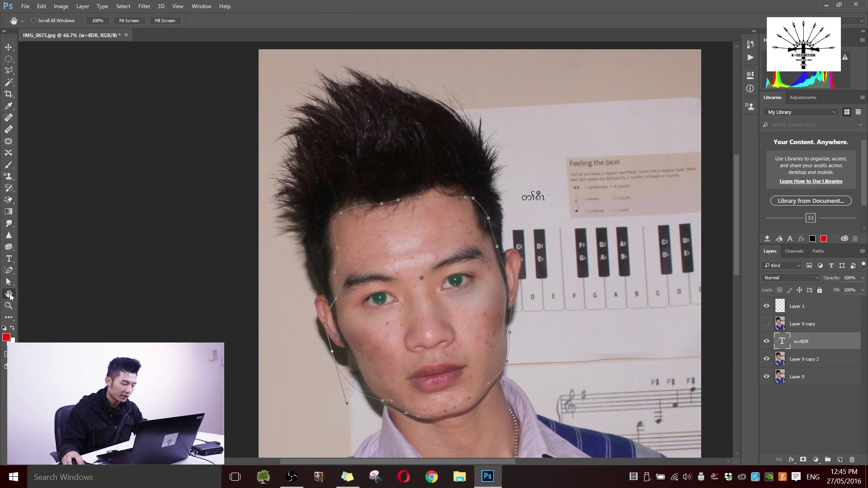
left_click_drag(460, 312, 393, 280)
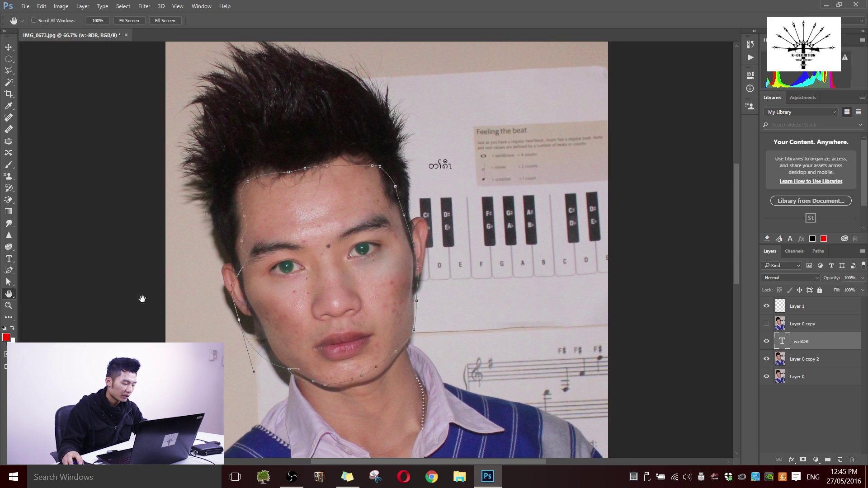
right_click(13, 297)
left_click(45, 304)
left_click_drag(113, 290, 120, 267)
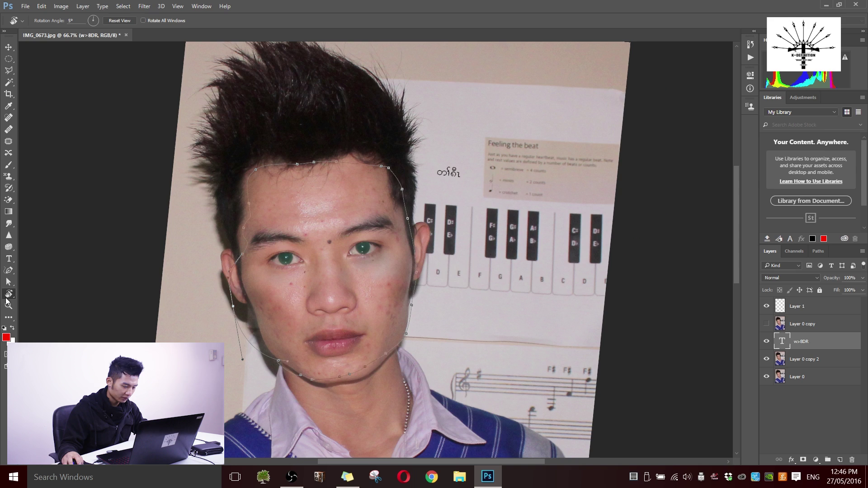
left_click_drag(264, 240, 328, 220)
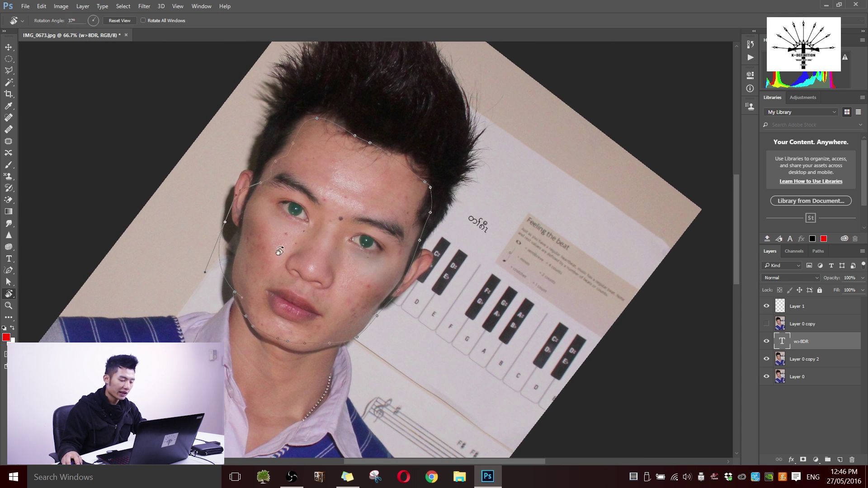
left_click_drag(382, 253, 652, 318)
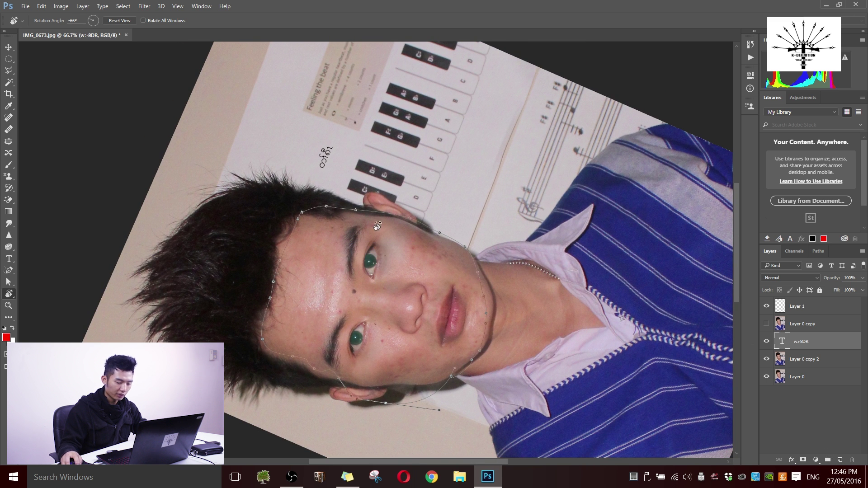
left_click_drag(280, 261, 467, 210)
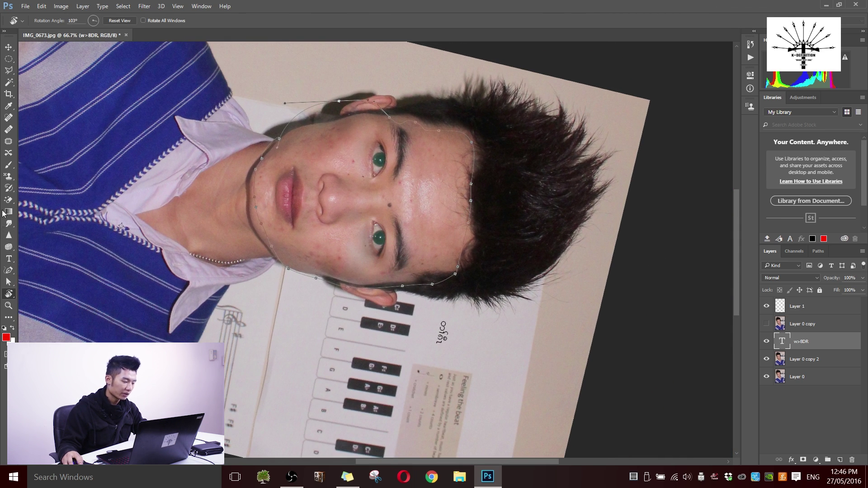
Step: Desaturate both cheeks on Layer 0 copy 2 with the Sponge tool at 50% flow, rotating the view to -51° for the second cheek
left_click(9, 247)
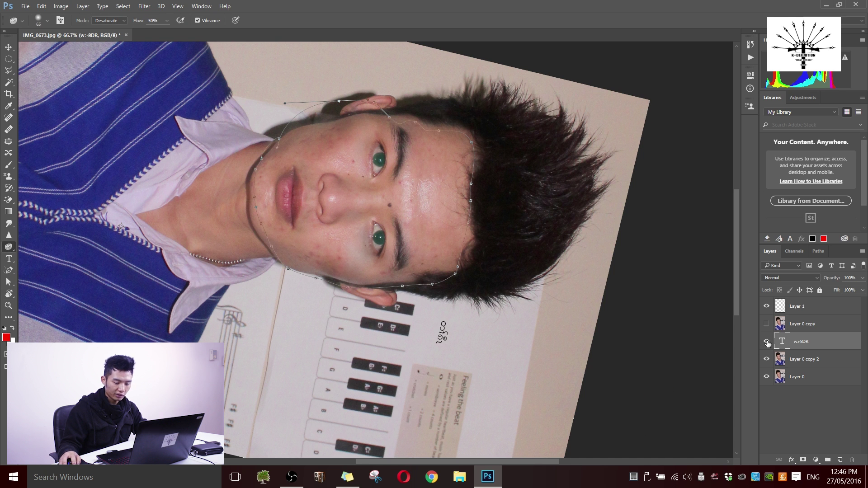
left_click(785, 358)
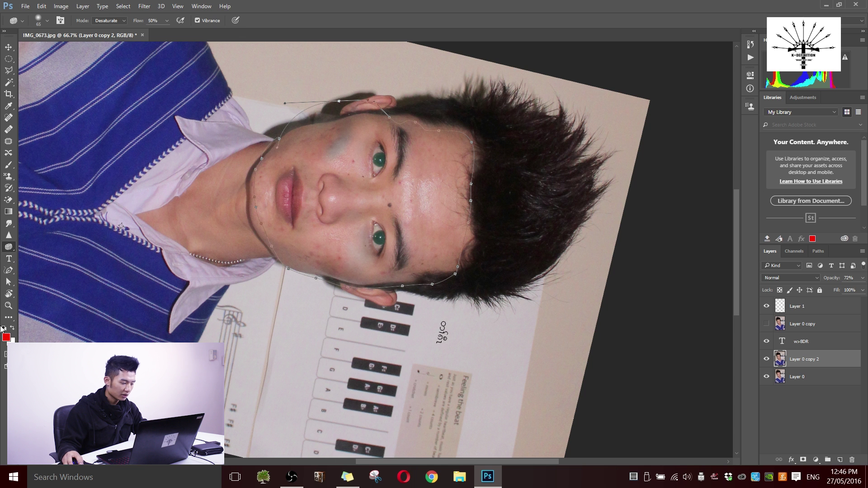
left_click(8, 295)
left_click_drag(272, 91, 87, 301)
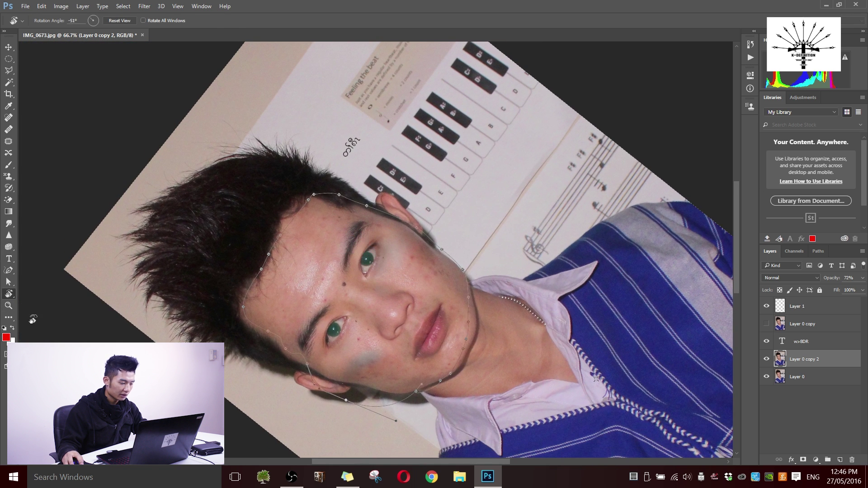
left_click(9, 247)
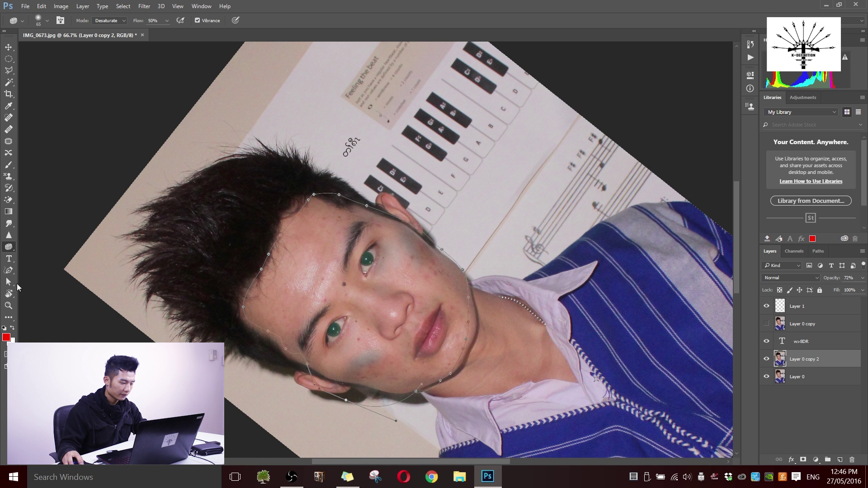
Step: Rotate the canvas view back to 0° and zoom out to 59.7%
left_click(9, 295)
left_click_drag(227, 246, 324, 195)
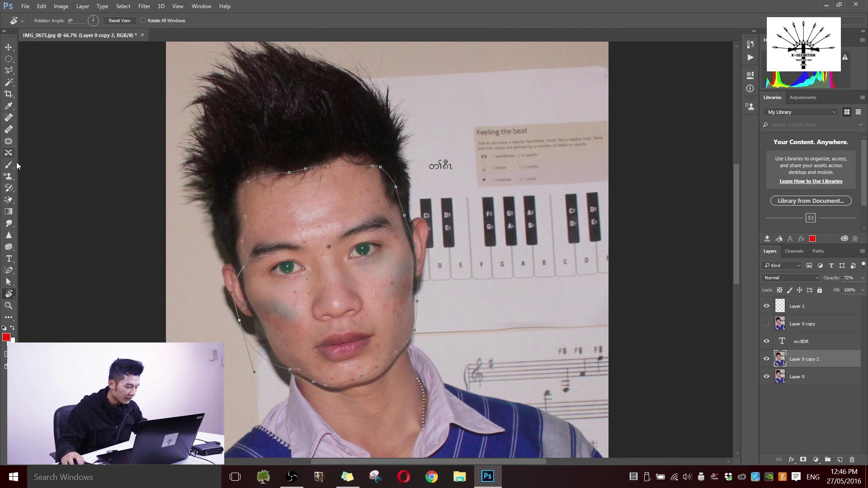
left_click(9, 306)
left_click_drag(267, 338, 268, 359)
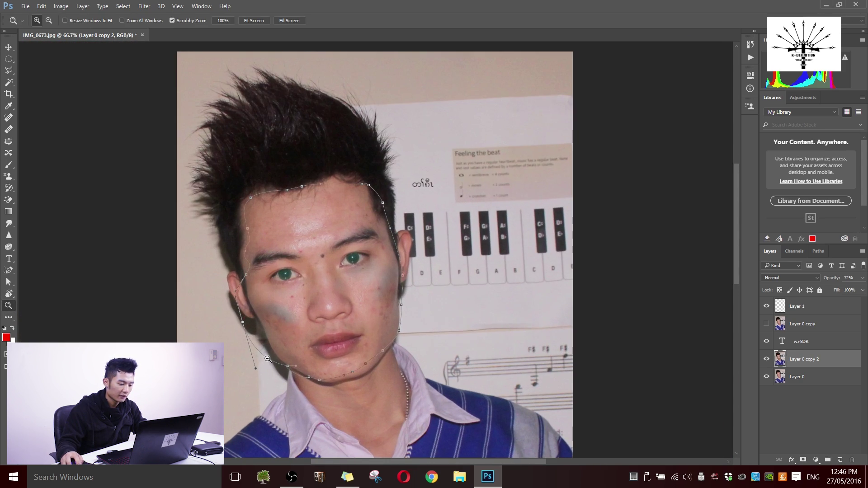
Step: Try shifting Layer 0 copy 2 with the Move tool and undo the shift
left_click(9, 47)
left_click_drag(485, 340, 413, 322)
key("ctrl+z")
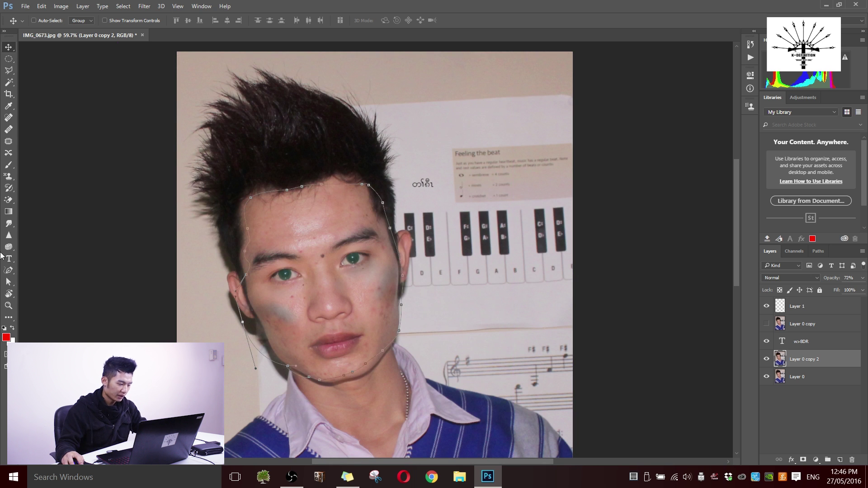
Step: Pan the portrait upward with the Hand tool and zoom out to 38.3% to show the whole photo
left_click(9, 296)
left_click_drag(345, 356, 385, 292)
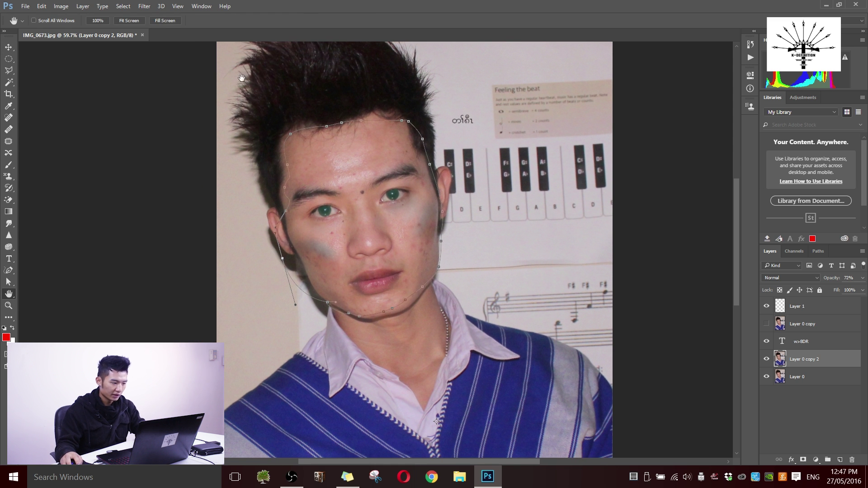
left_click(9, 306)
left_click_drag(375, 289, 351, 288)
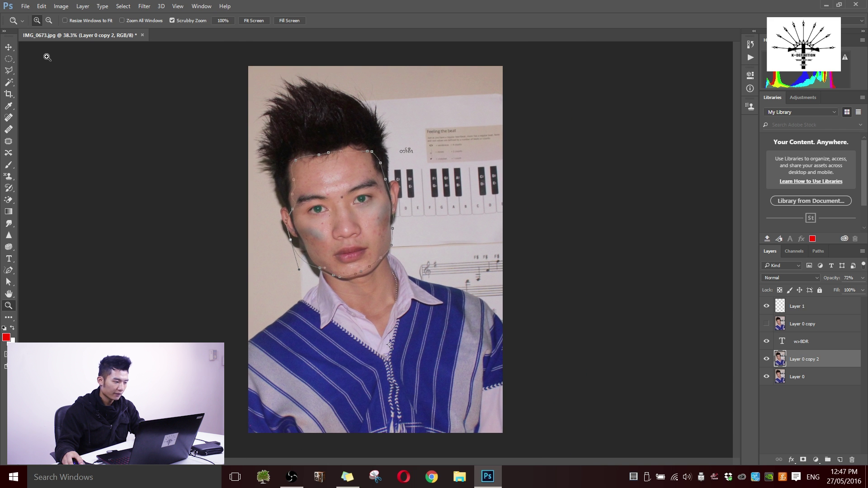